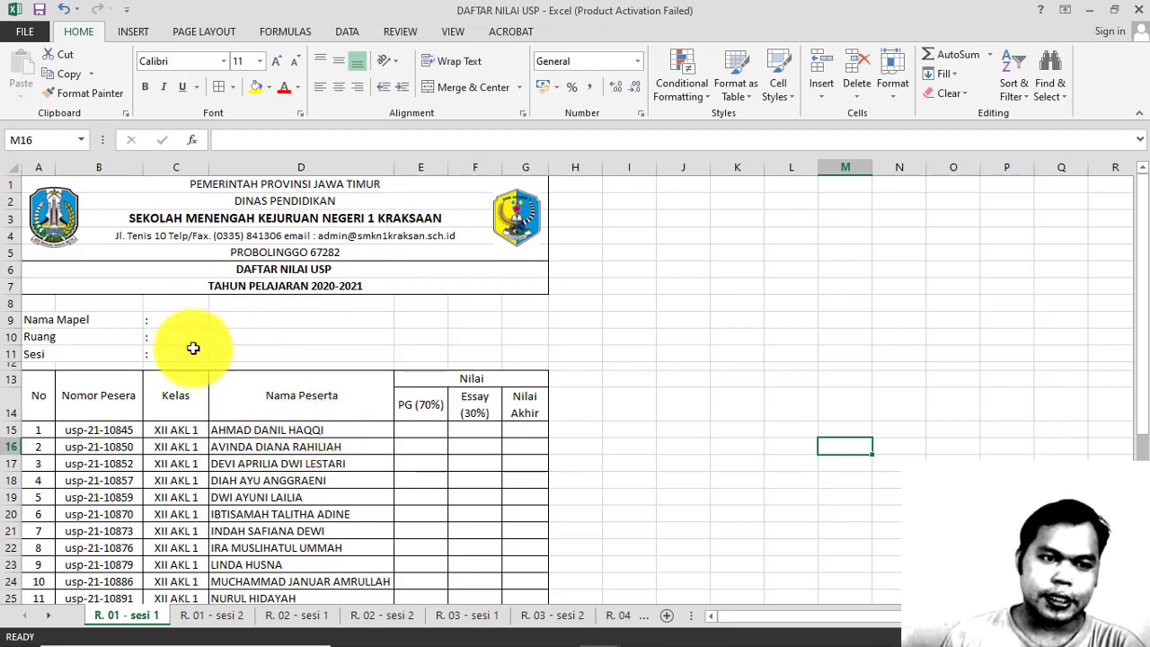
- Set the Nama Mapel entry in C9 to ': Bahasa Indonesia'
left_click(180, 321)
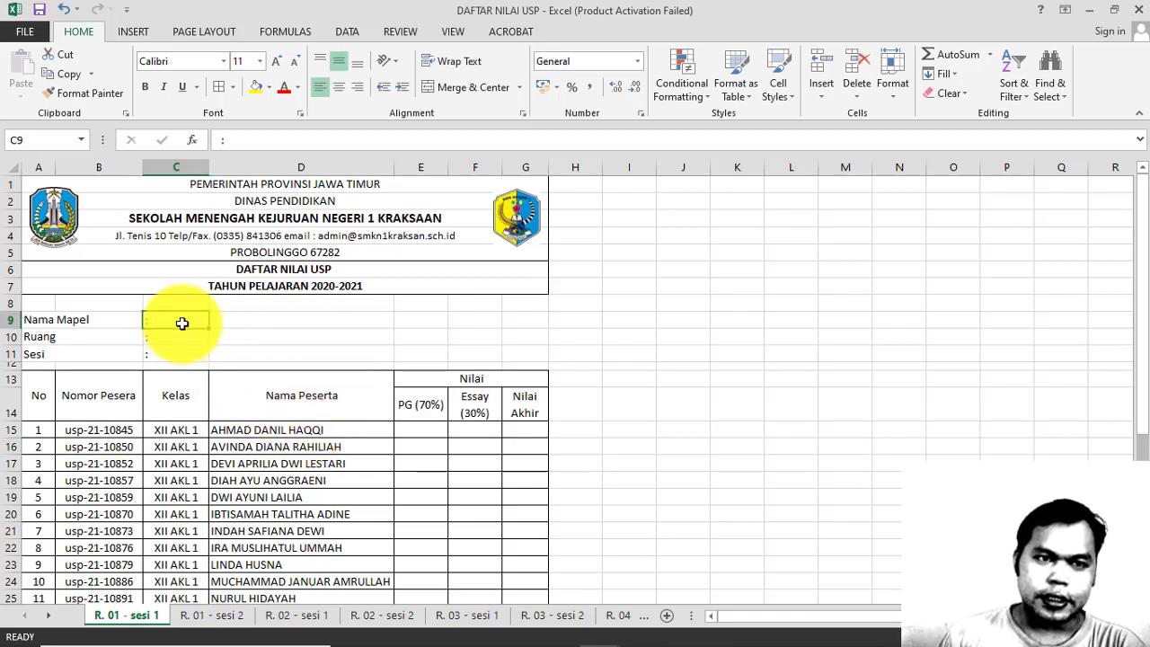
left_click(251, 142)
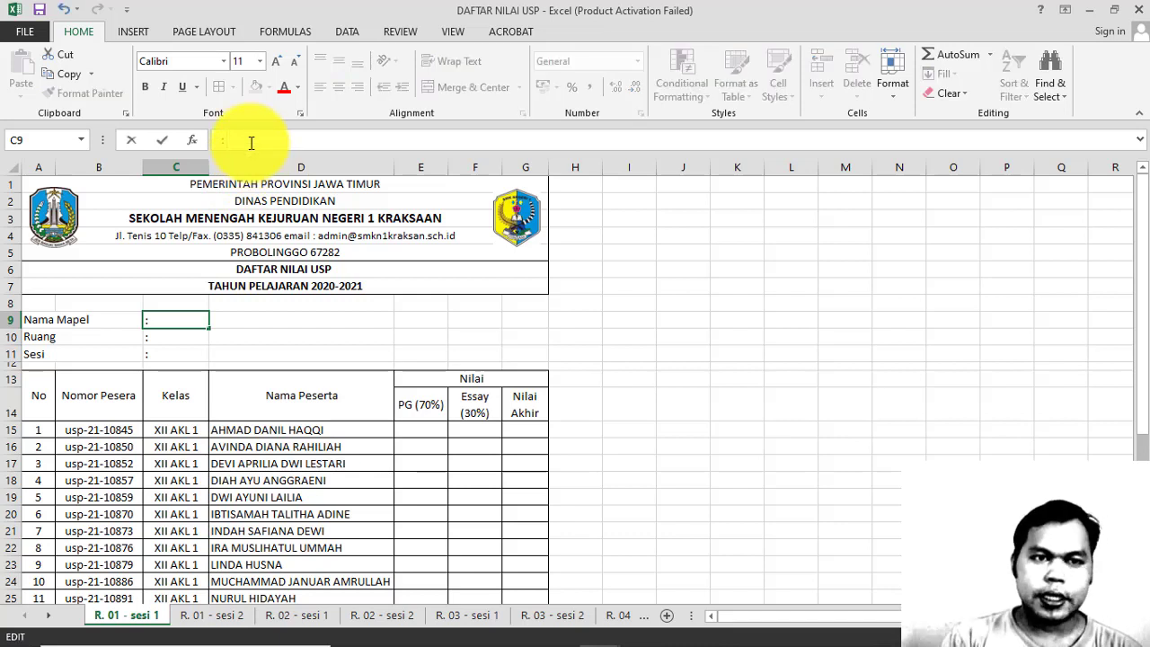
type(" b")
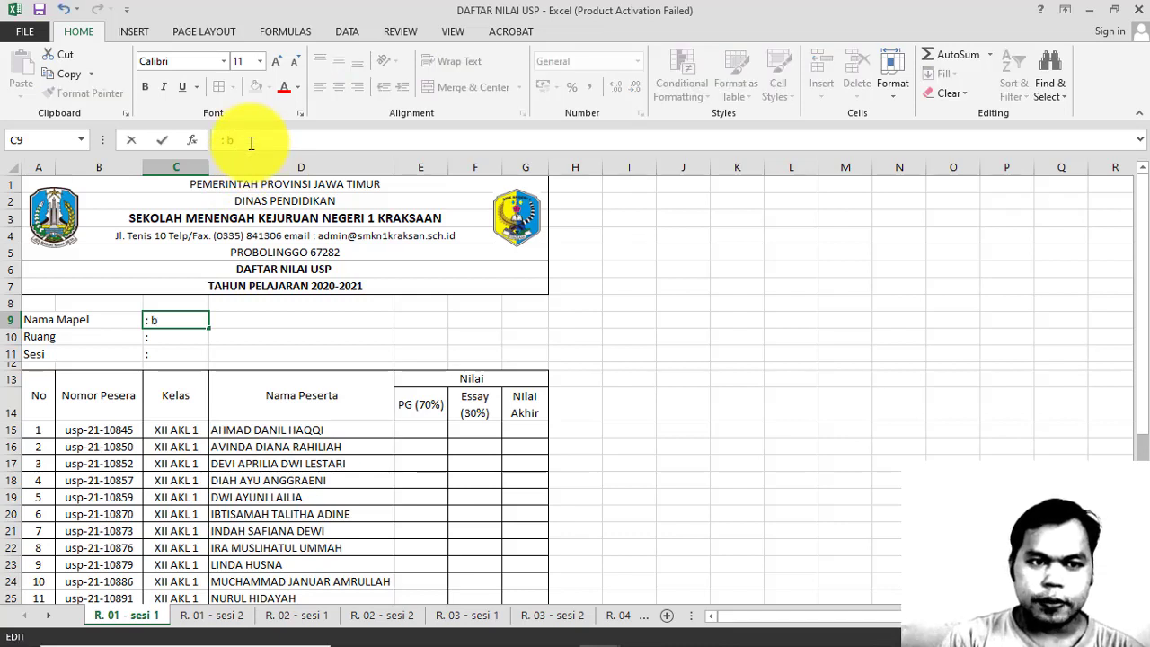
type("a")
key("BackSpace")
key("BackSpace")
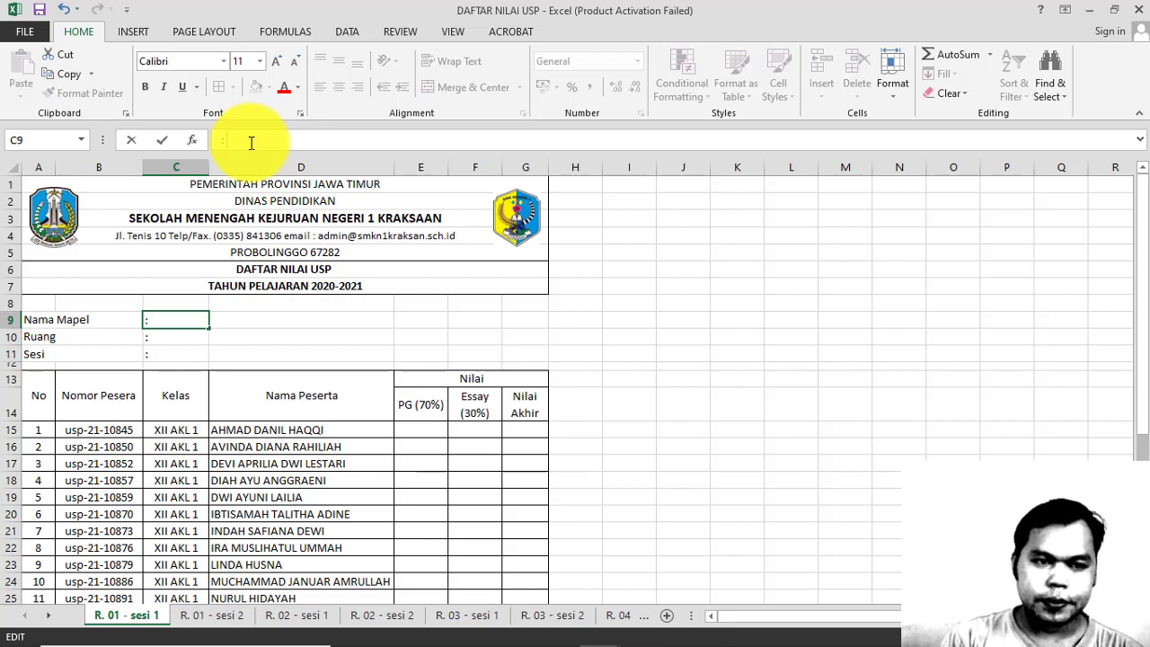
type(" Bahasa")
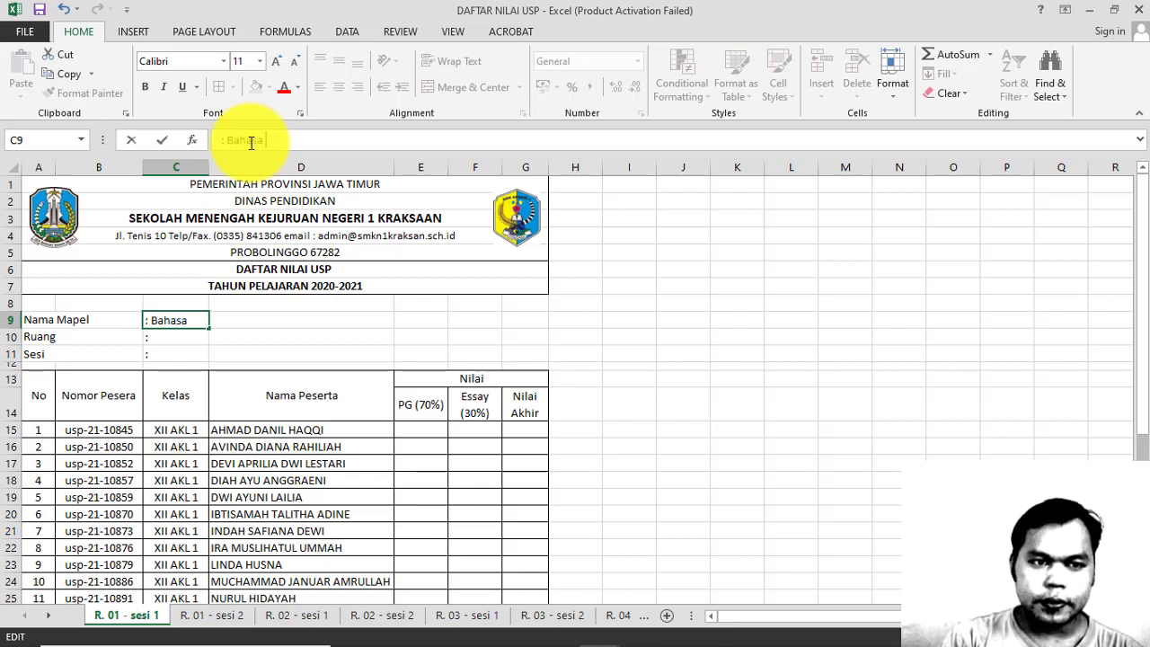
type(" Indones")
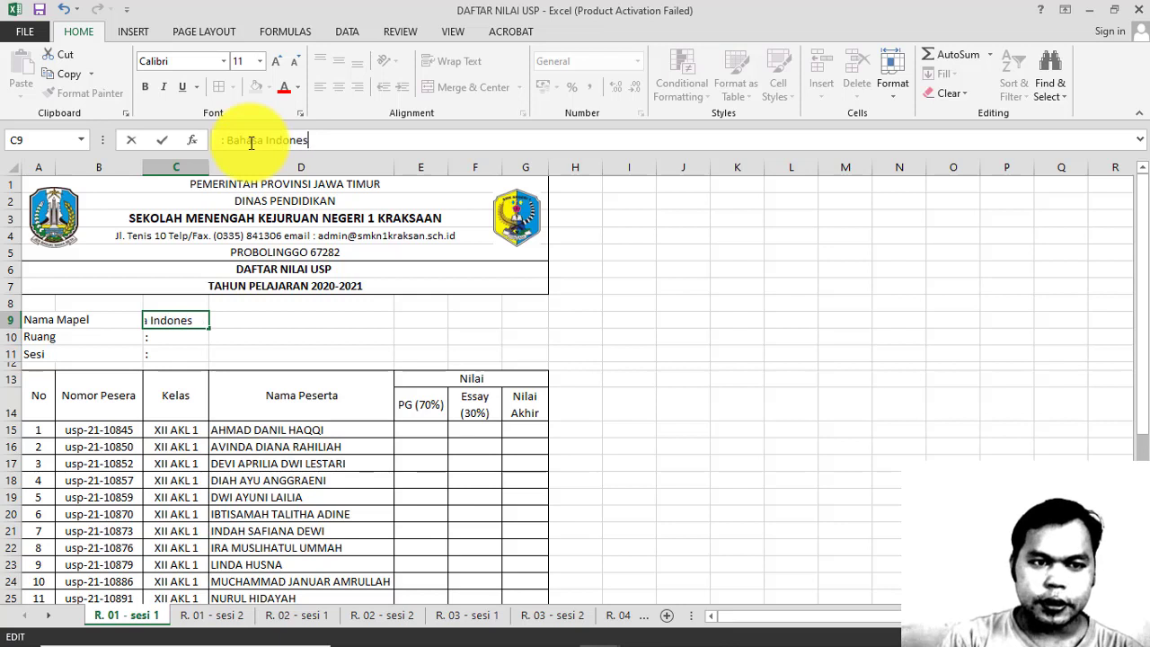
type("ia")
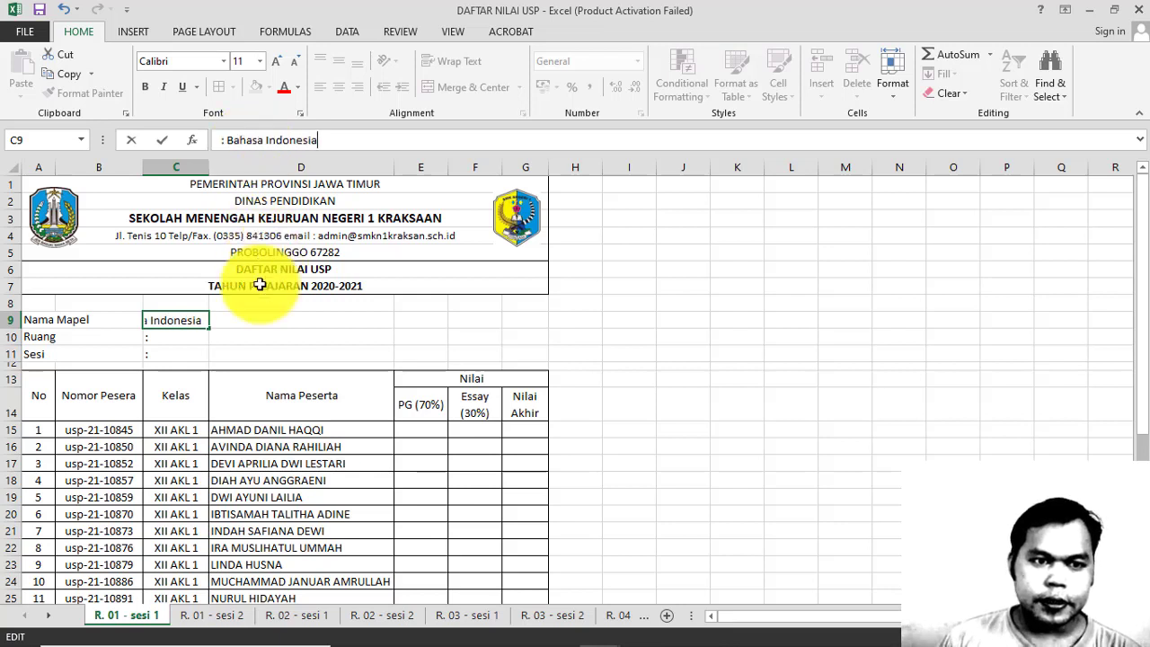
left_click(261, 337)
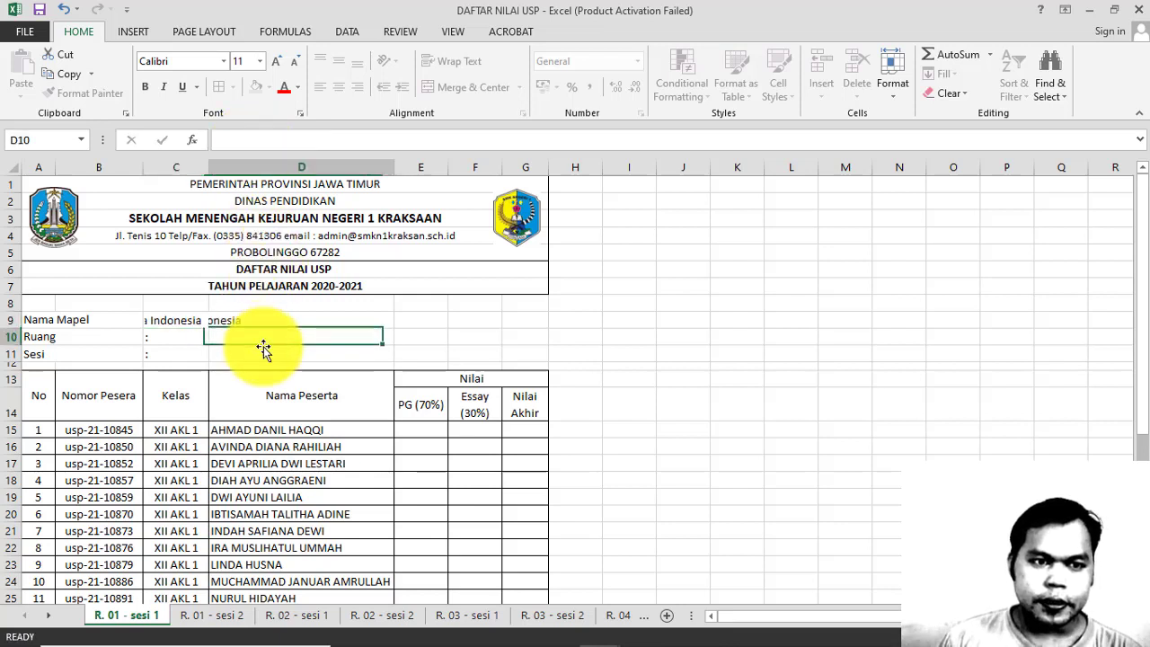
- Change the Ruang entry in C10 to ': 1', correcting a mistyped 2
left_click(173, 336)
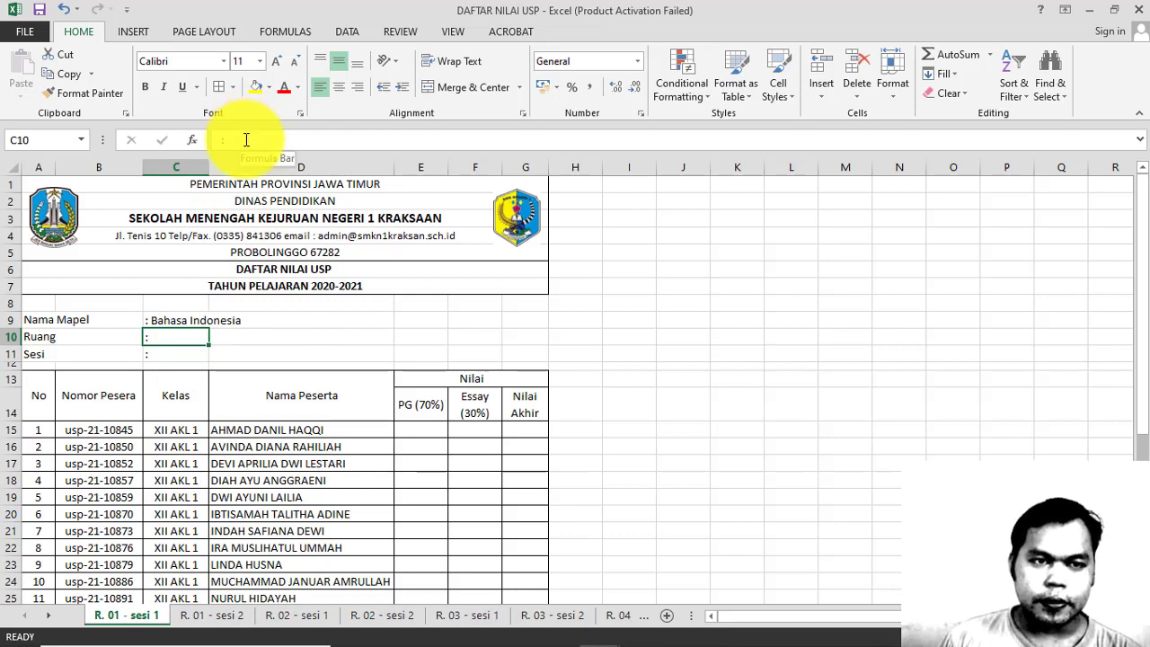
left_click(246, 139)
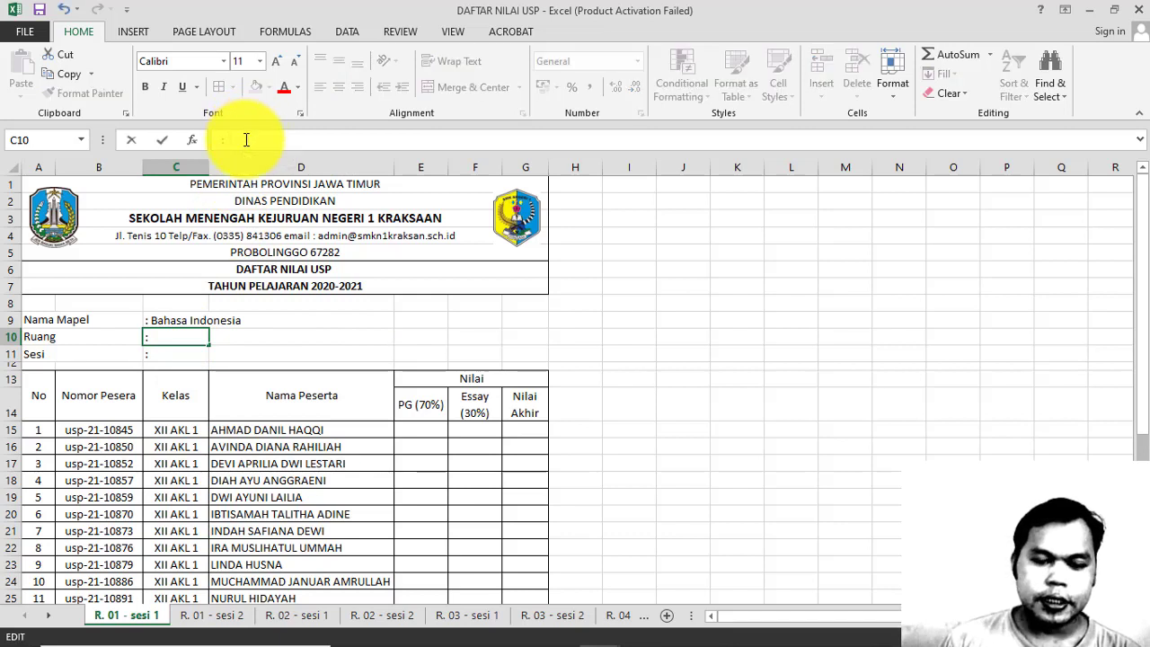
type(" 2")
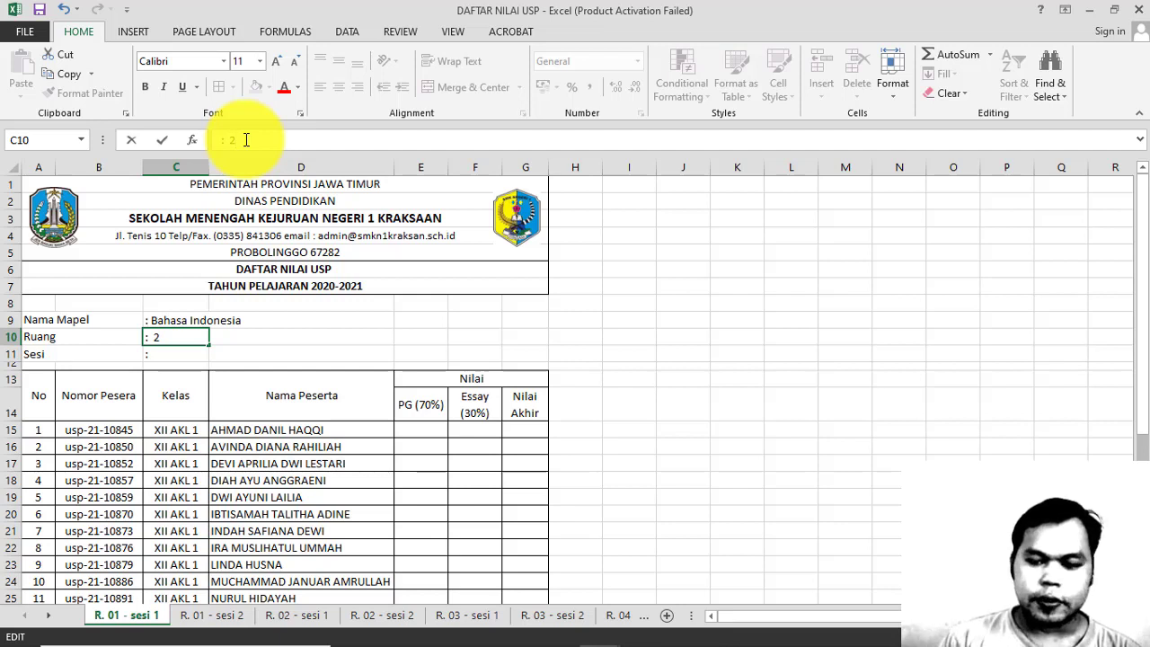
key("BackSpace")
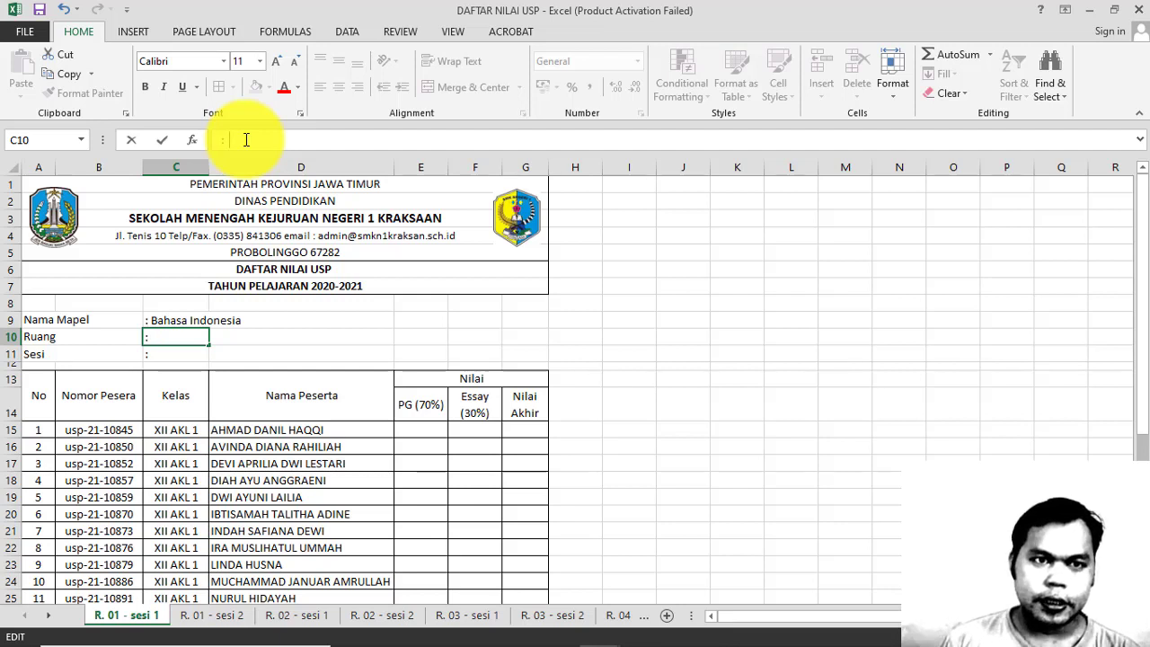
type("1")
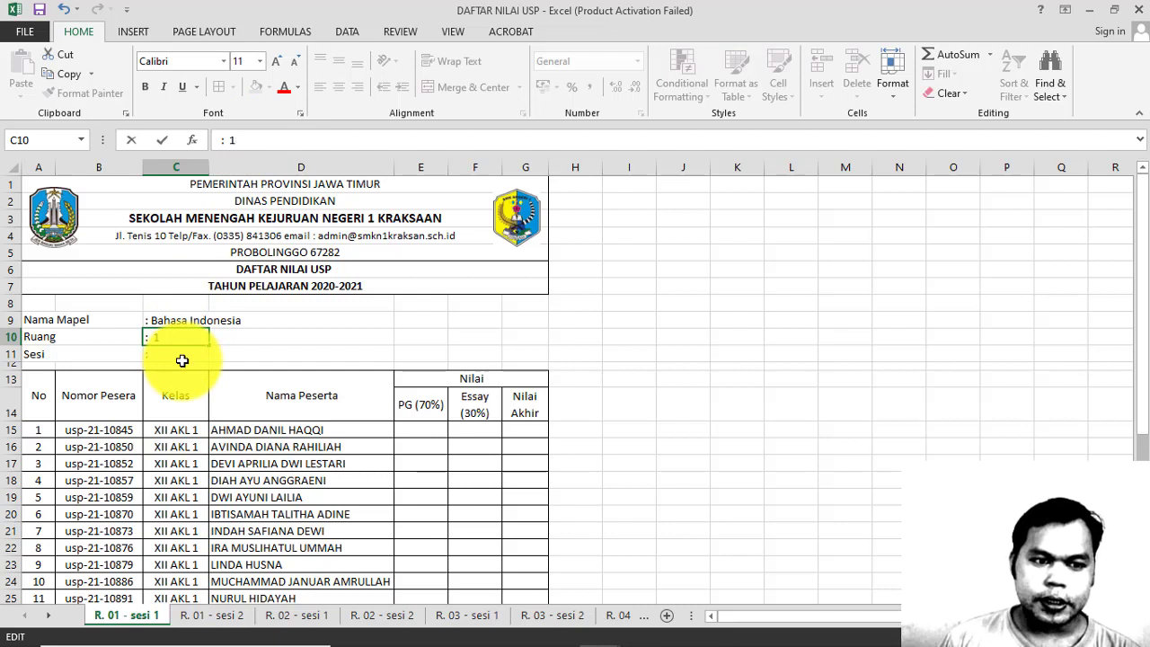
left_click(183, 360)
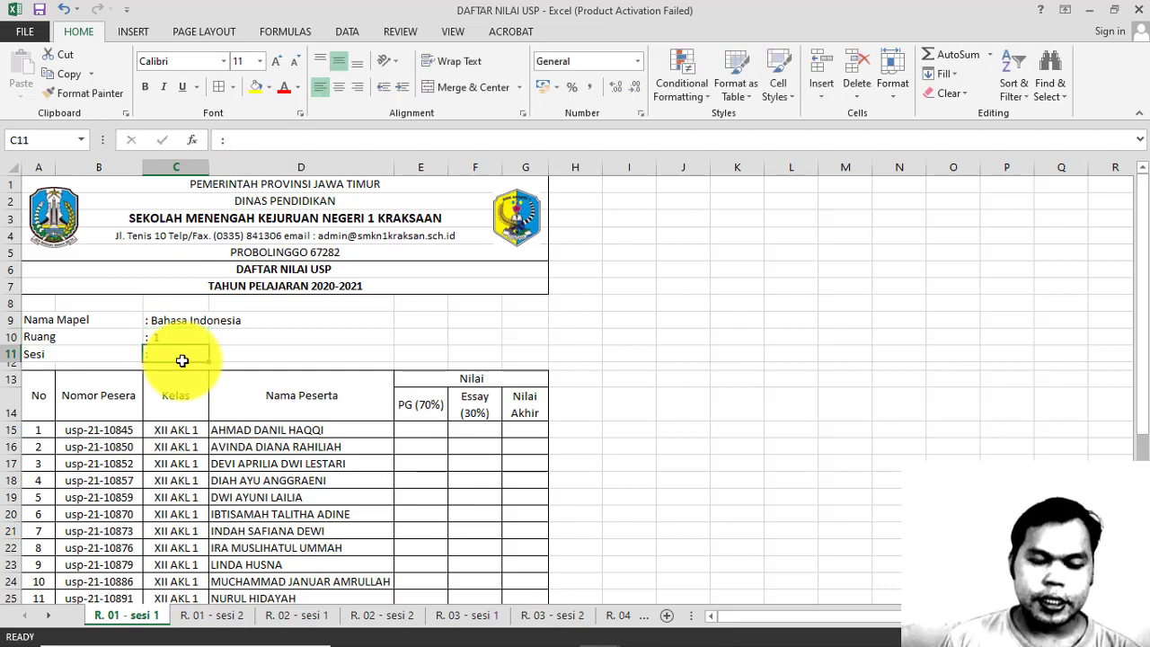
left_click(242, 139)
- Enter 1 as the Sesi value in C11 and scroll down to the student rows
type("1")
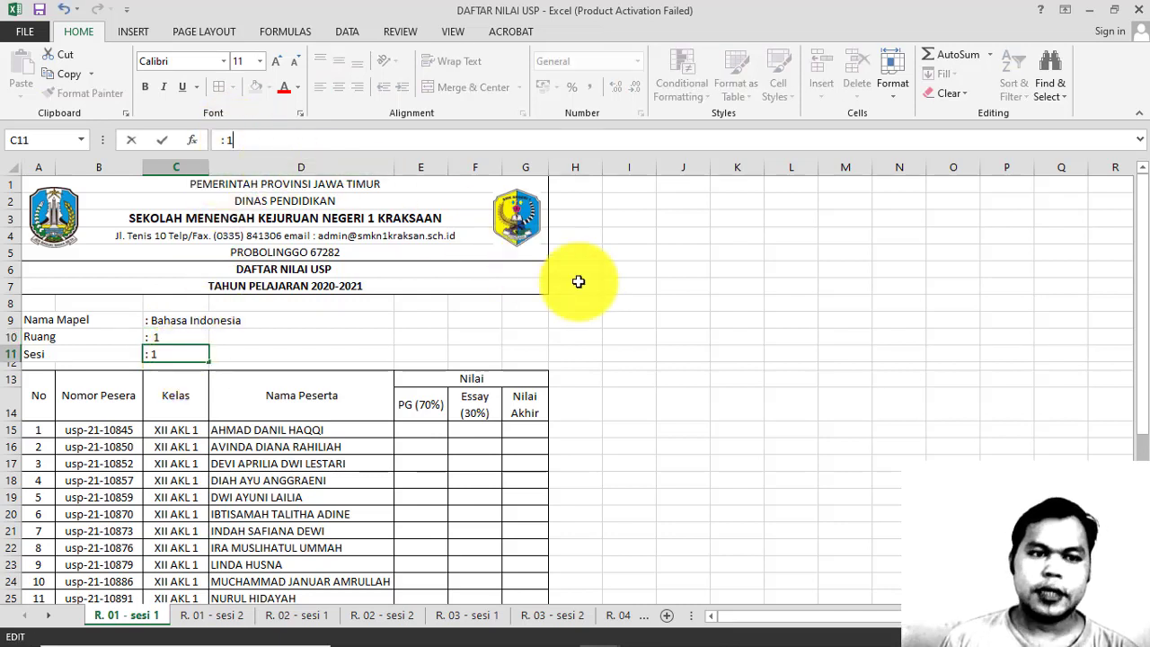
left_click(624, 304)
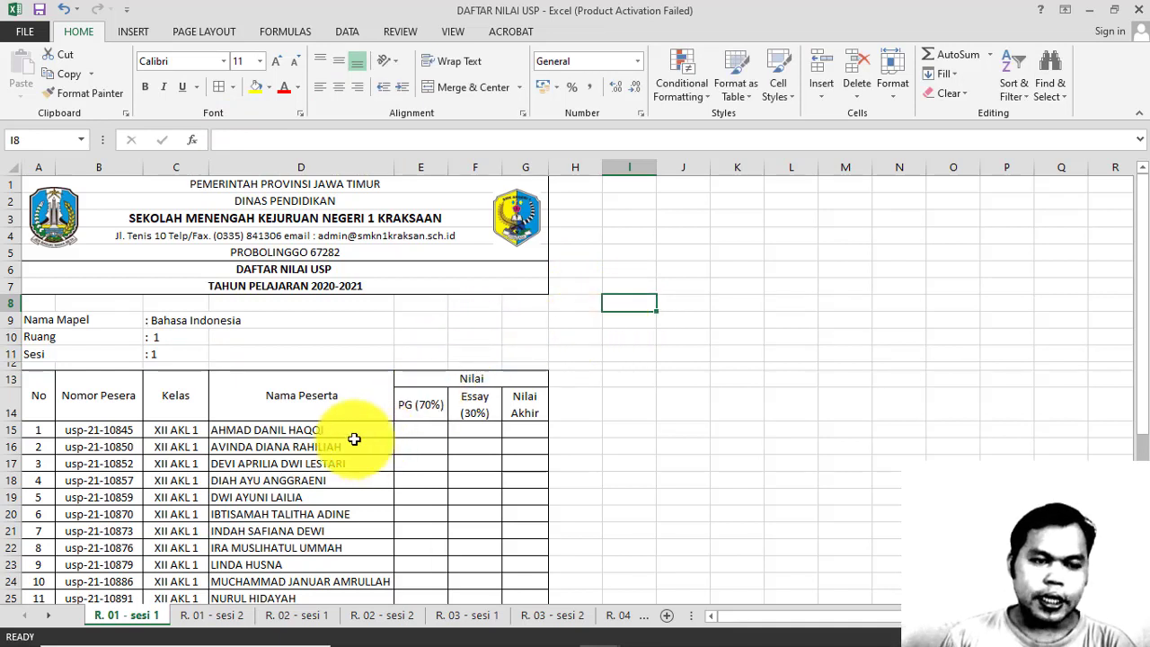
scroll(354, 438, "down", 1)
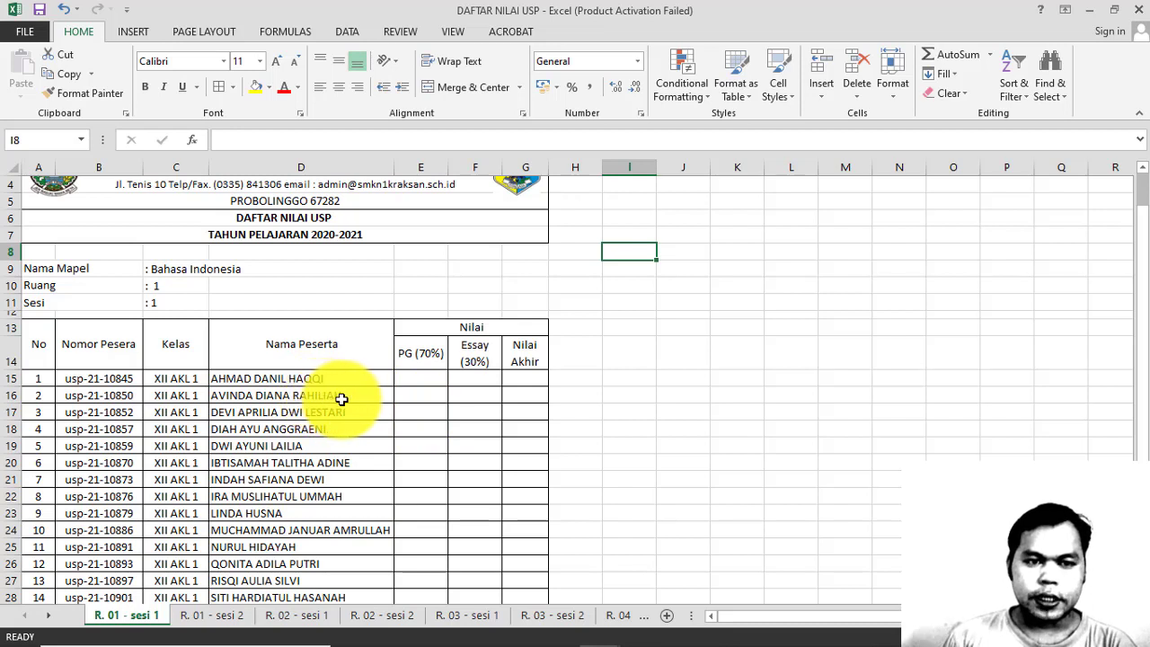
- Enter the first student's scores in row 15: PG 85 and Essay 87
left_click(418, 379)
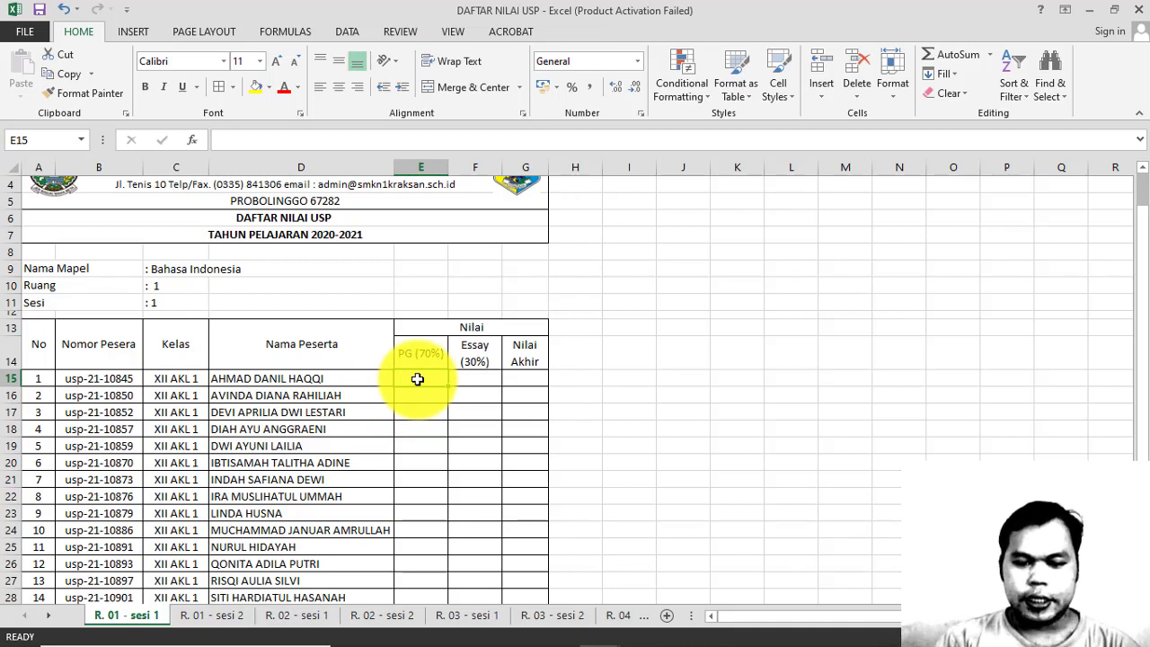
type("8")
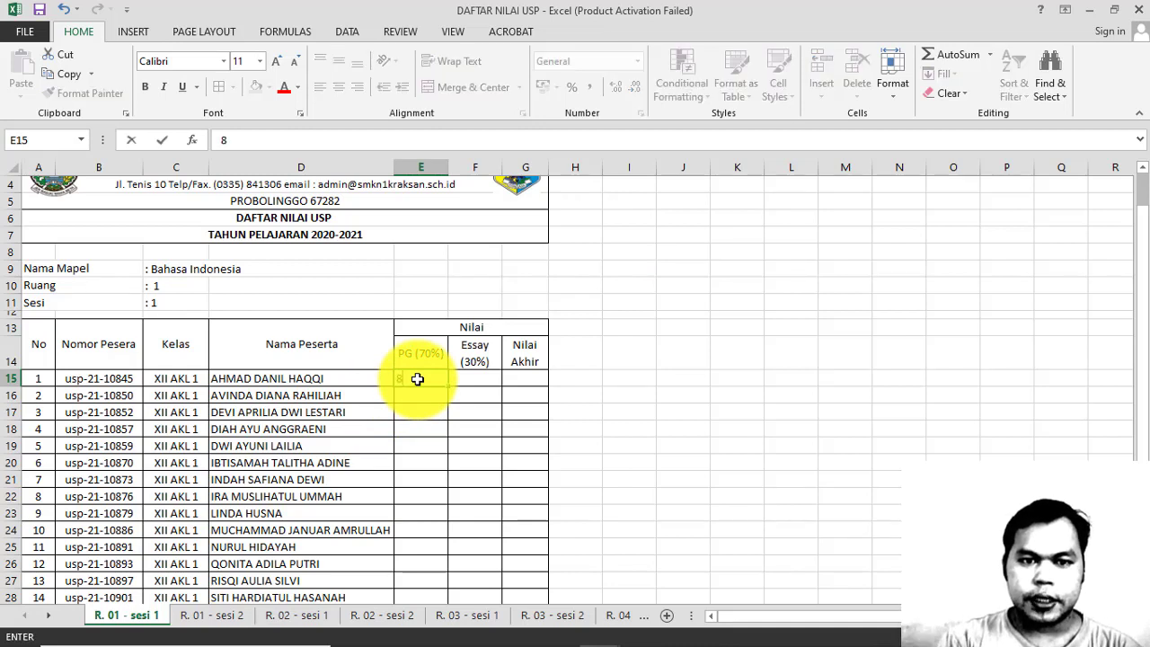
type("5")
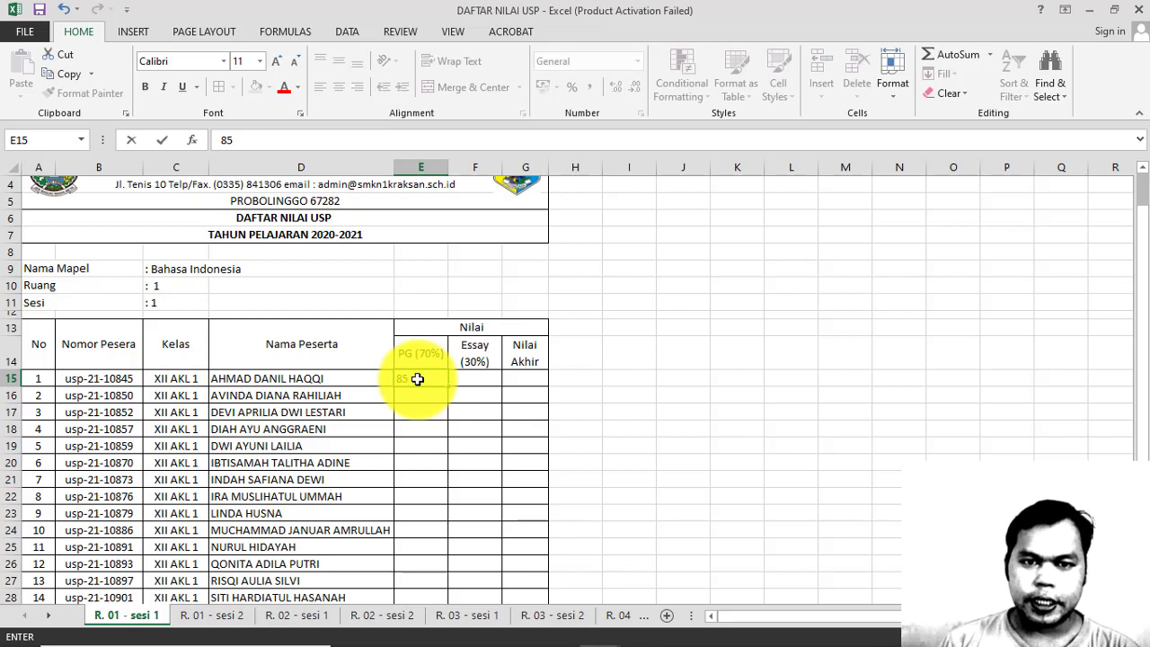
key("Tab")
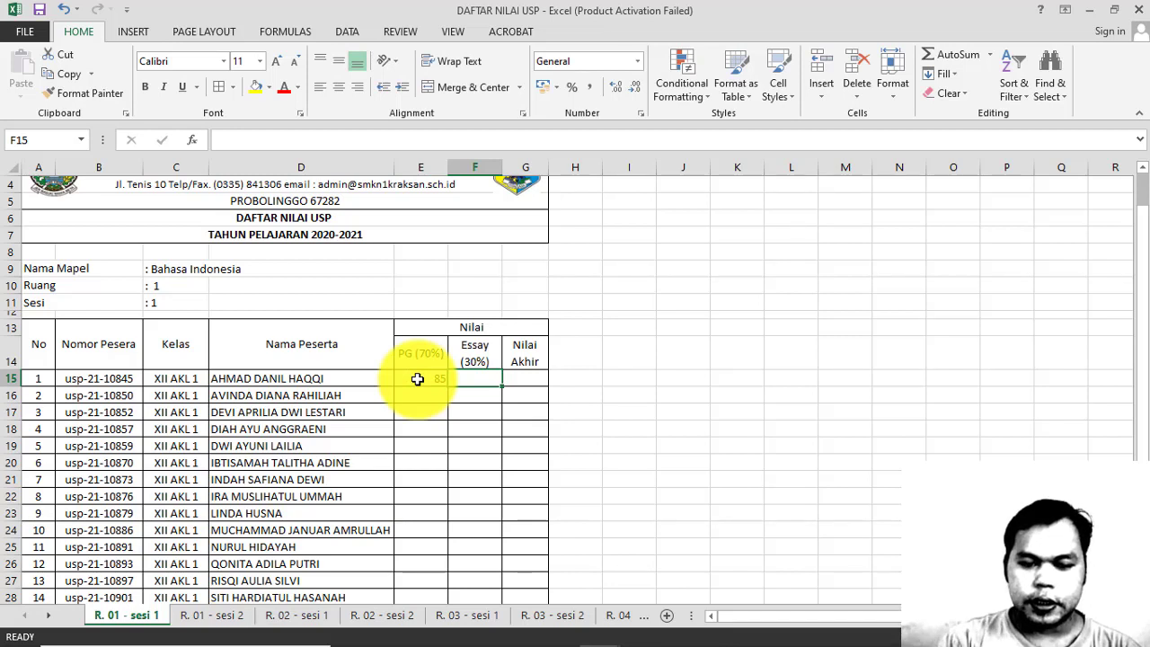
type("87")
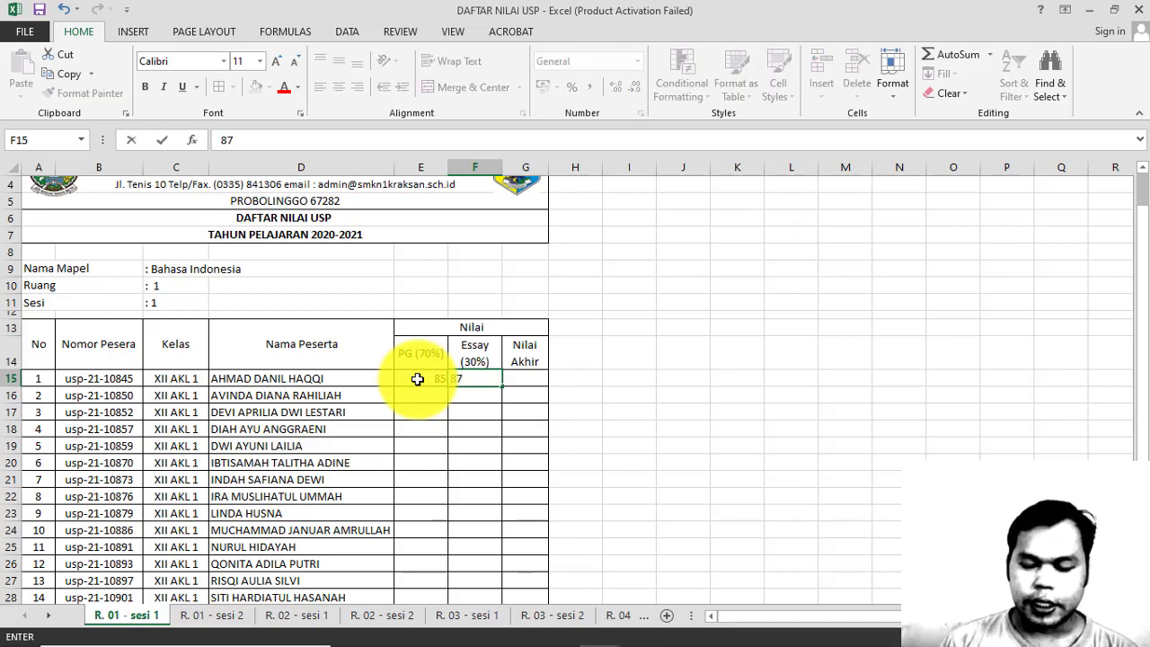
key("Return")
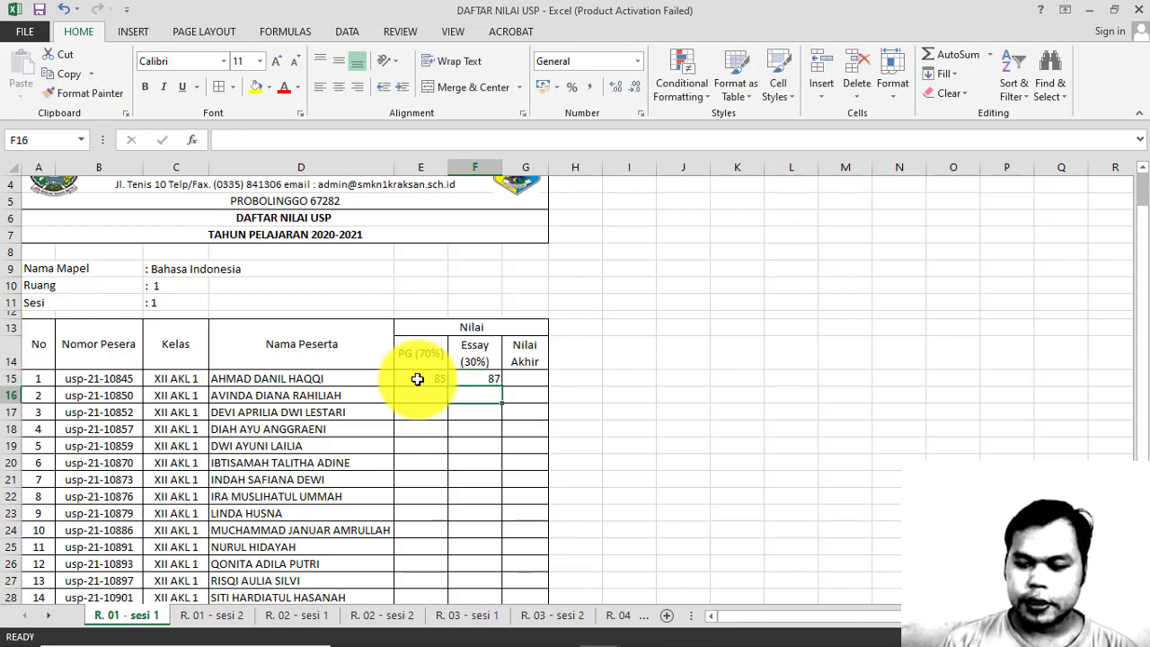
key("Left")
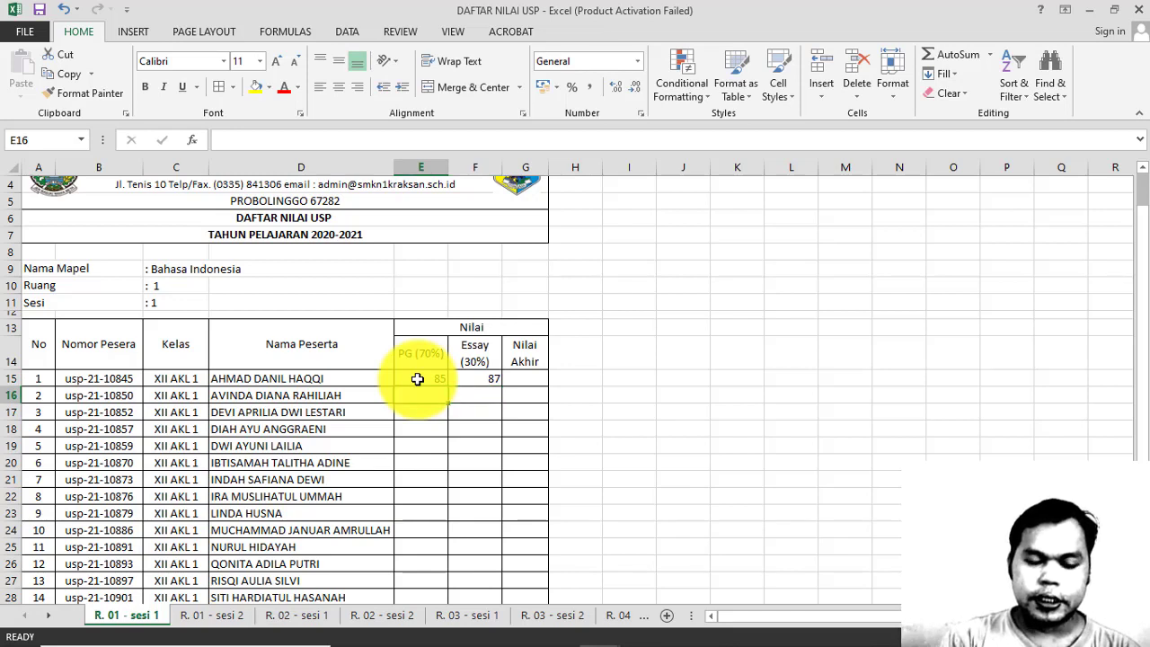
- Enter PG scores for rows 16–22: 85, 87, 88, 88, 89, 88, 90
type("85")
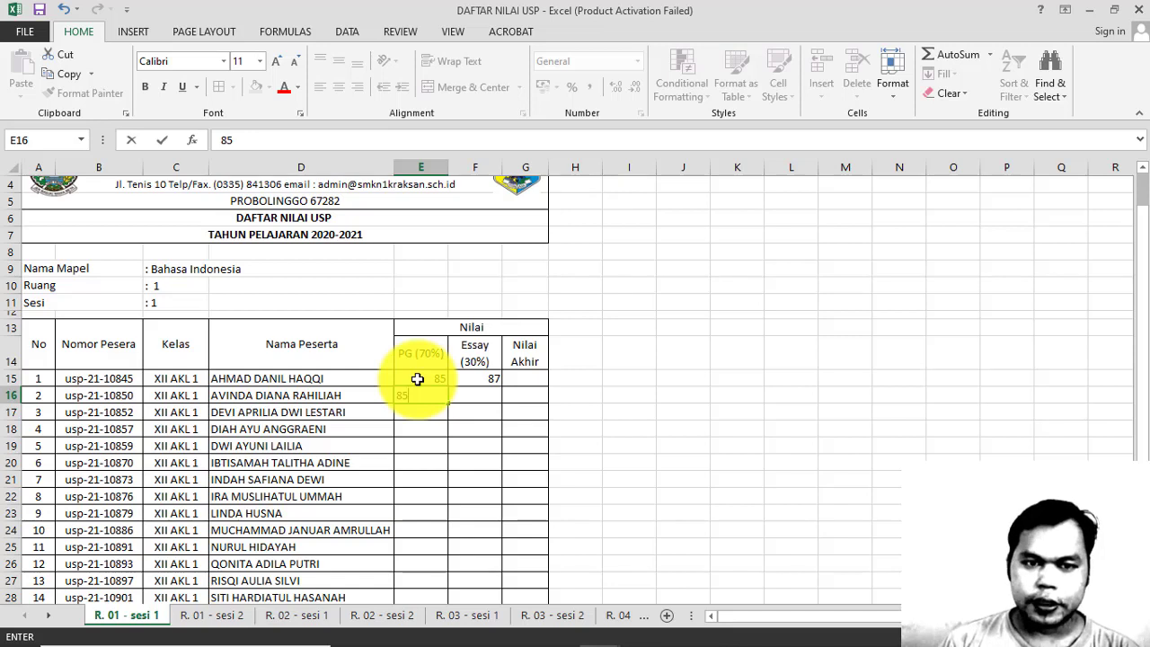
key("Return")
type("87")
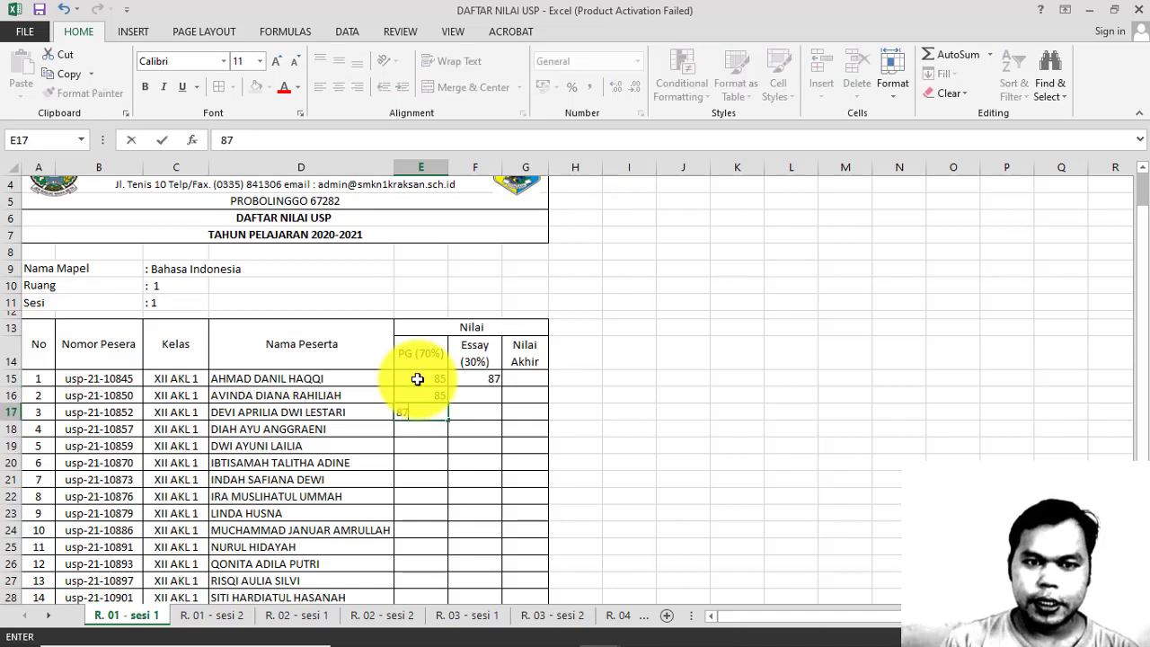
key("Return")
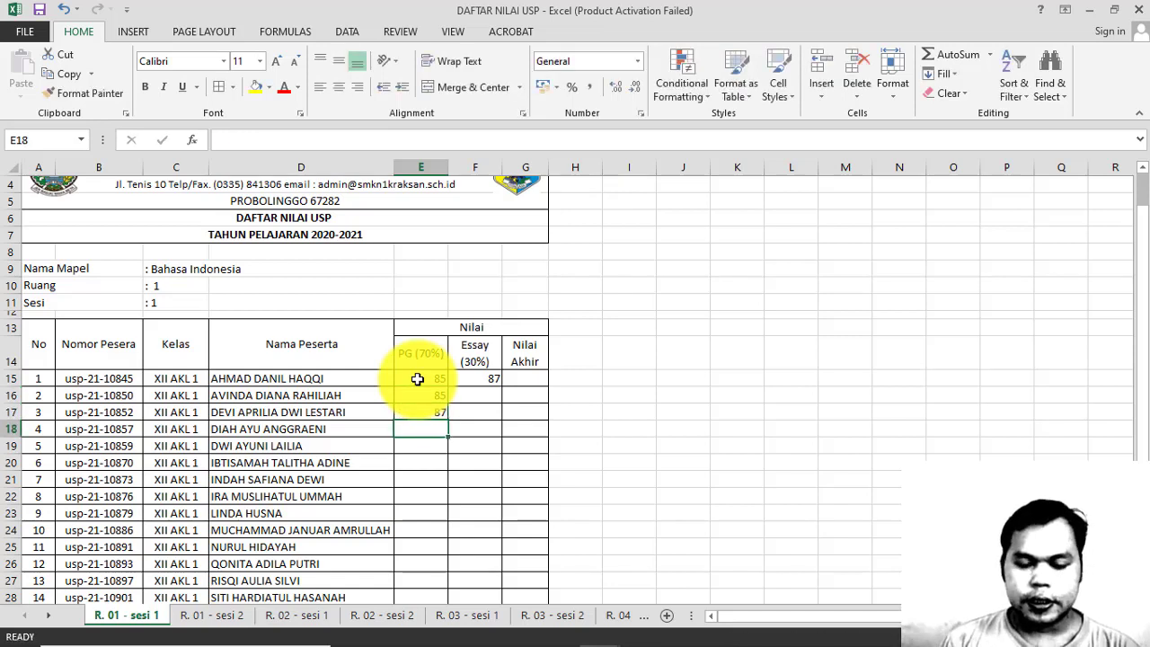
type("88")
key("Return")
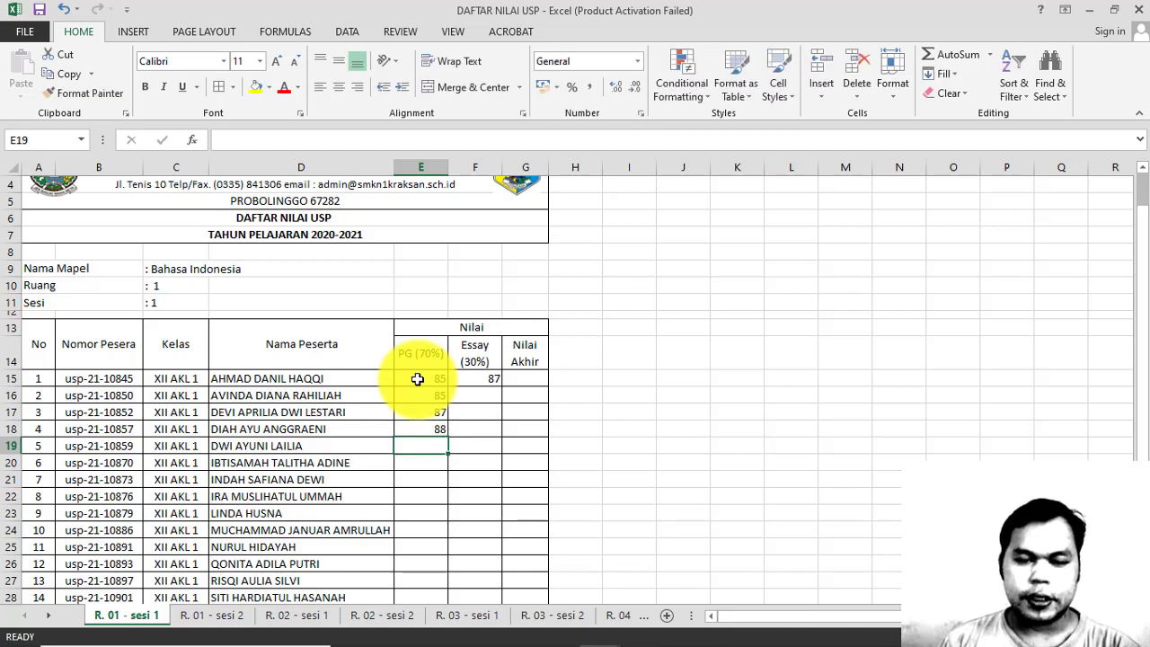
type("88")
key("Return")
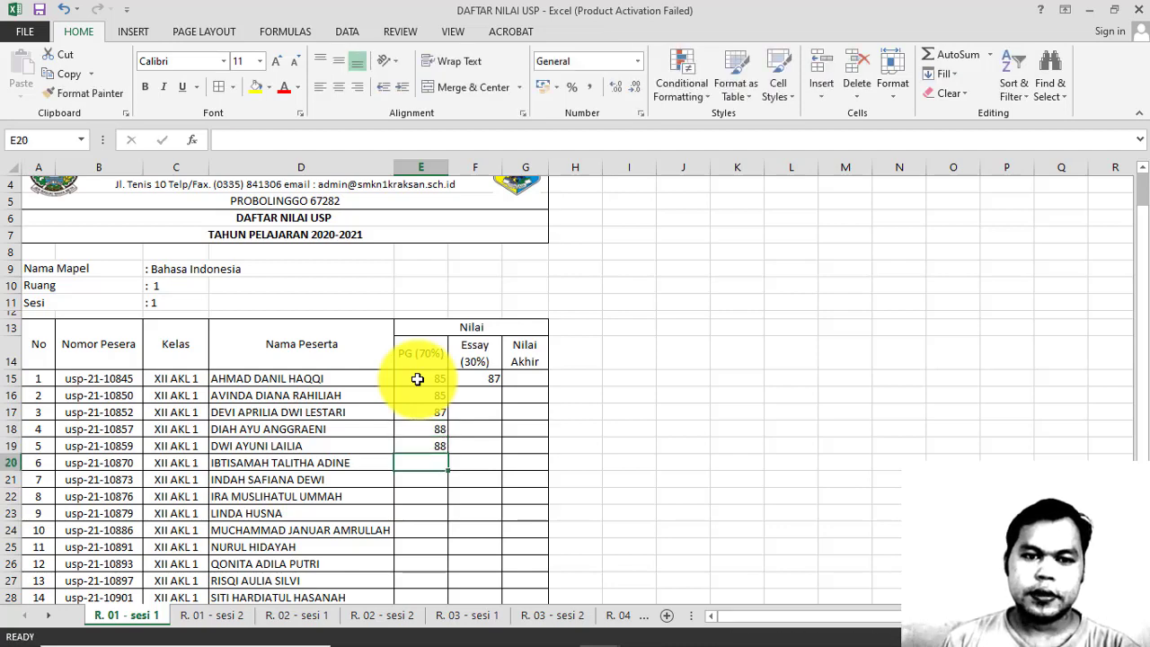
key("Down")
type("88")
key("Return")
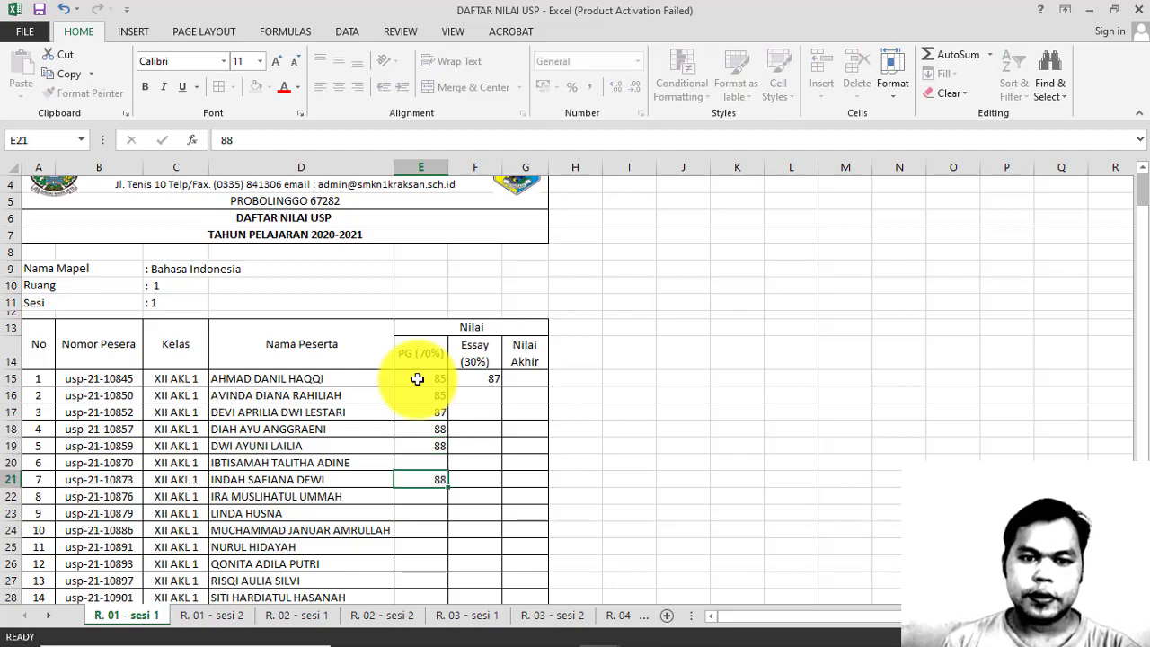
key("Up")
type("89")
key("Return")
key("Down")
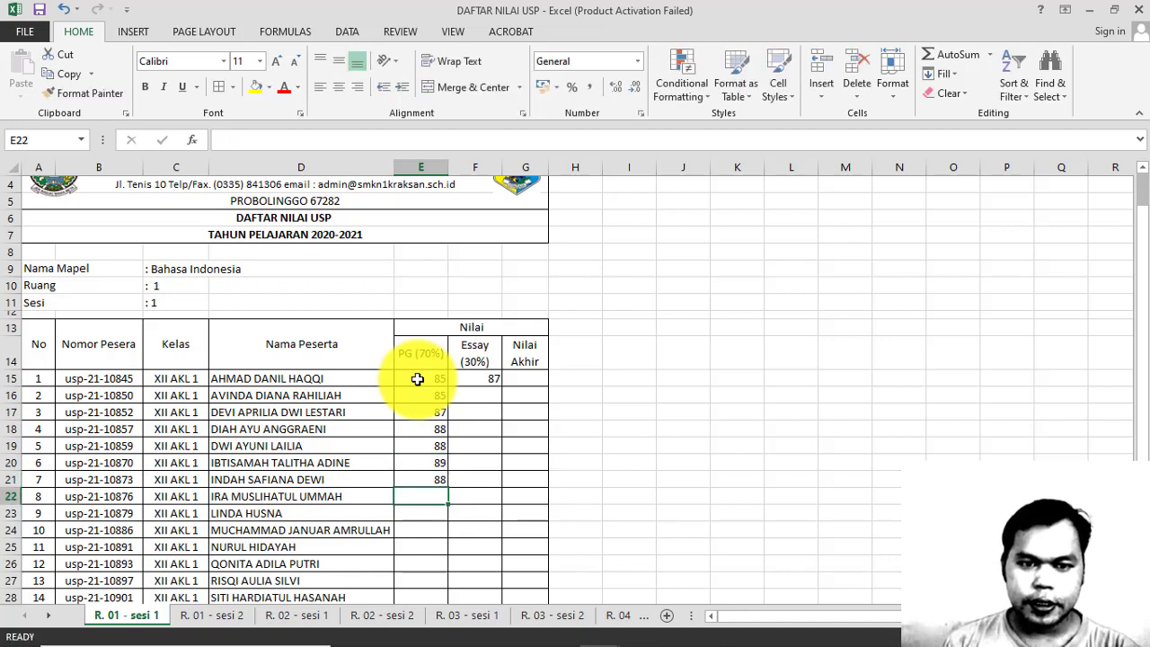
type("90")
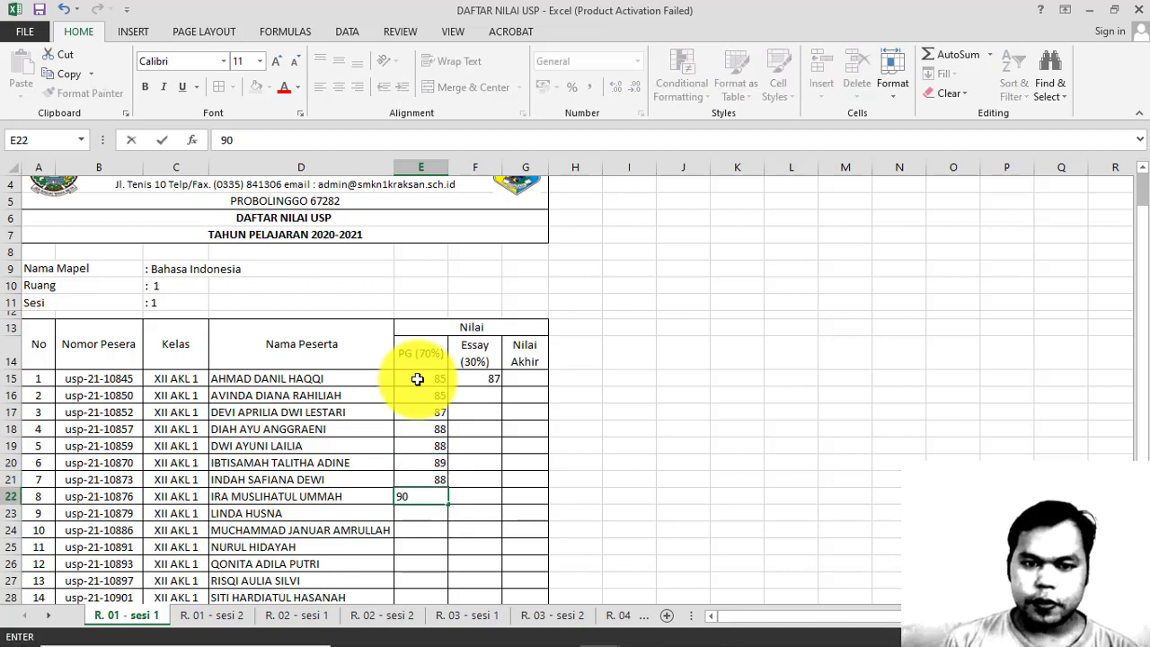
key("Return")
- Enter PG scores for rows 23–31: 95, 78, 88, 98, 100, 88, 85, 87, 88
type("9")
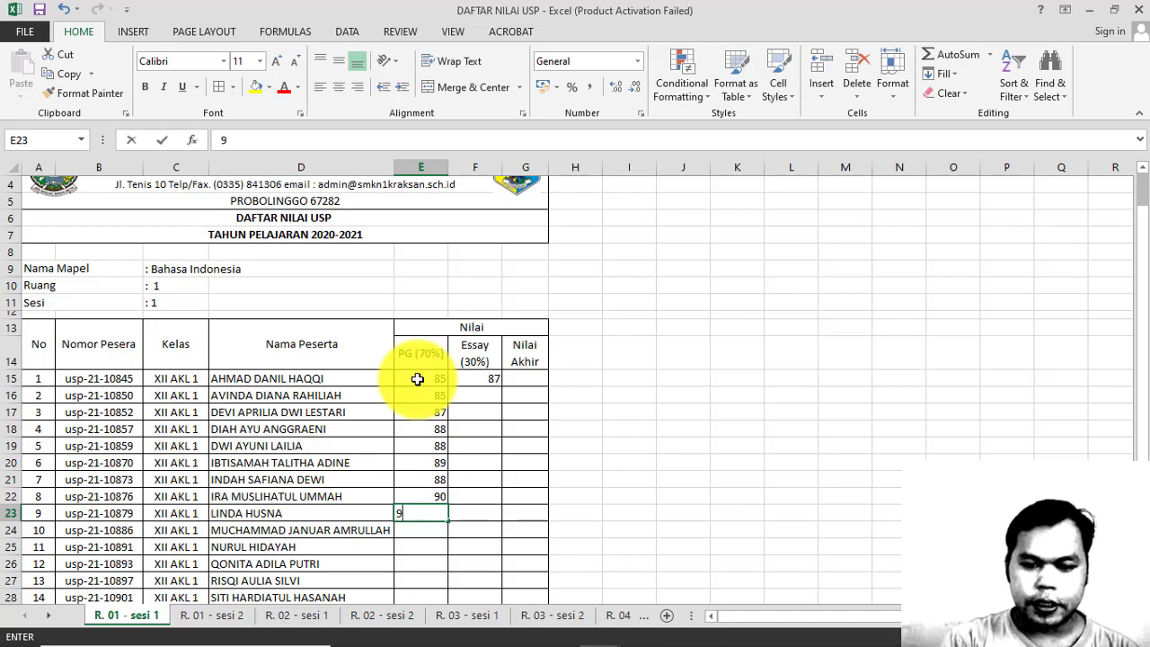
type("5")
key("Return")
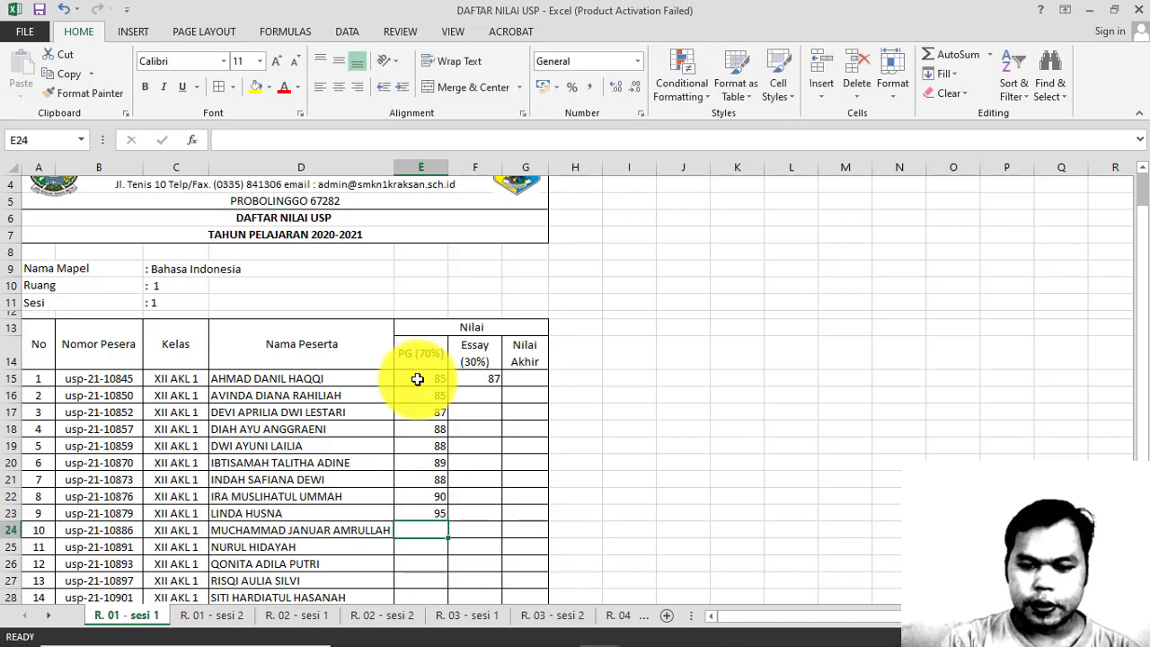
type("78")
key("Return")
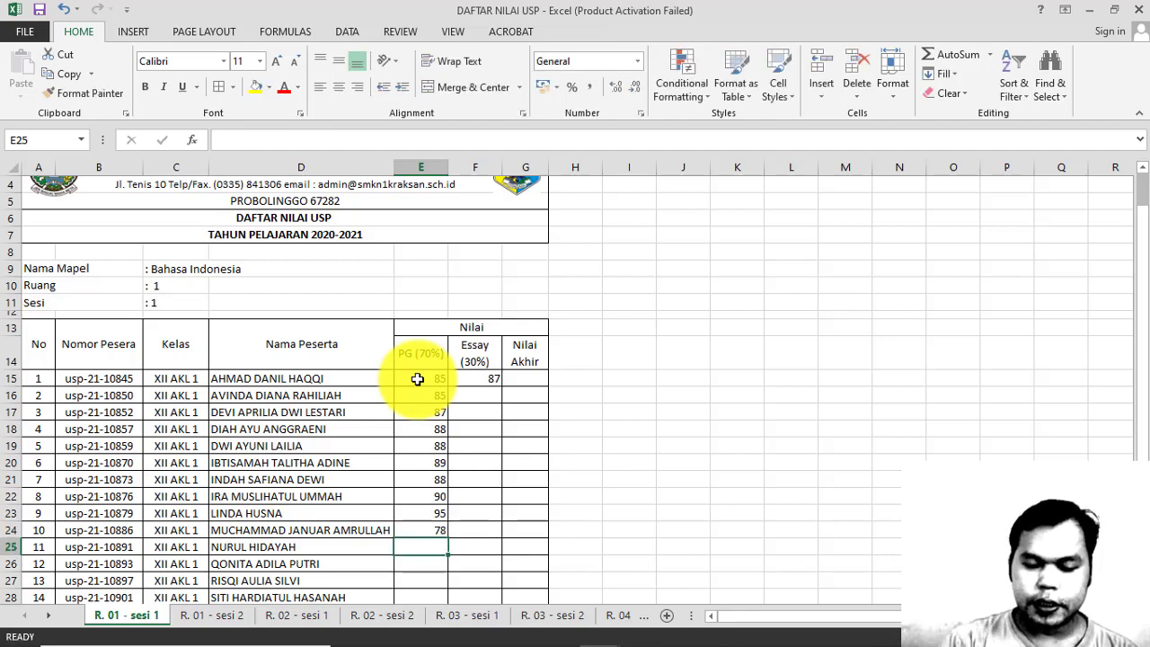
type("88")
key("Return")
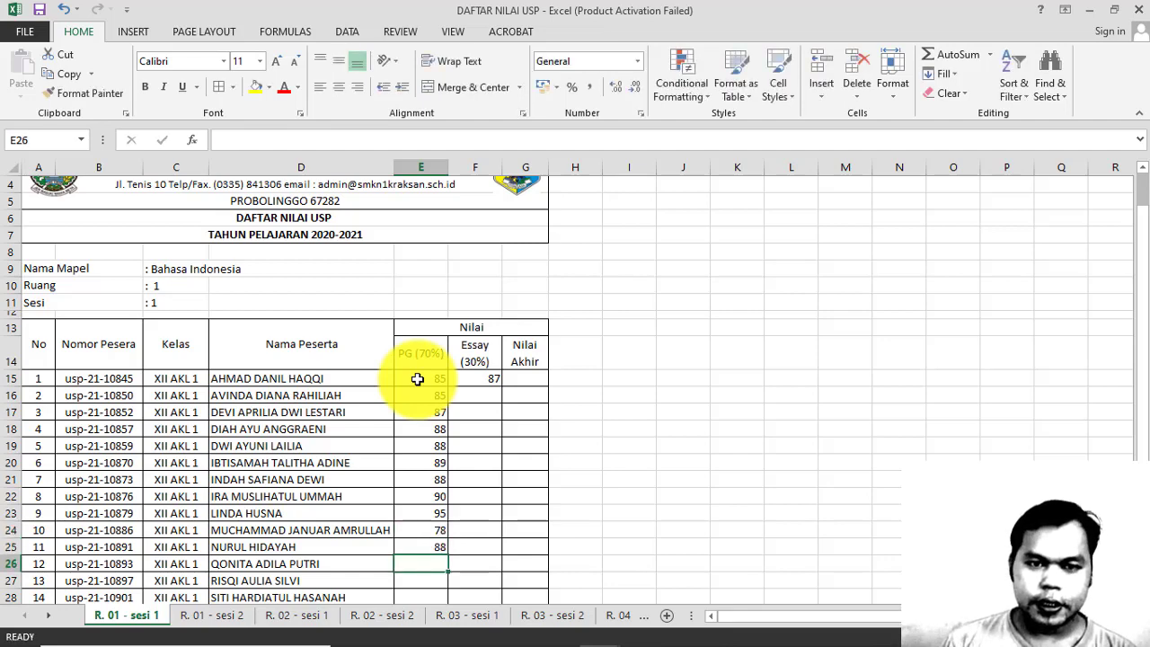
scroll(428, 384, "down", 1)
scroll(434, 411, "down", 1)
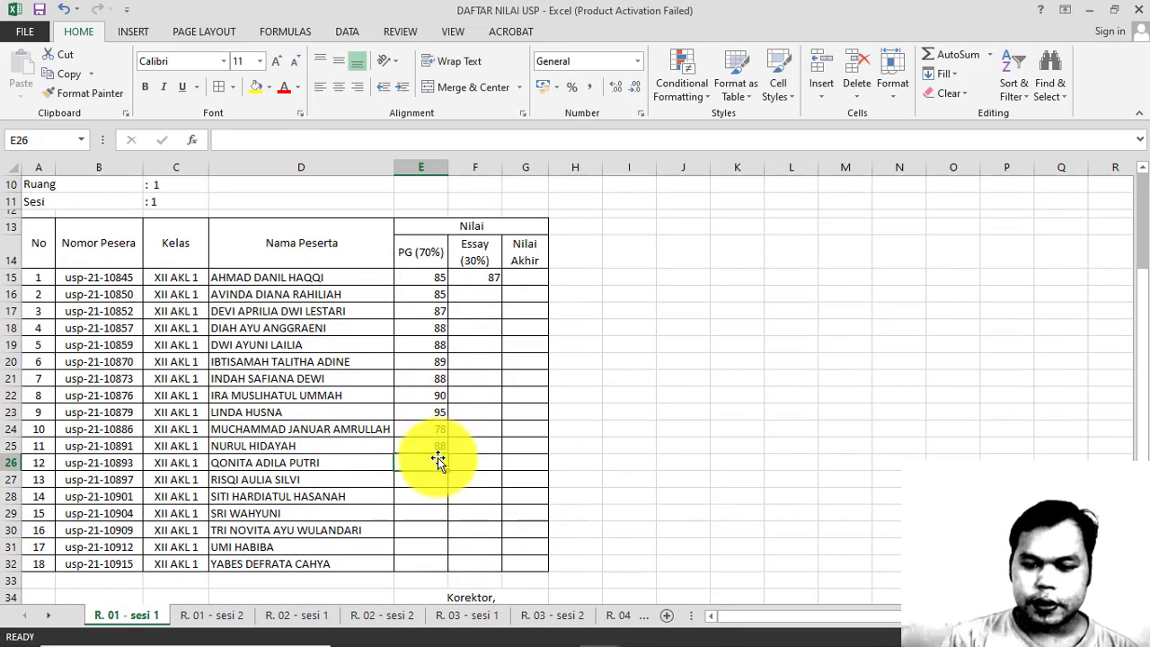
type("98")
key("Return")
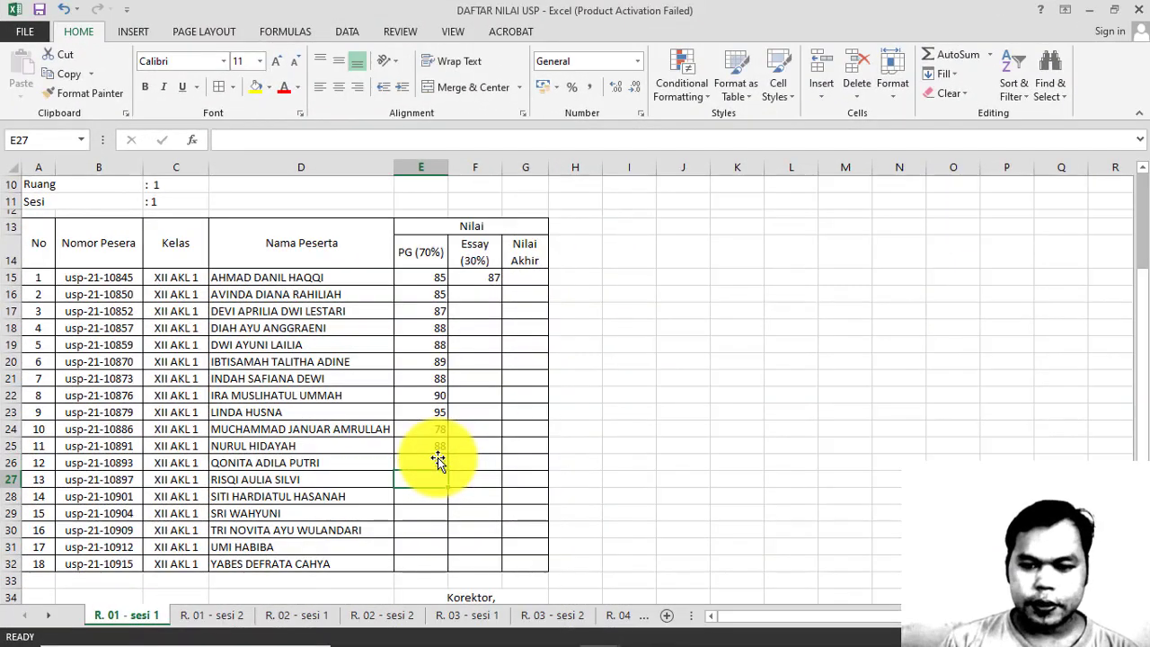
type("100")
key("Return")
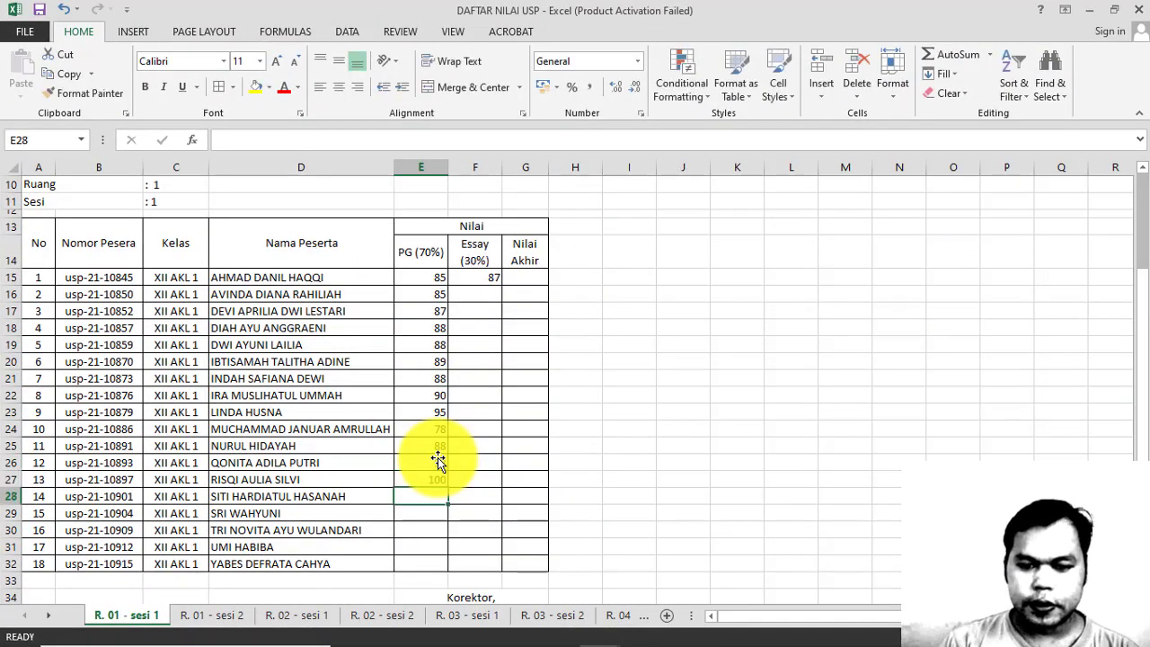
type("88")
key("Return")
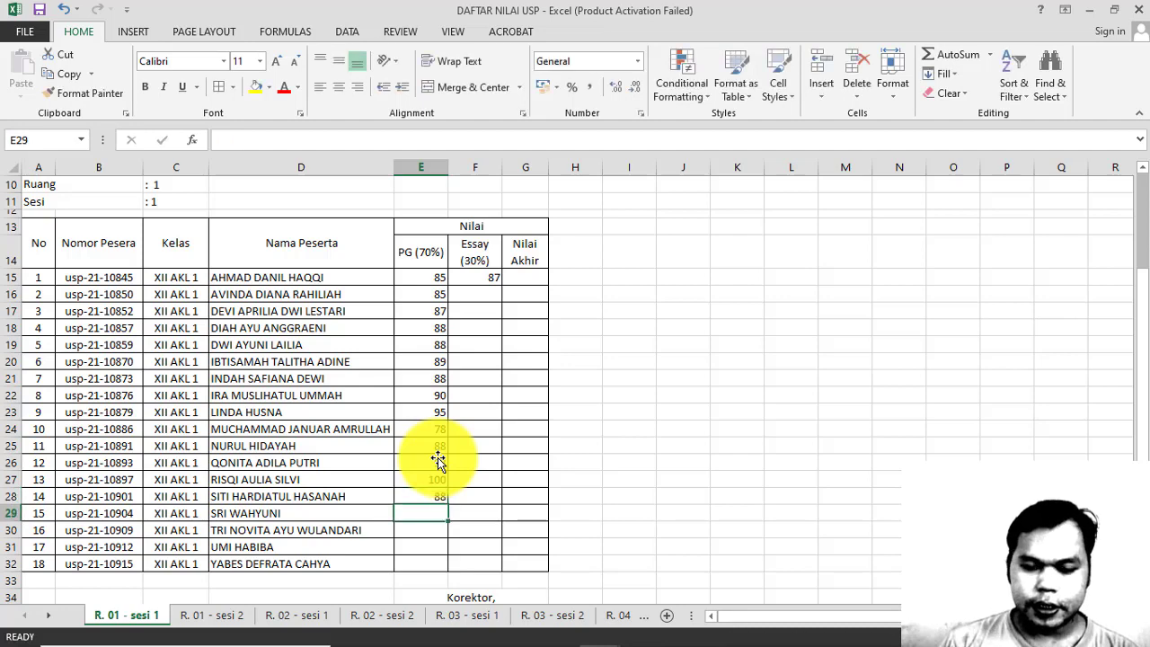
type("85")
key("Return")
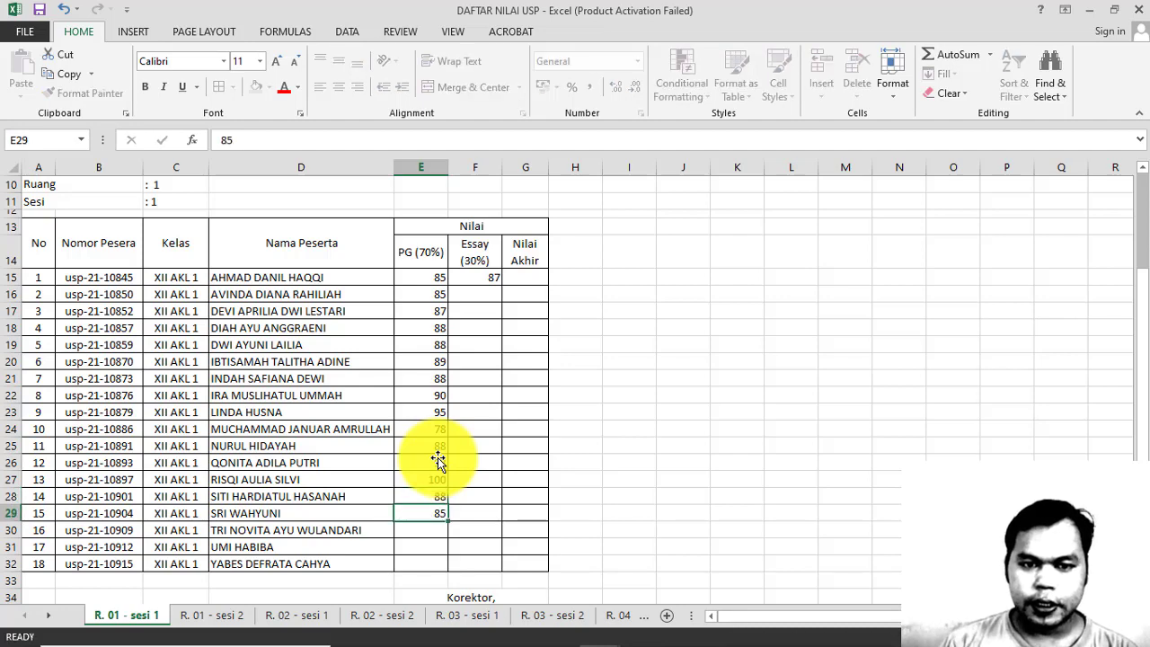
type("87")
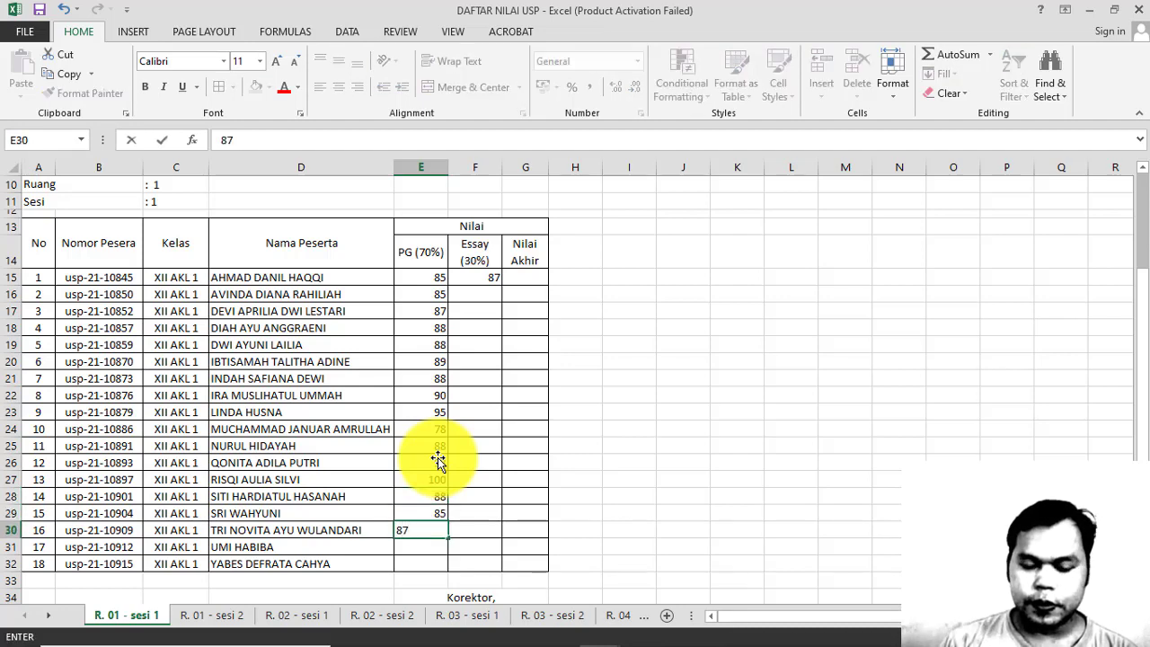
key("Return")
type("88")
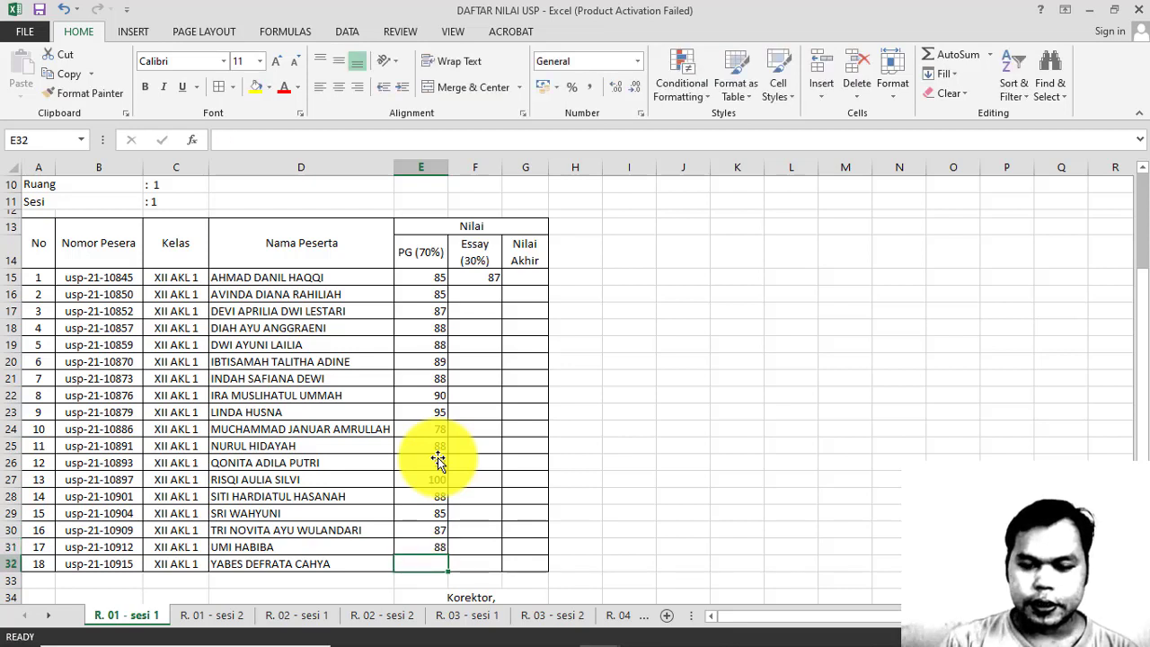
- Finish PG with 89 in row 32, then enter Essay scores 98, 99, 87, 88, 87, 86, 98, 97 in F16–F23
type("89")
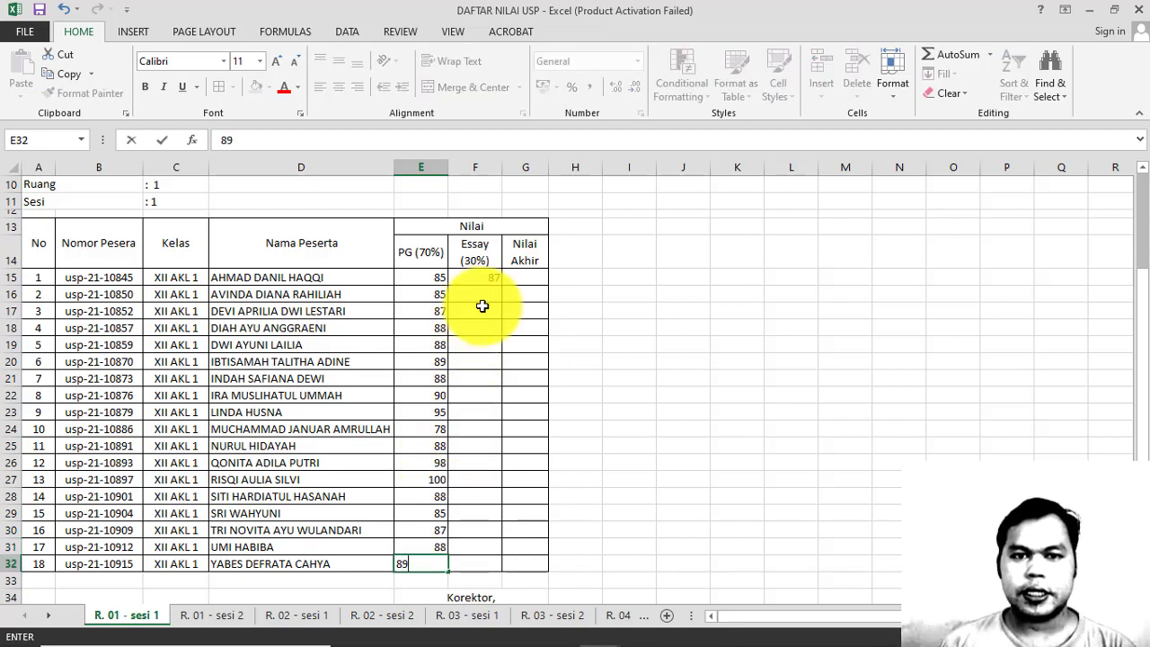
left_click(485, 294)
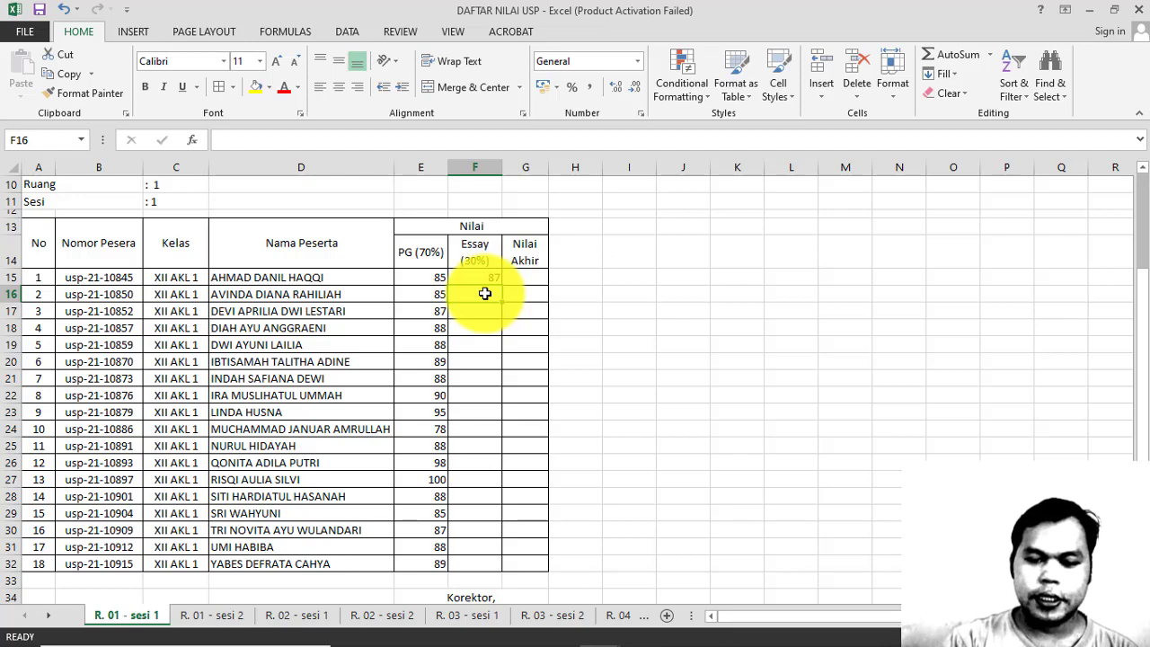
type("98")
key("Return")
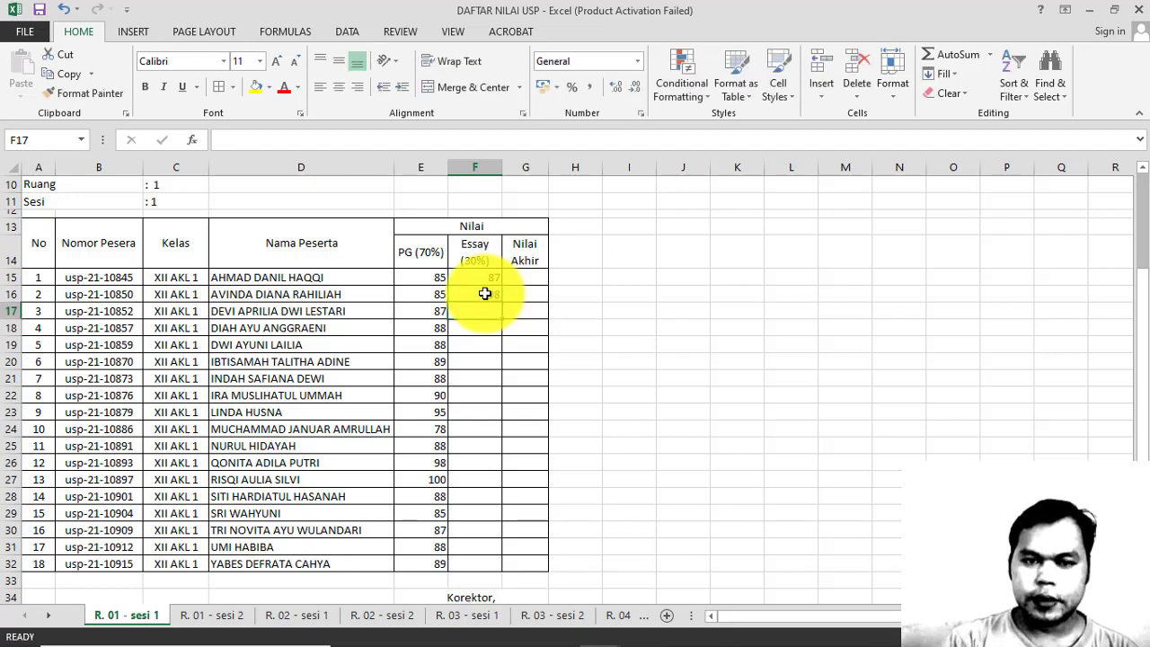
type("99")
key("Return")
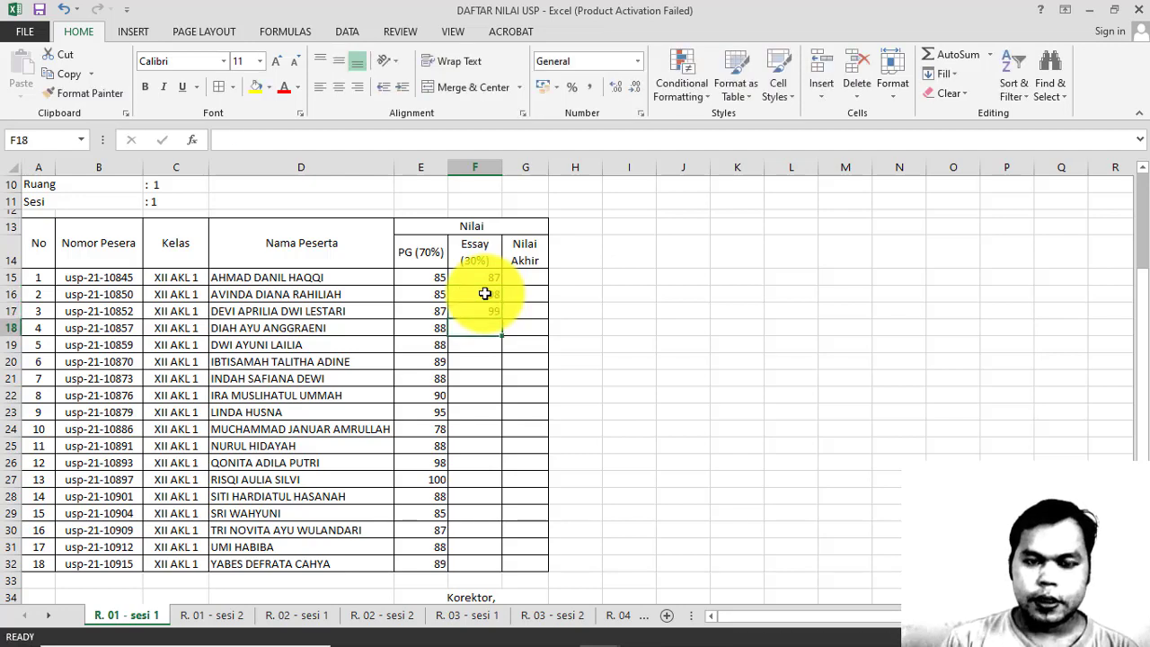
type("87")
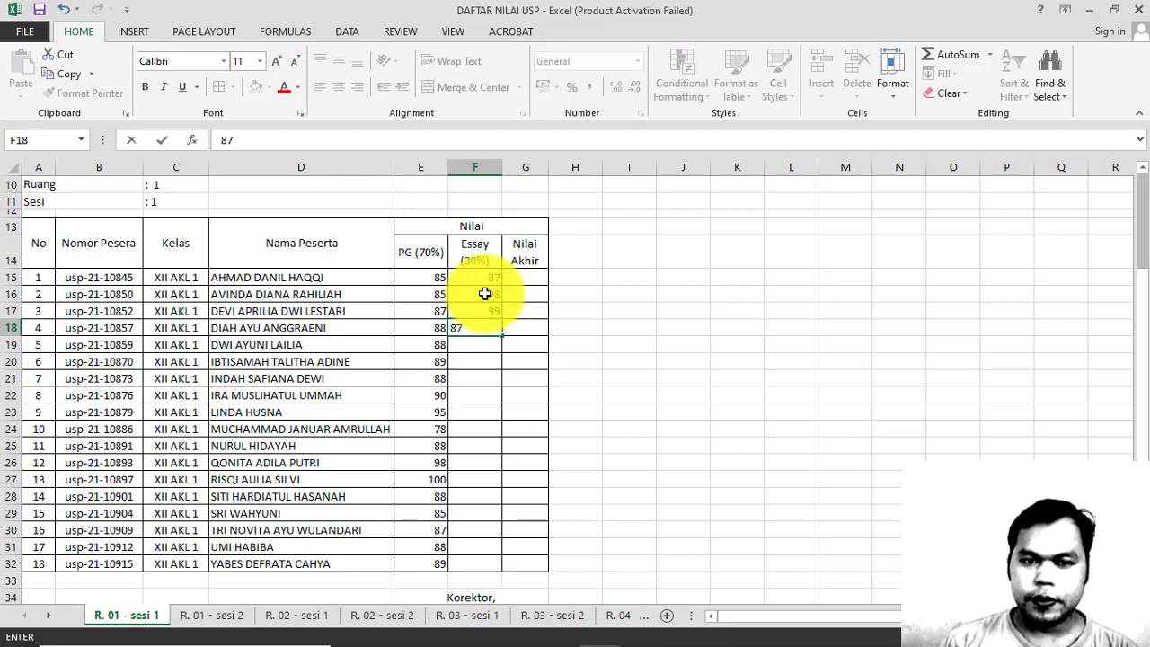
key("Return")
type("88")
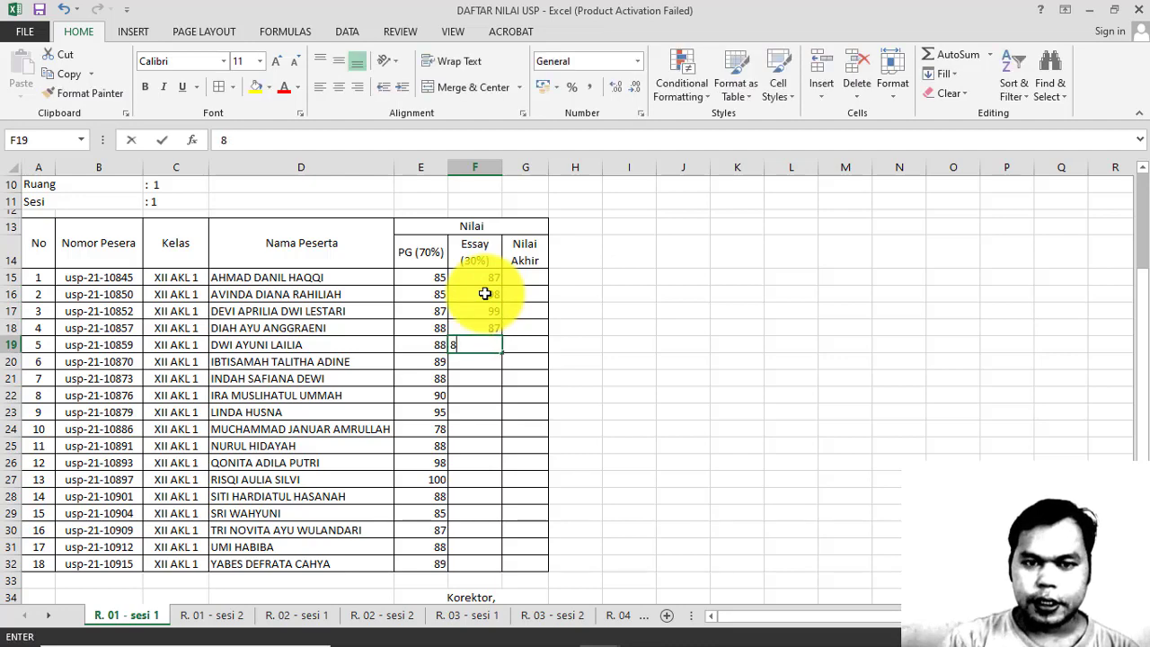
key("Return")
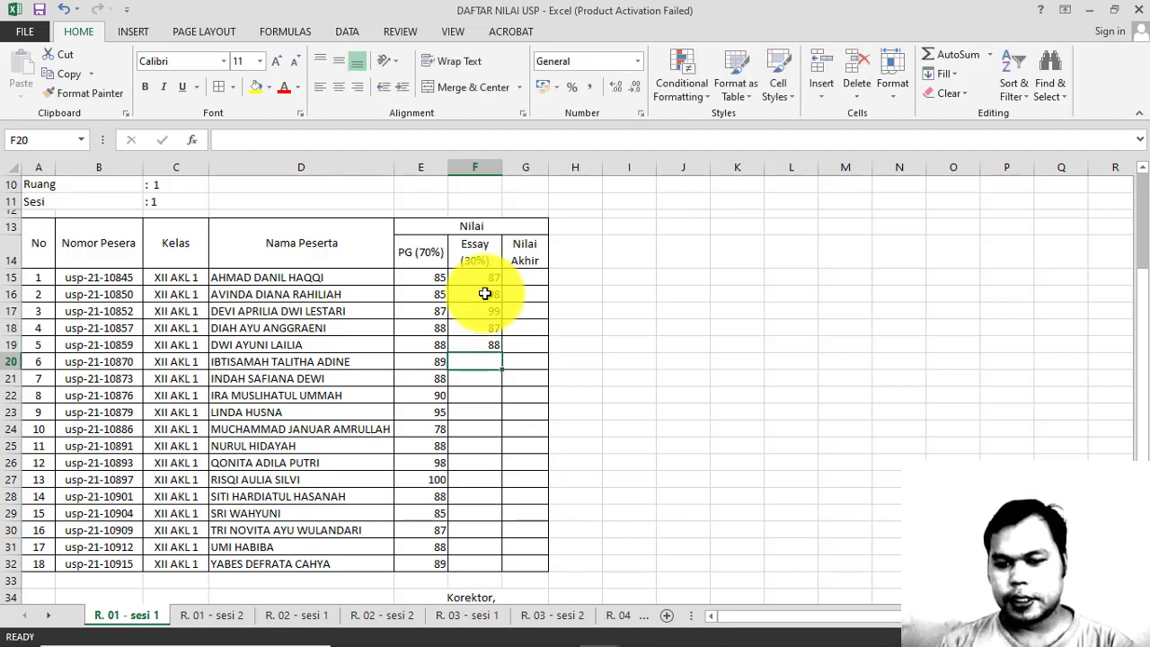
type("87")
key("Return")
type("8")
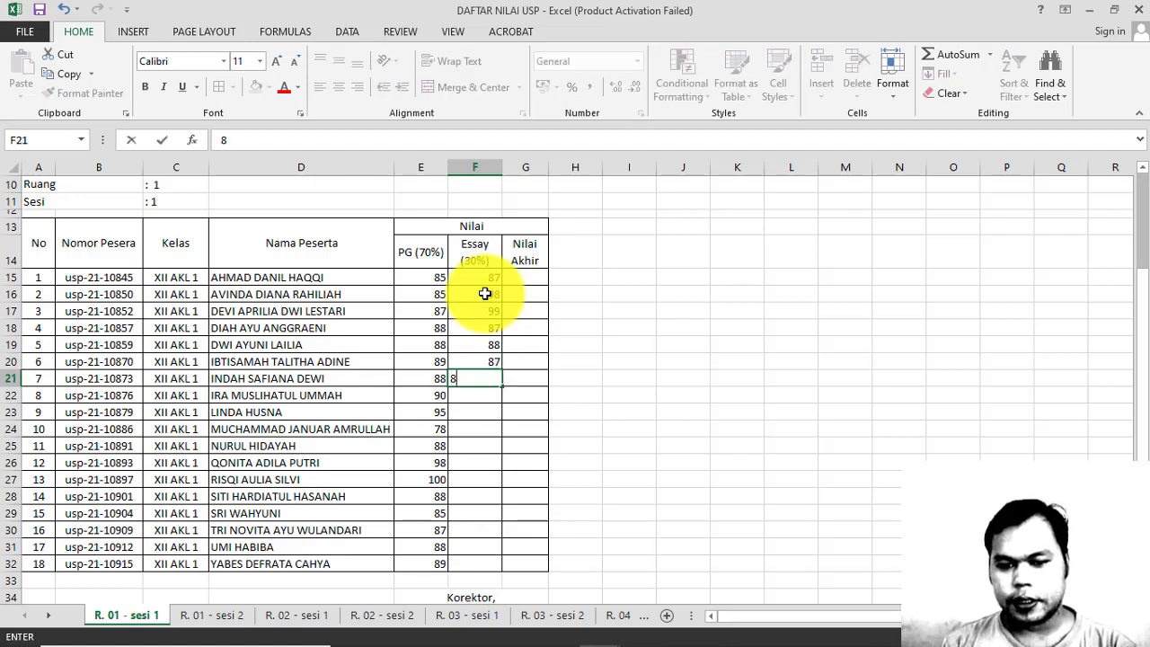
type("6")
key("Return")
type("98")
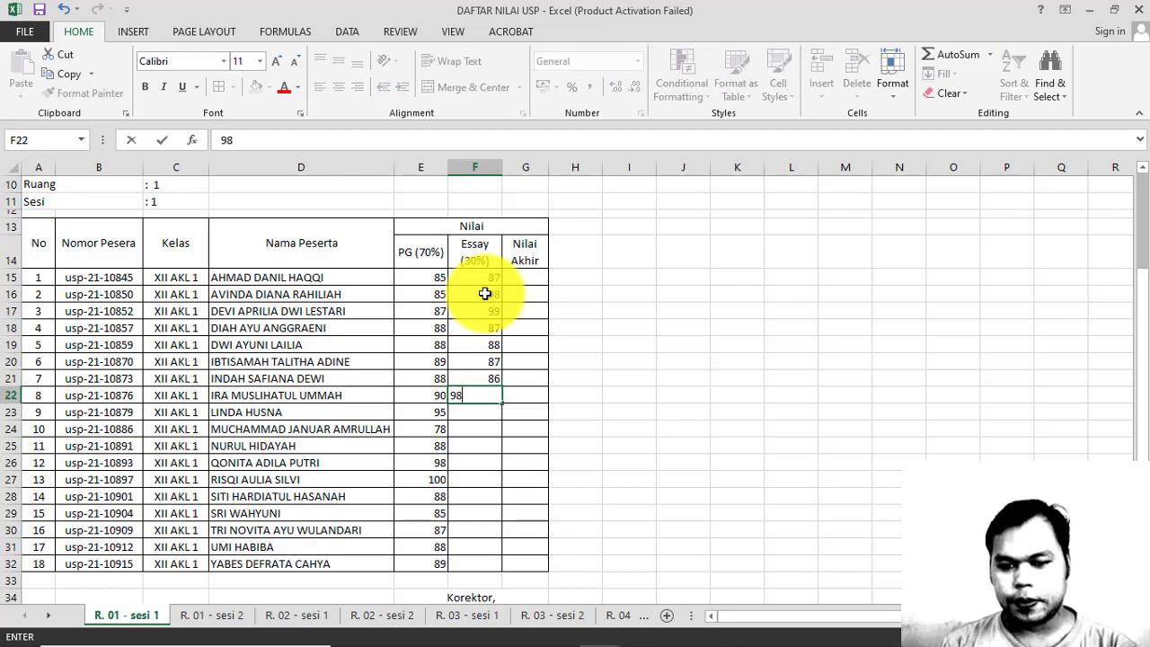
key("Return")
type("97")
key("Return")
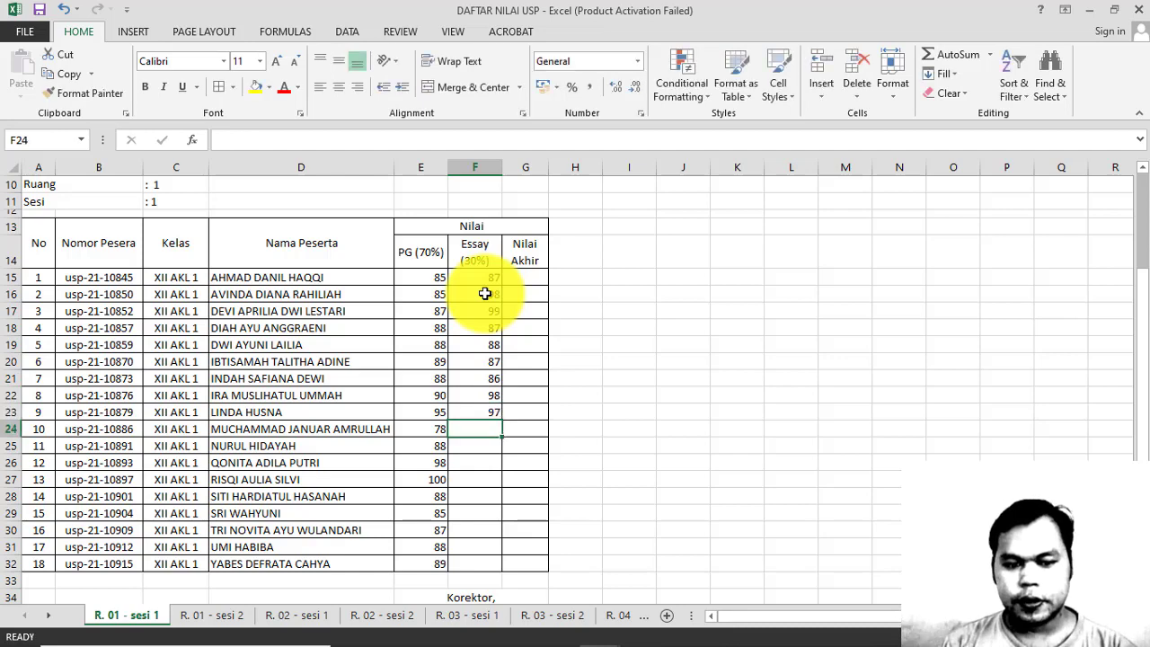
- Enter Essay scores 100, 87, 88, 89, 97, 98, 87, 89, 90 in F24–F32
type("100")
key("Return")
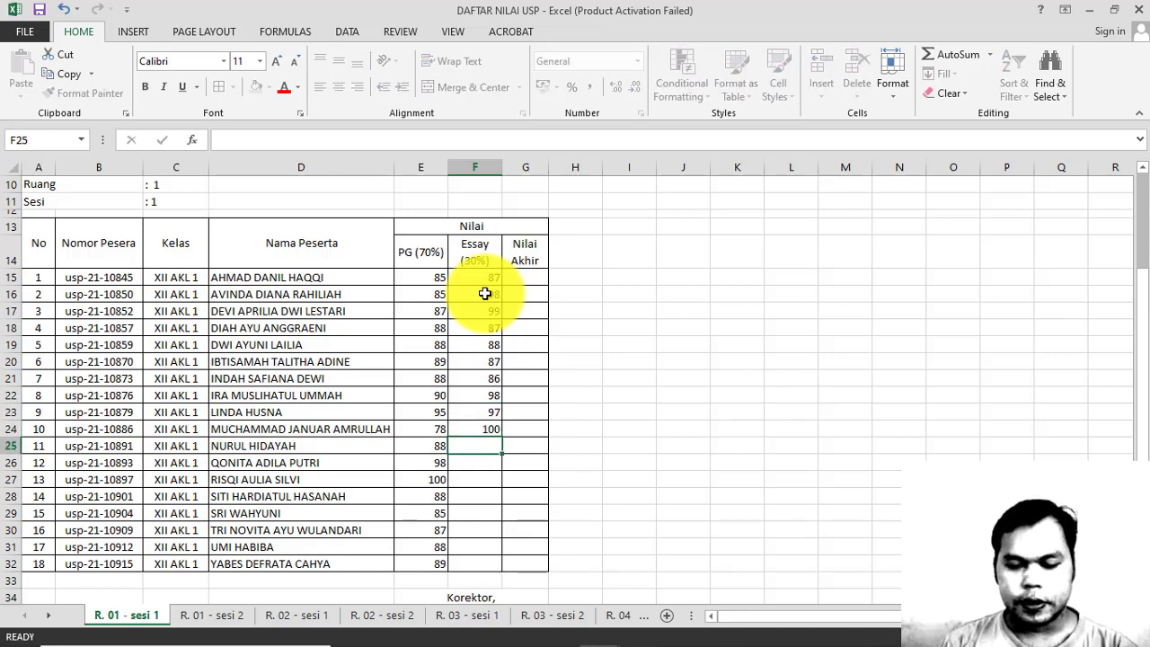
type("87")
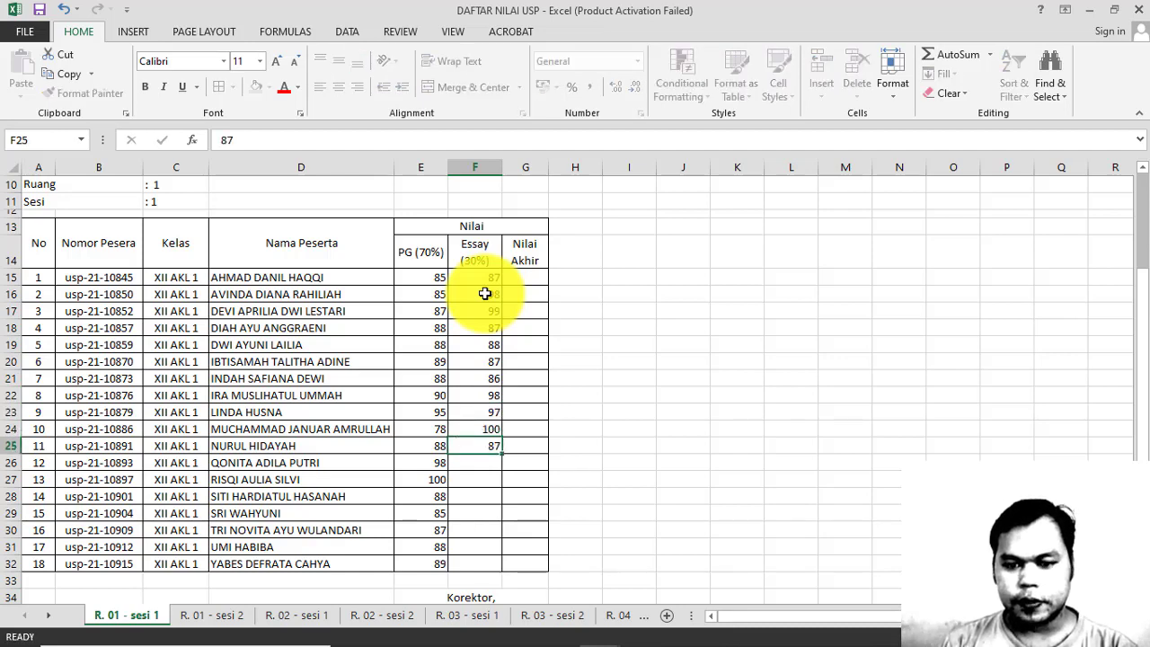
key("Return")
type("88")
key("Return")
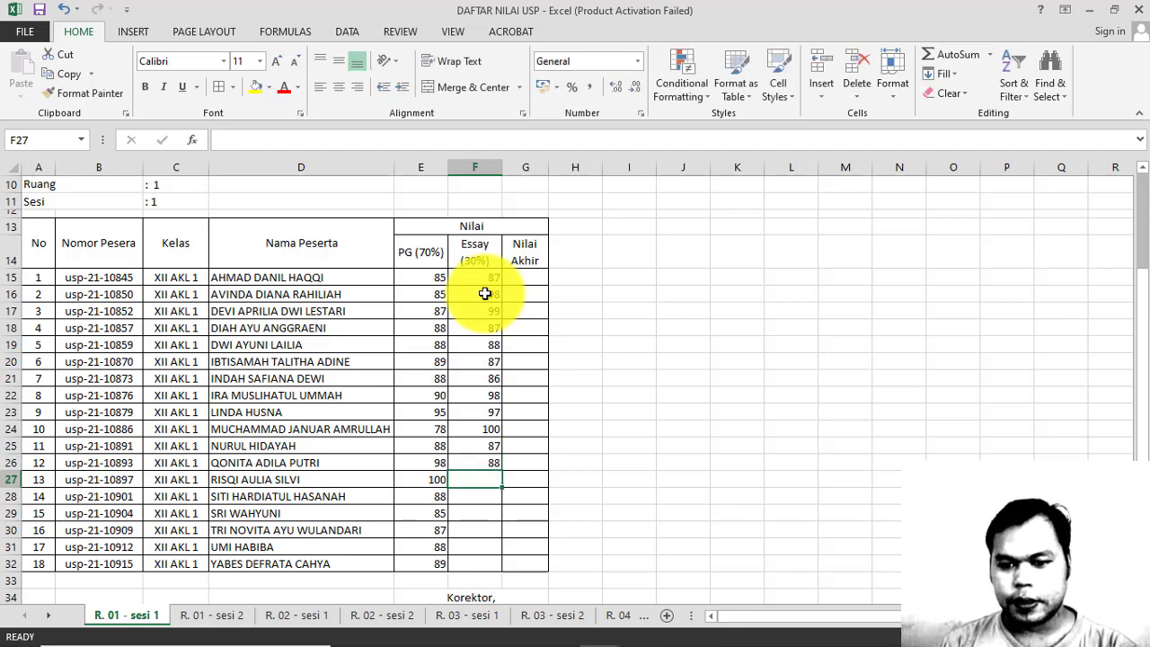
type("89")
key("Return")
type("9")
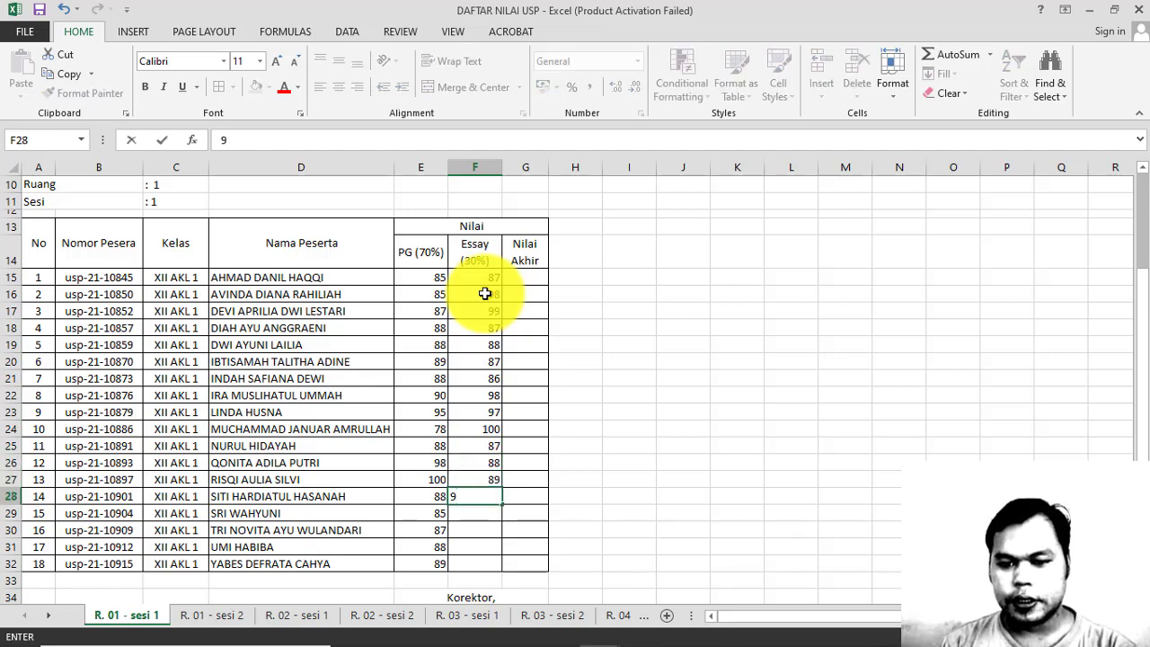
type("7")
key("Return")
type("9")
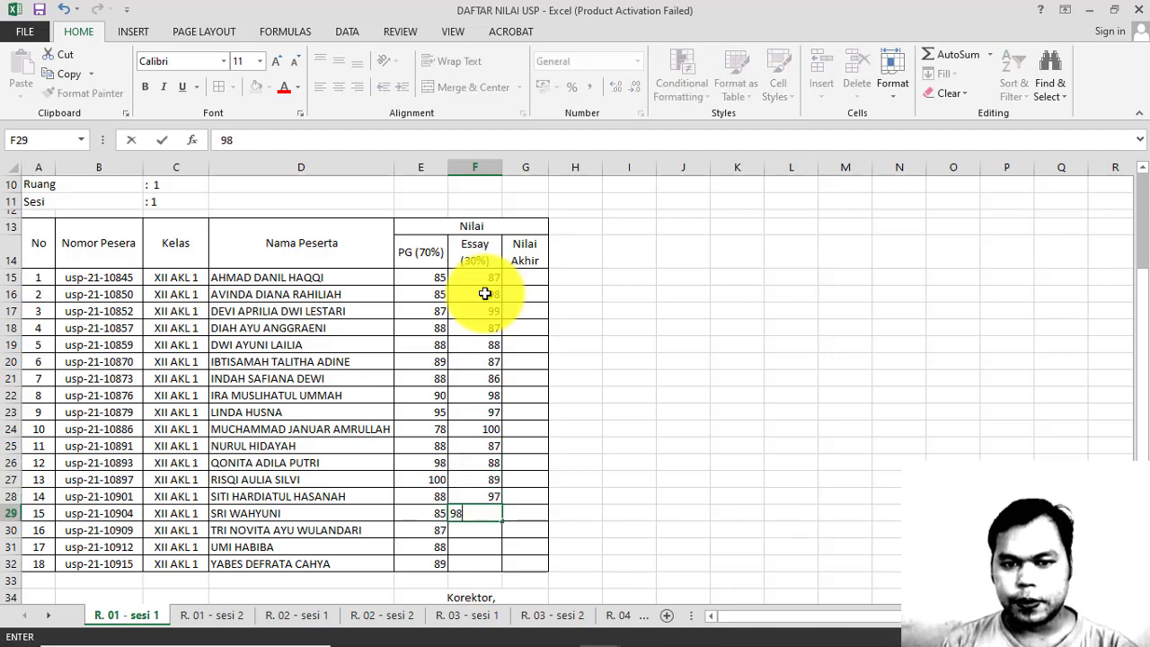
type("8")
key("Return")
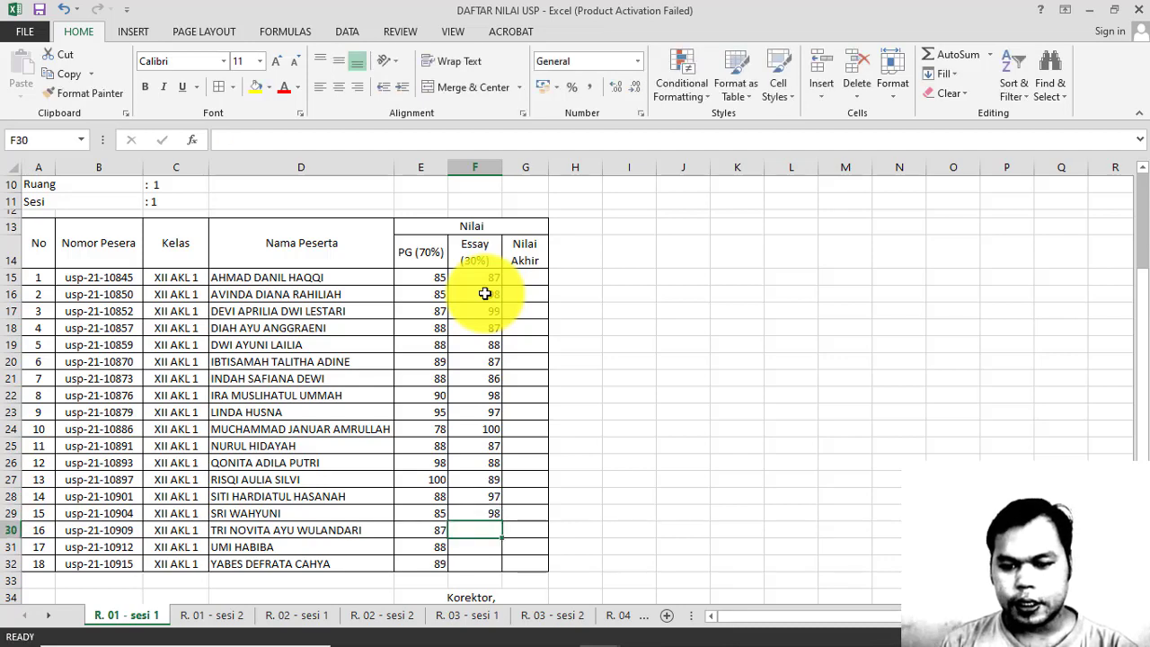
type("87")
key("Return")
type("89")
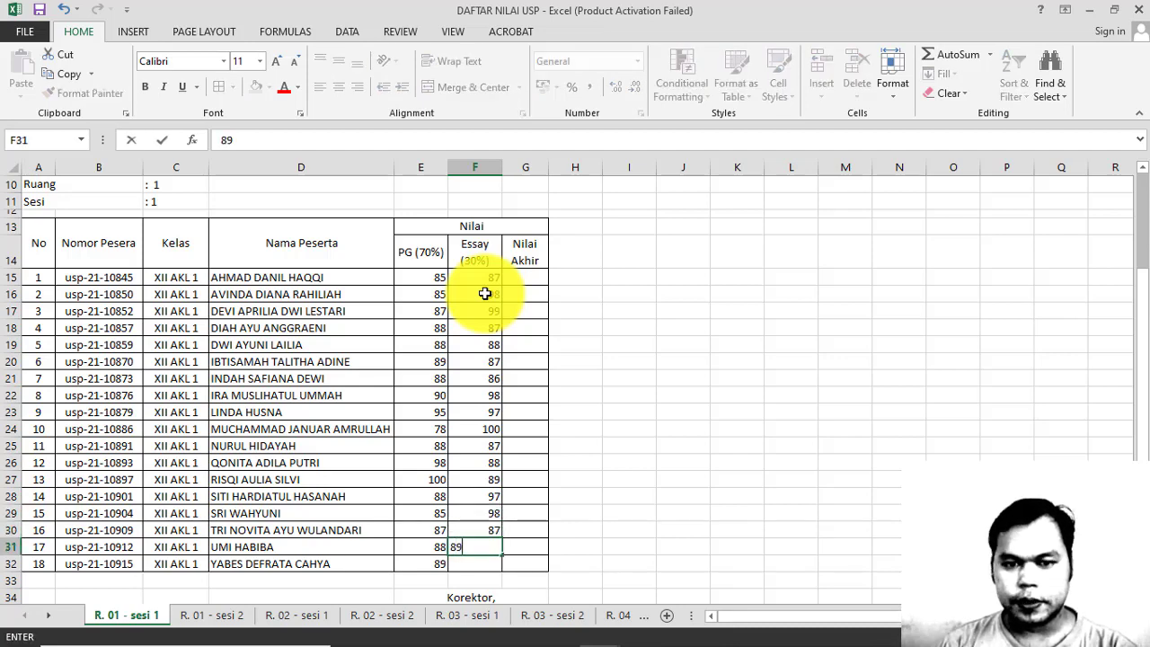
key("Return")
type("90")
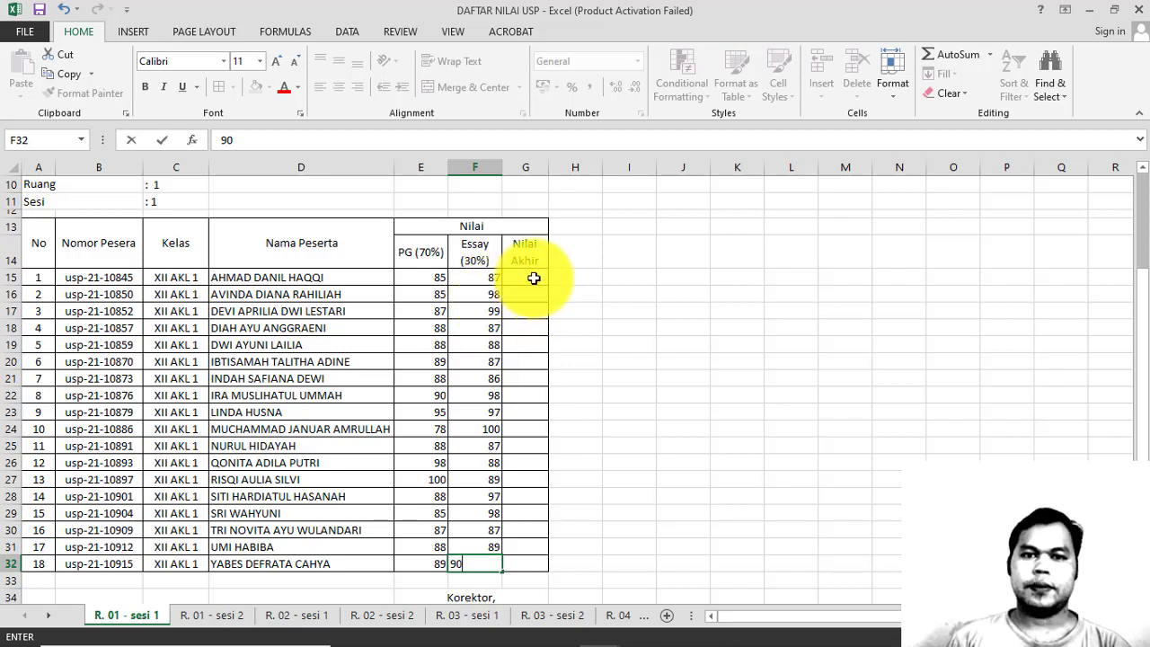
left_click(533, 279)
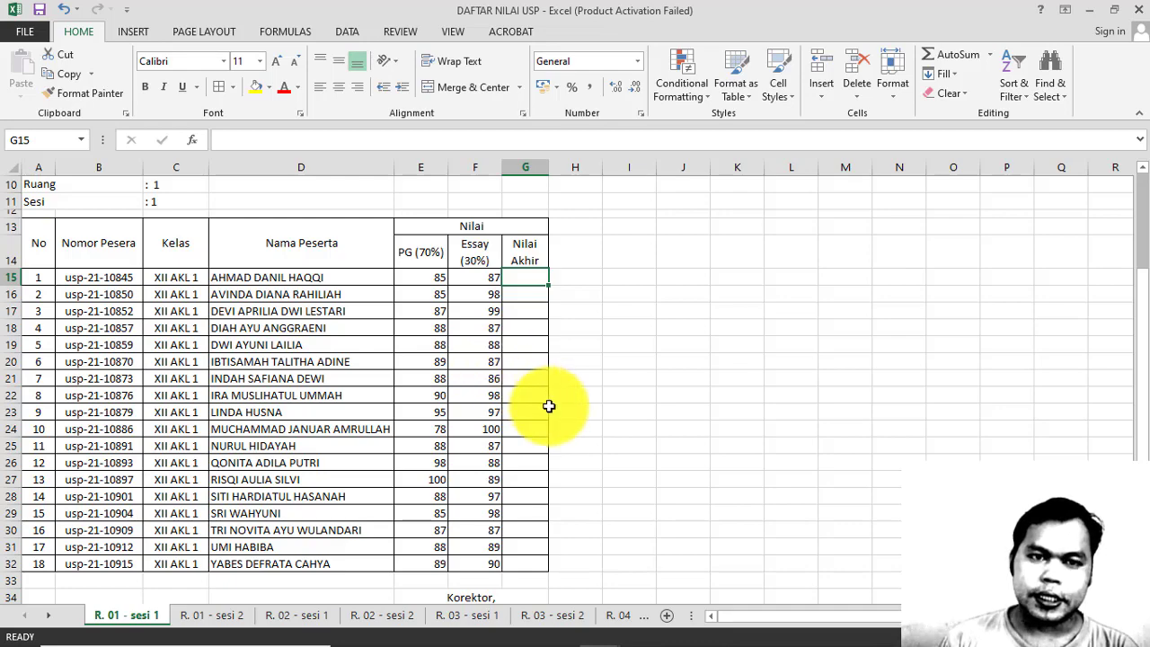
- Review the sheet, then type = in G15 to begin the Nilai Akhir formula
scroll(549, 406, "up", 1)
scroll(549, 406, "up", 1)
scroll(549, 406, "down", 2)
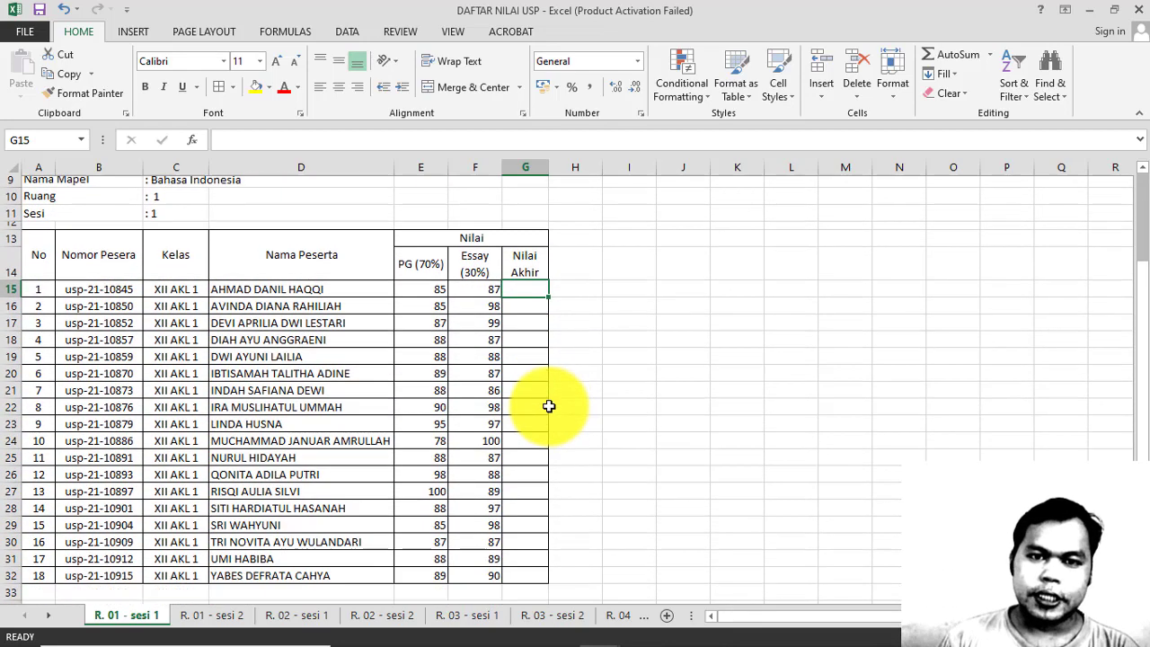
scroll(548, 406, "down", 1)
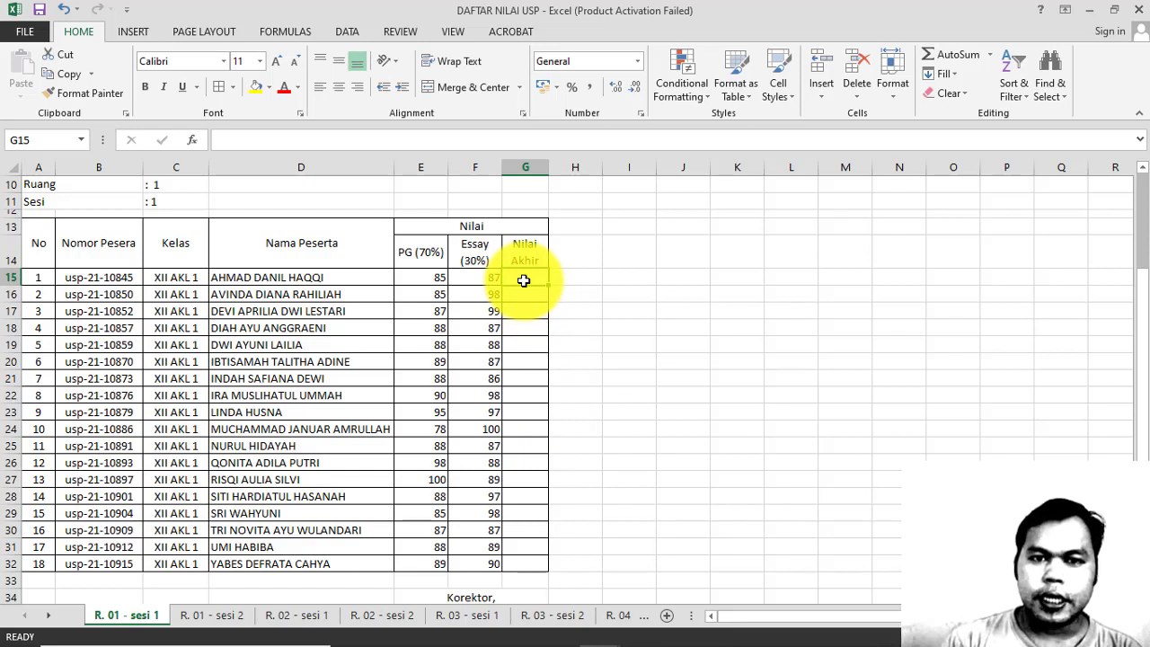
type("=")
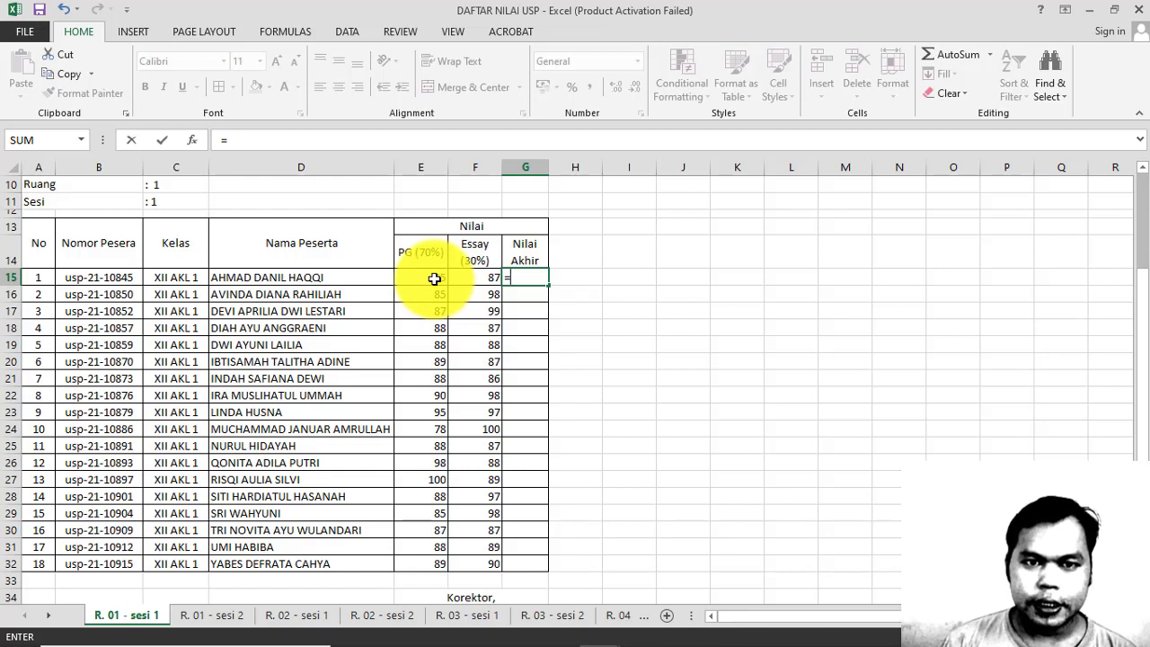
- Enter =E15*70%+F15*30% in G15, giving a Nilai Akhir of 85,6
left_click(440, 284)
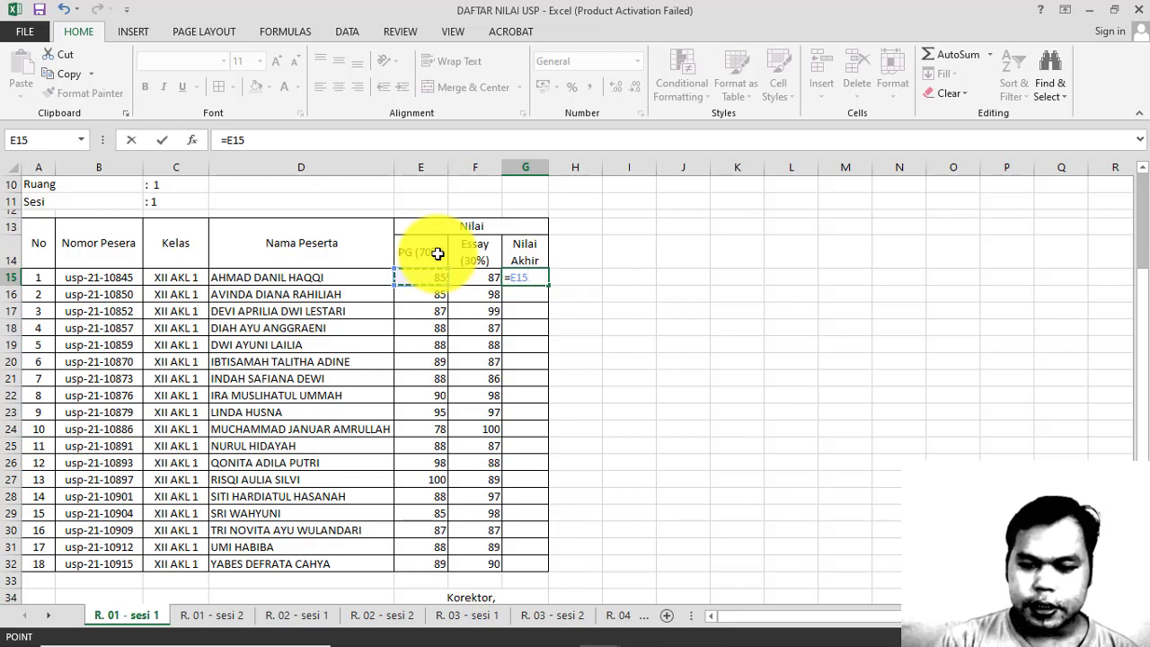
type("*")
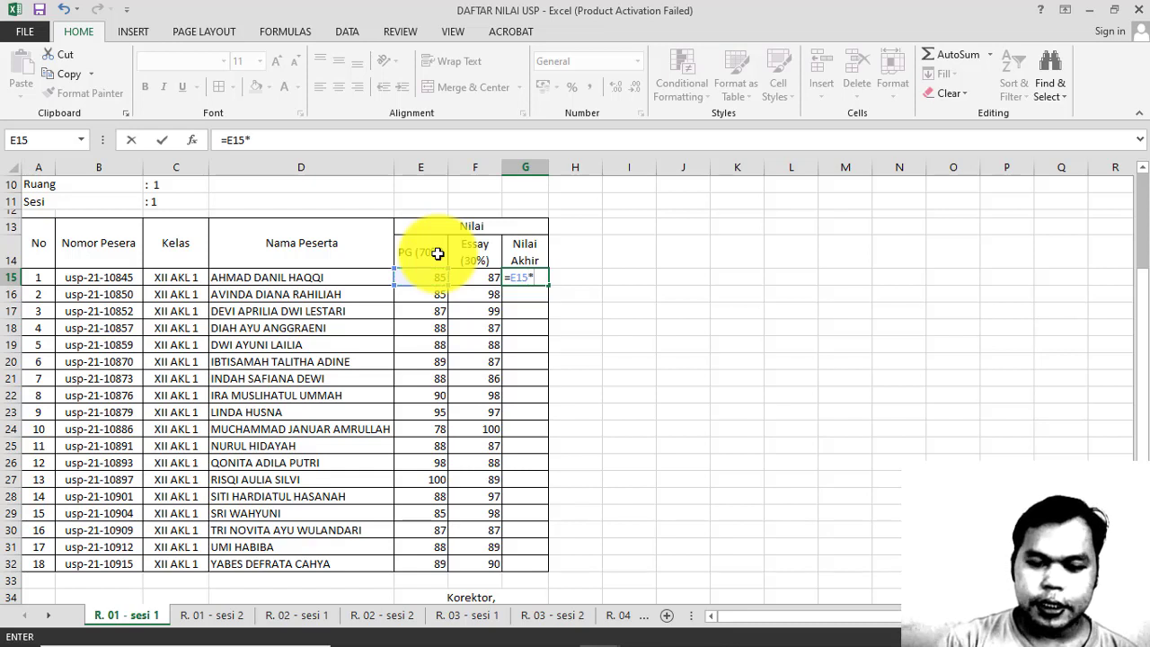
type("7")
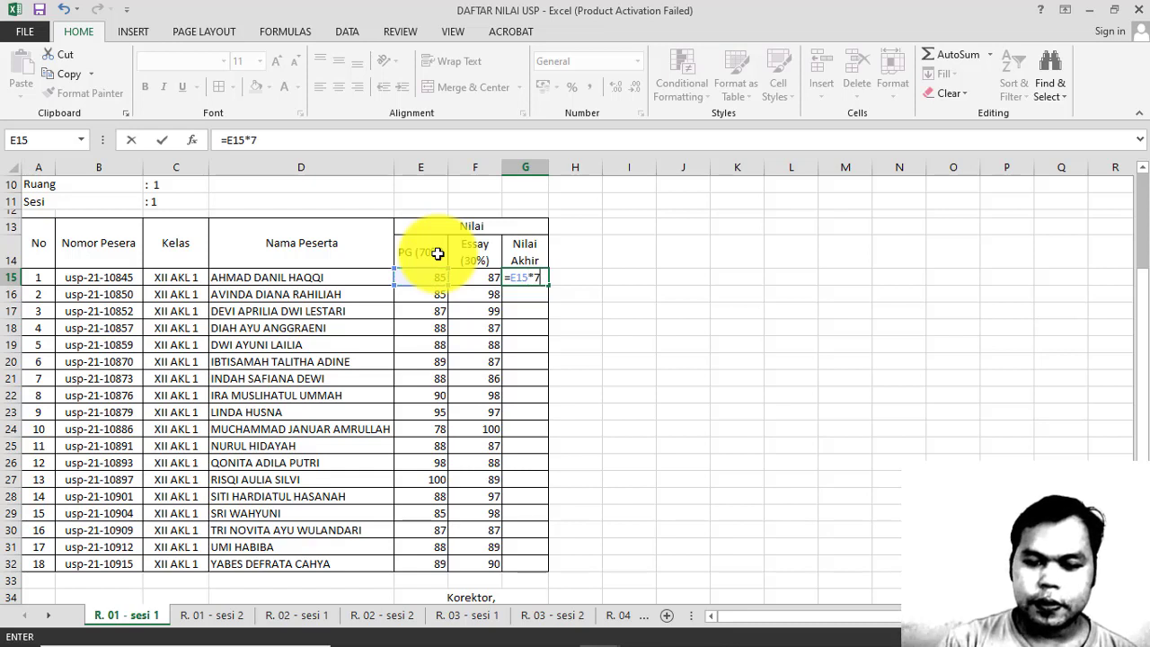
type("0")
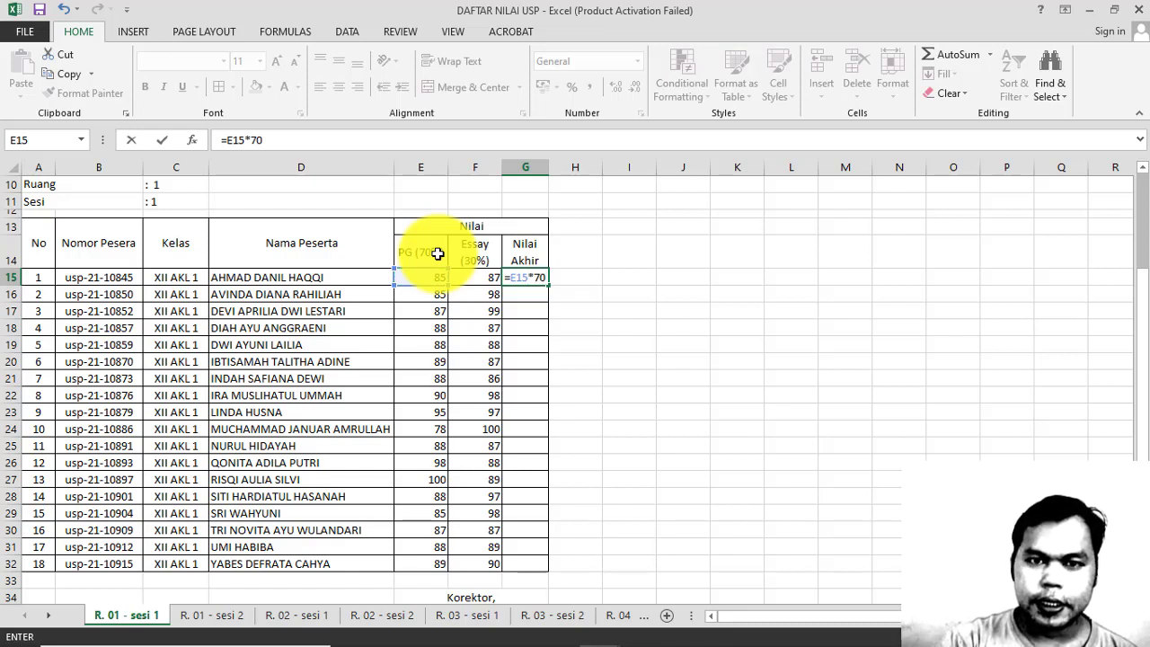
type("%")
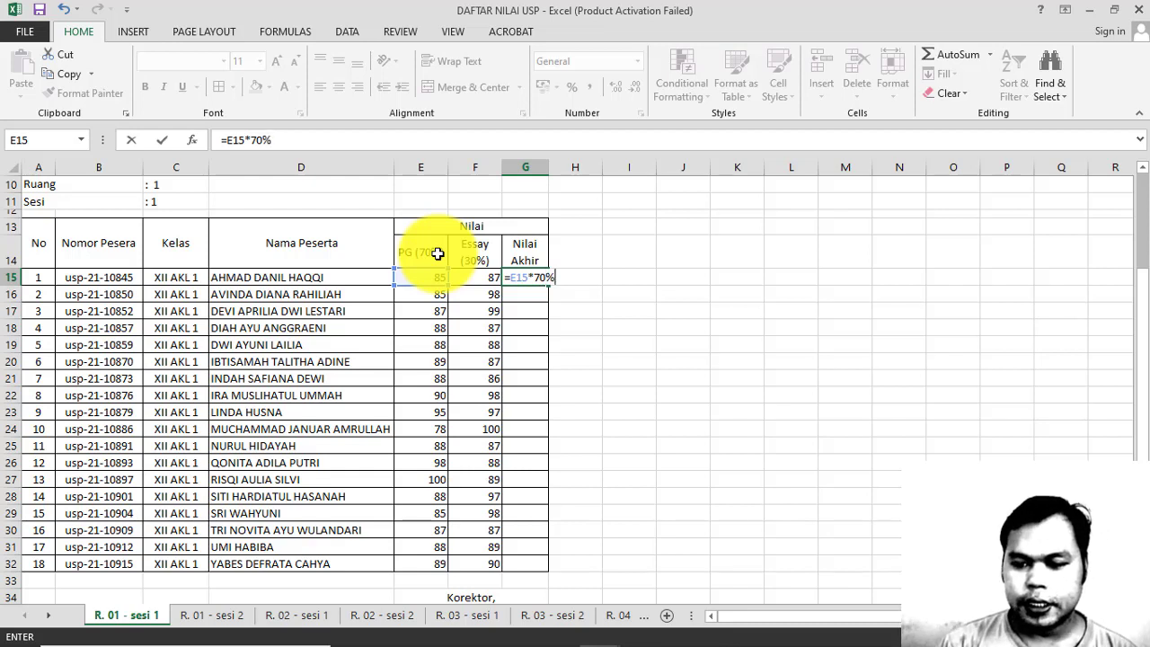
type("+")
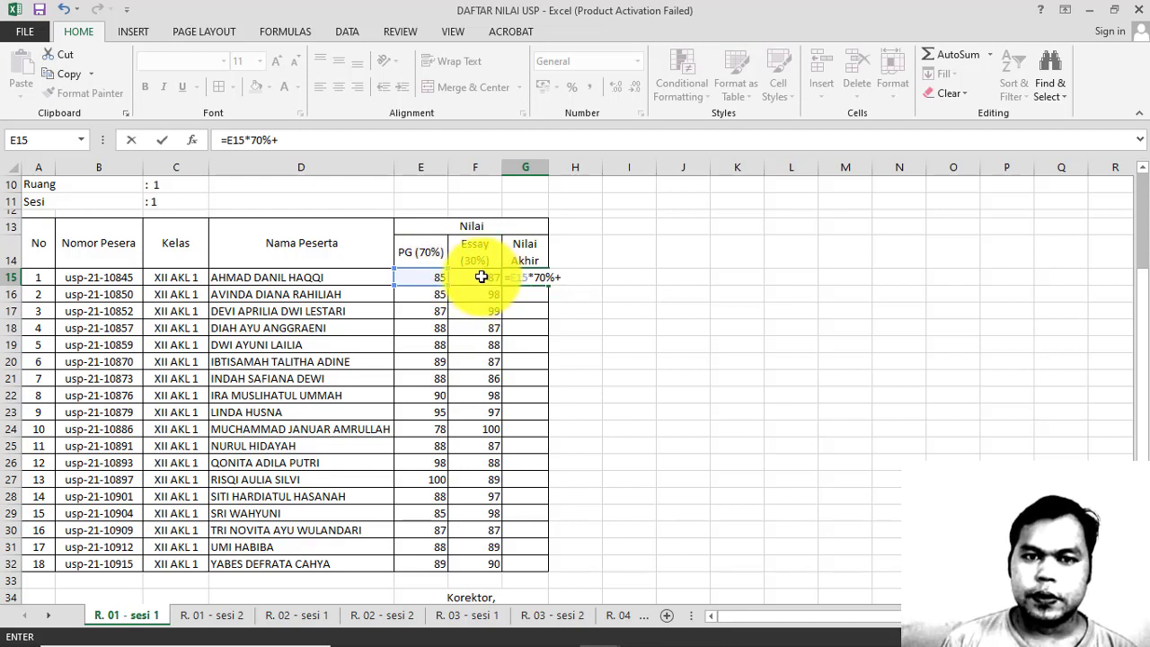
left_click(481, 277)
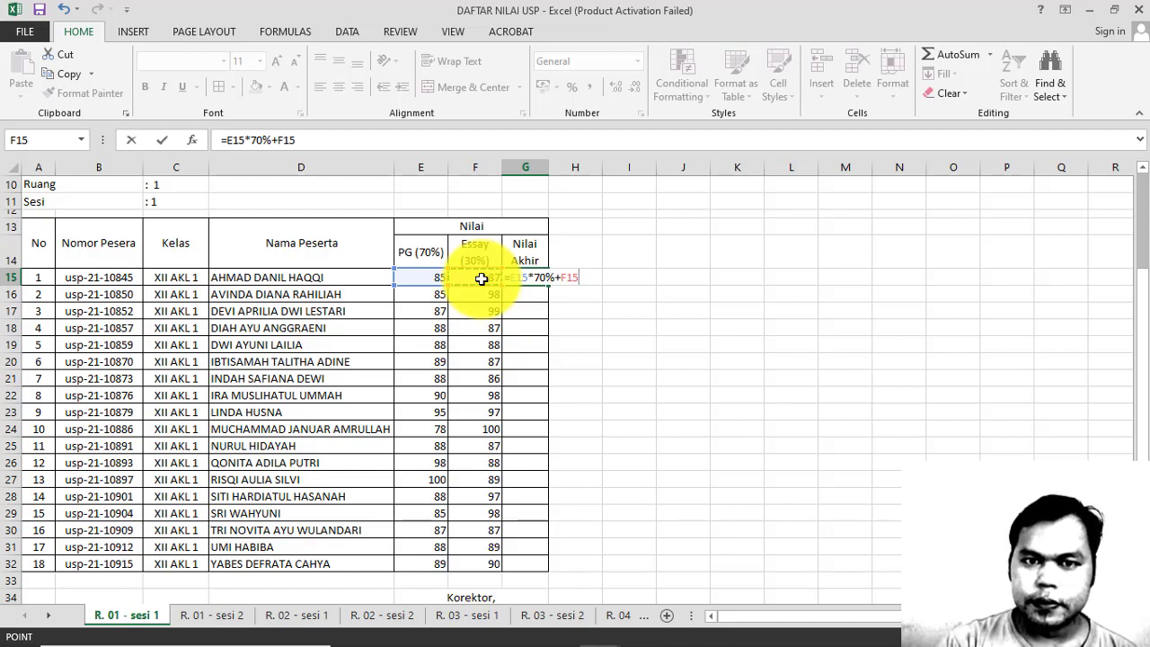
type("*")
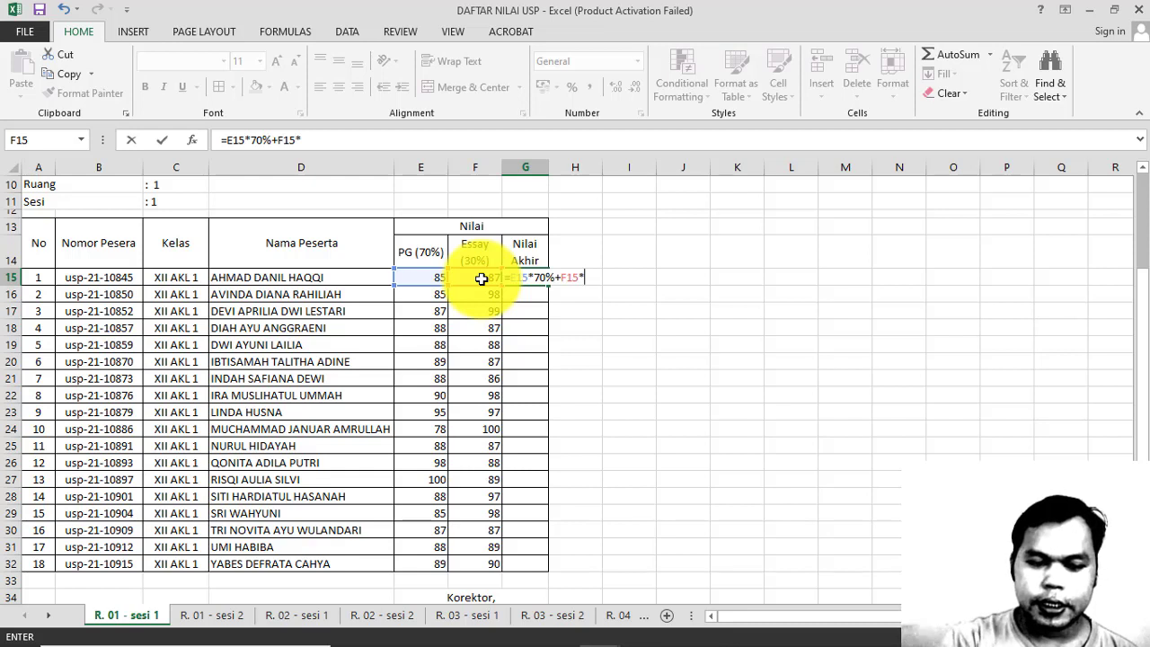
type("3")
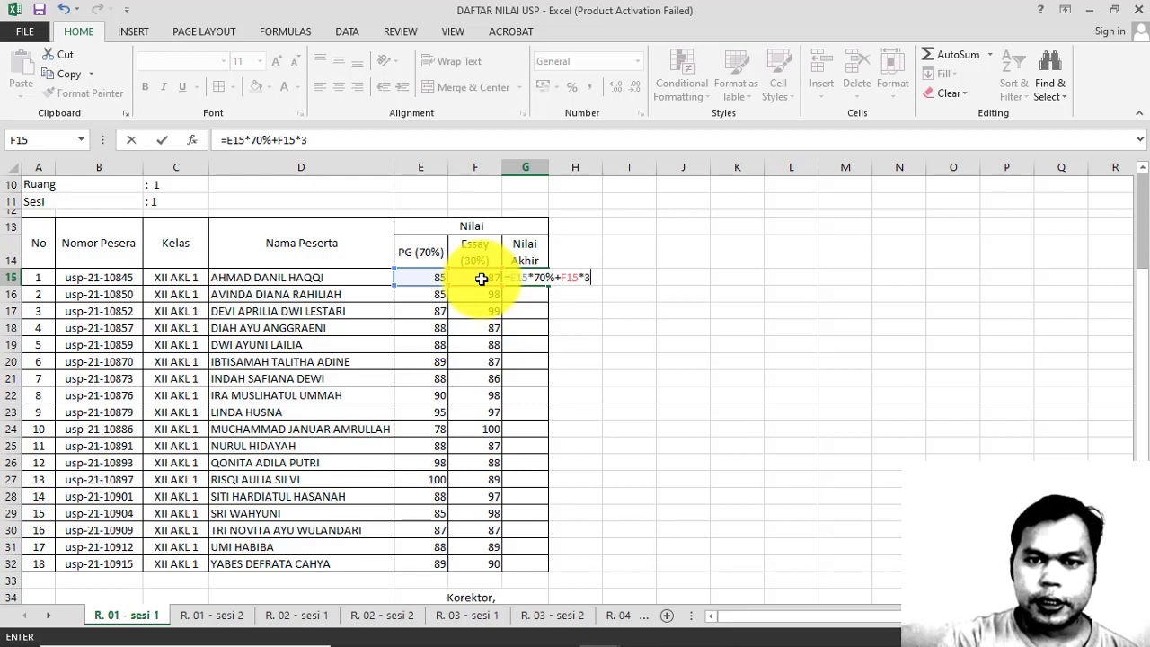
type("0")
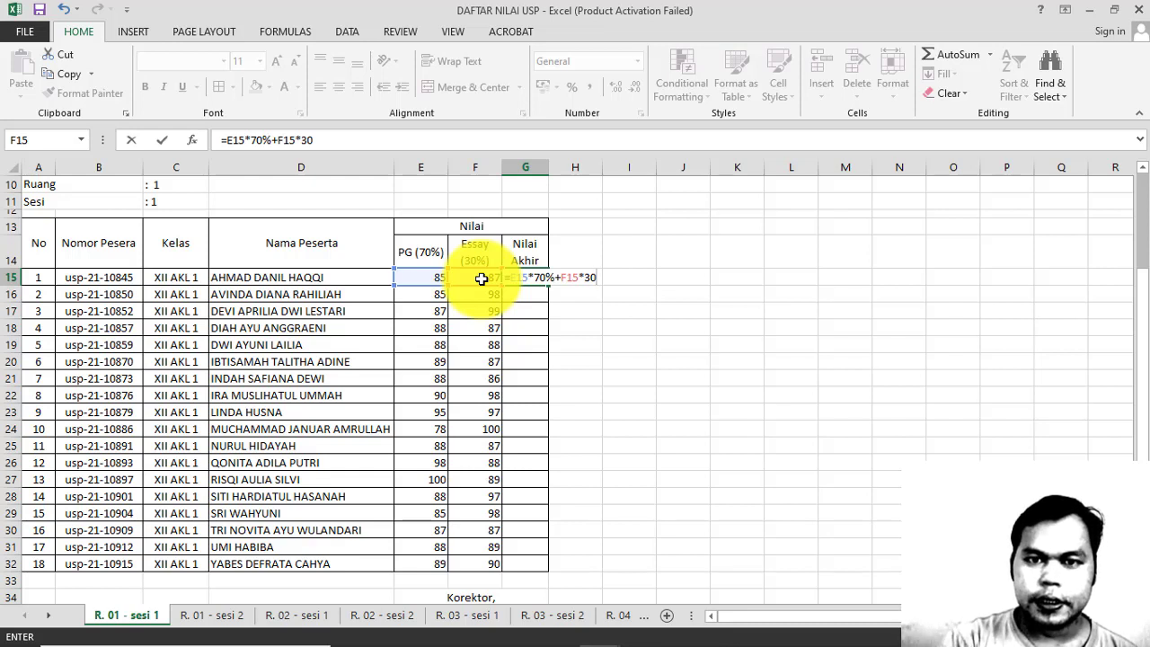
type("%")
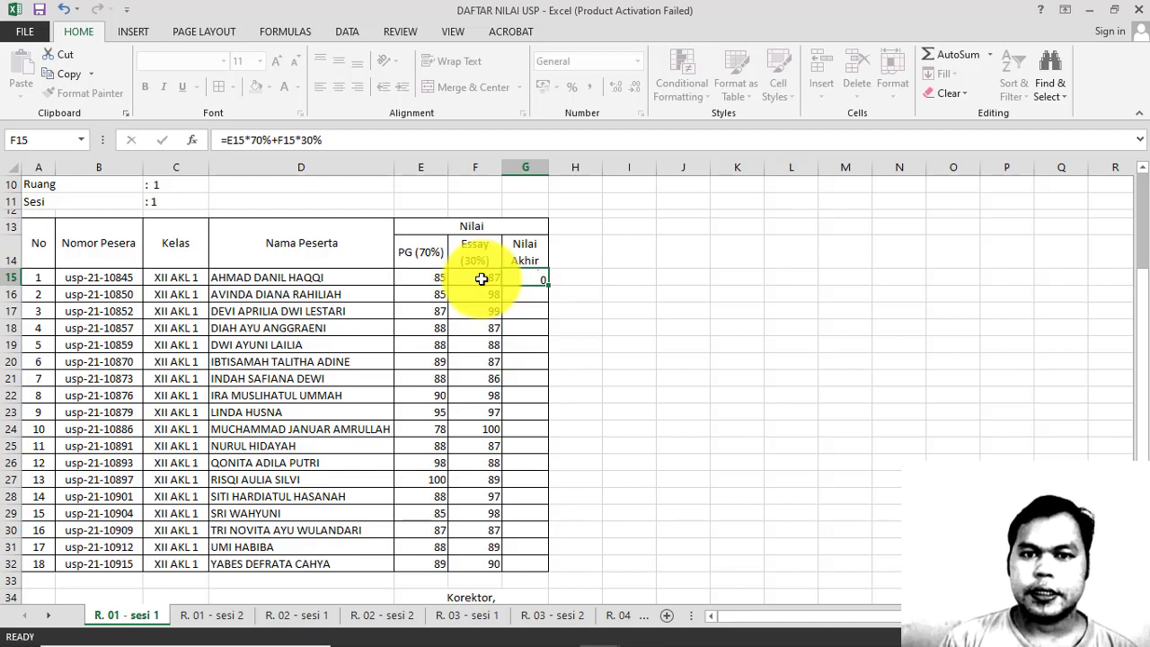
key("Return")
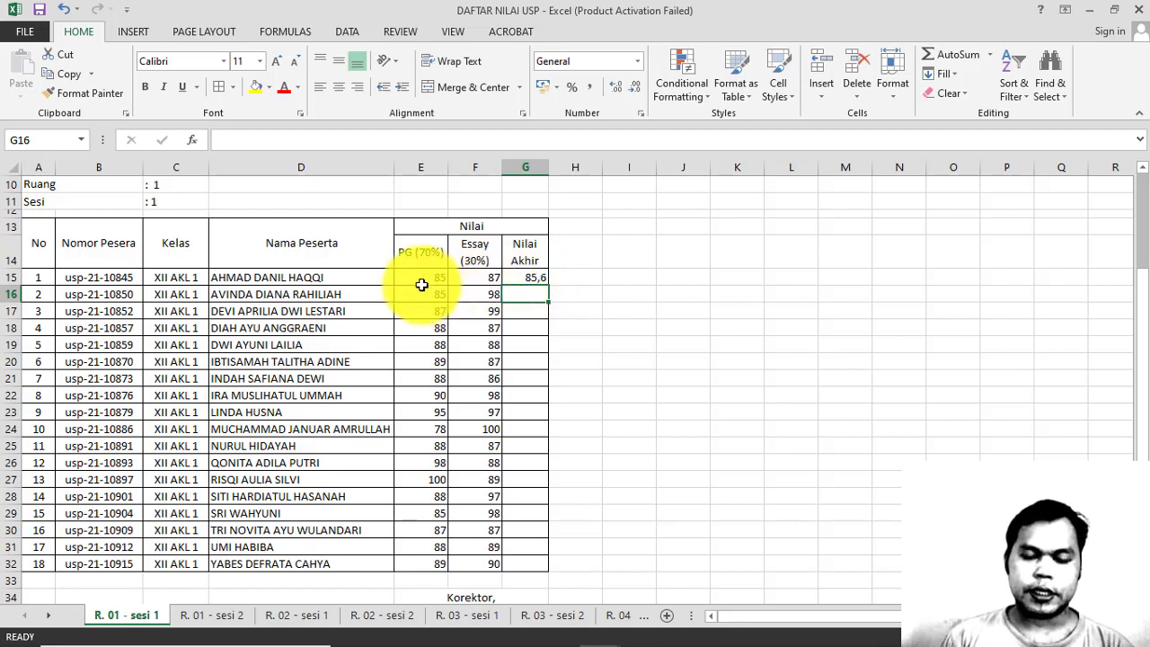
- Fill G15's Nilai Akhir formula down through G32 and decrease its decimals
left_click(529, 279)
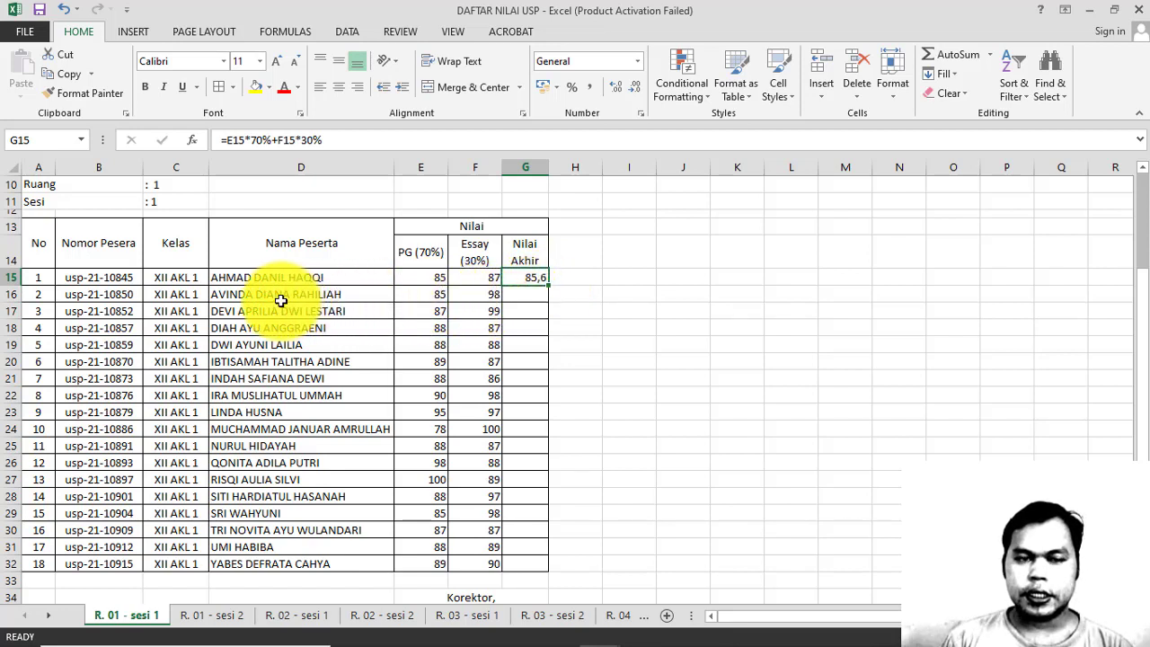
left_click(530, 296)
left_click(530, 277)
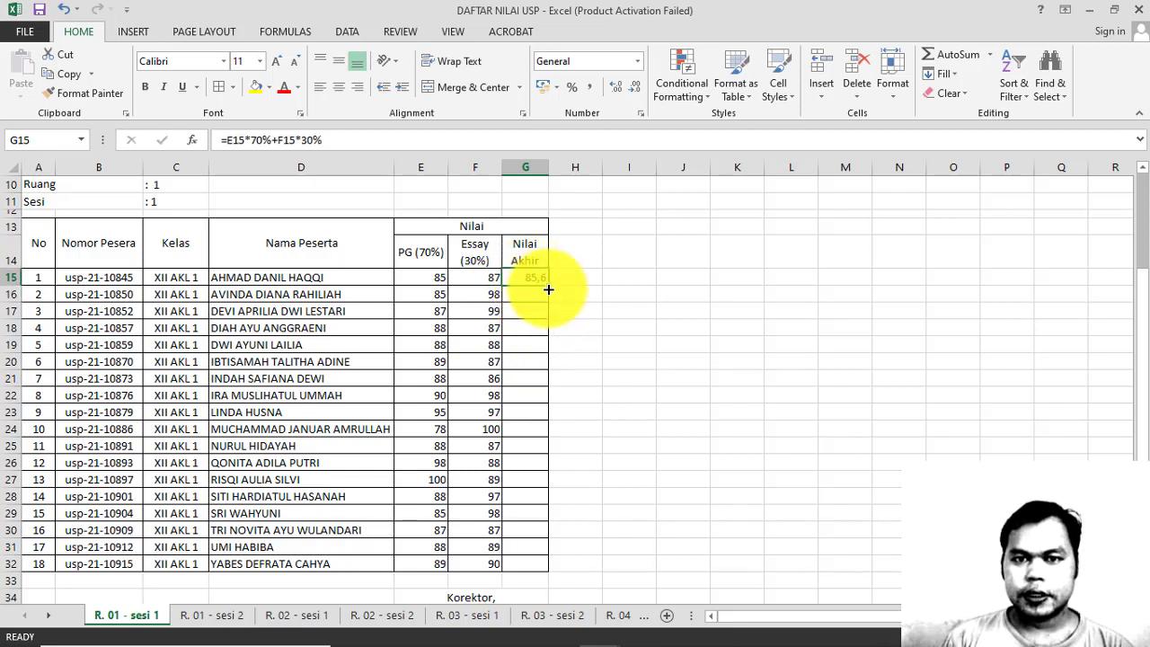
left_click_drag(548, 290, 531, 566)
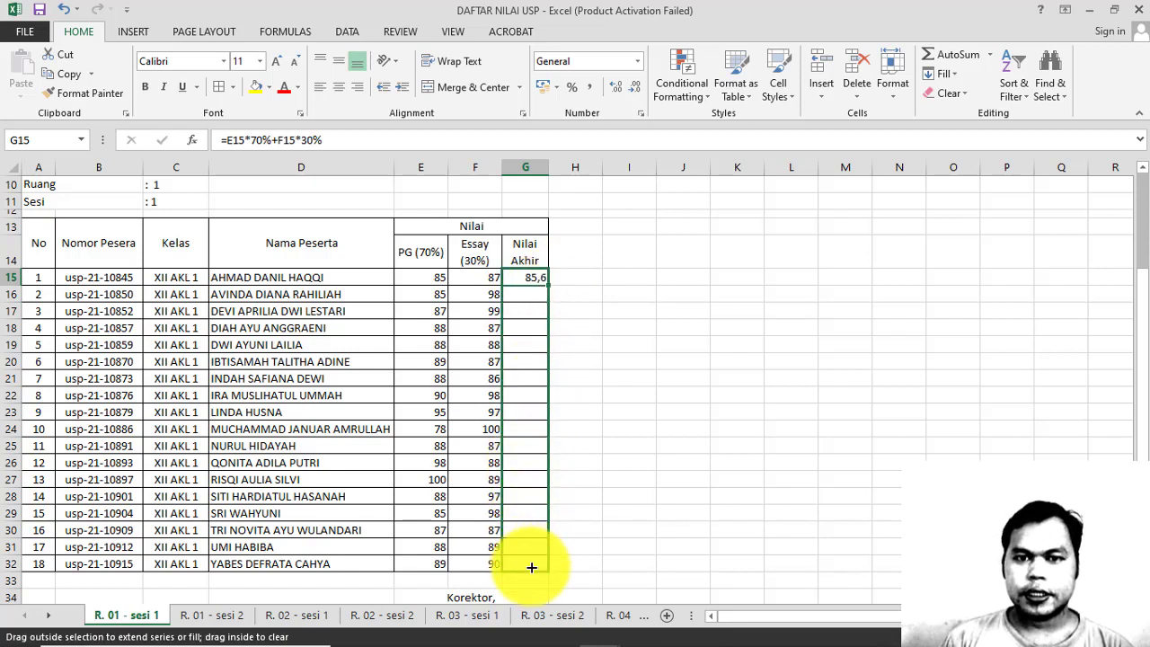
left_click_drag(531, 567, 531, 567)
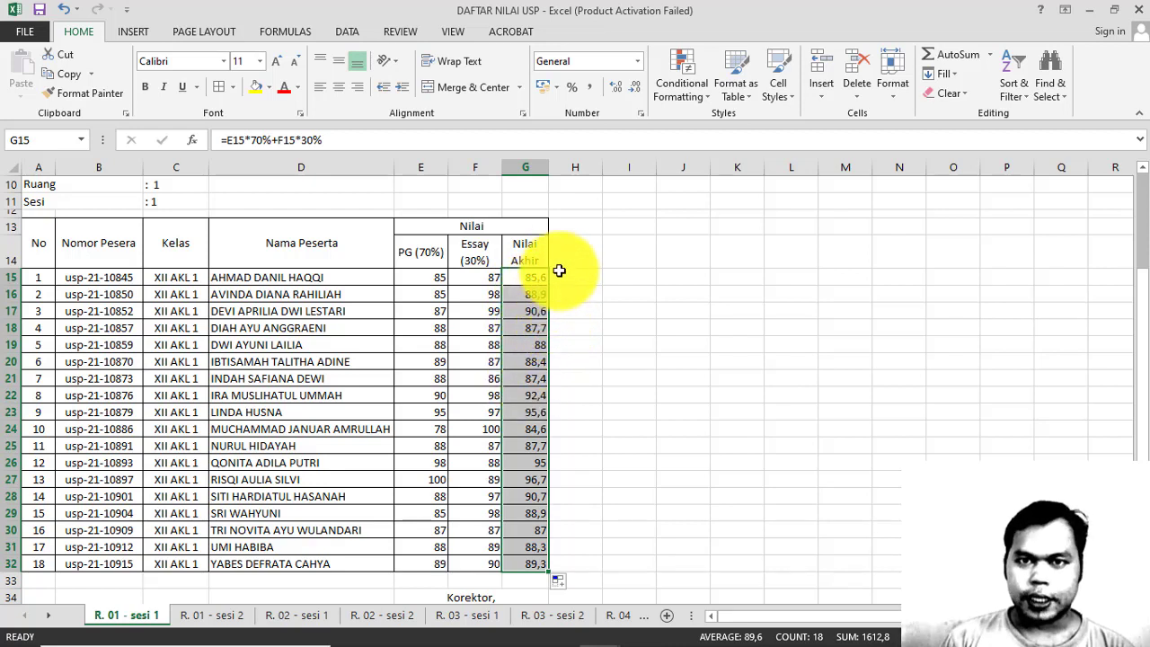
left_click(636, 88)
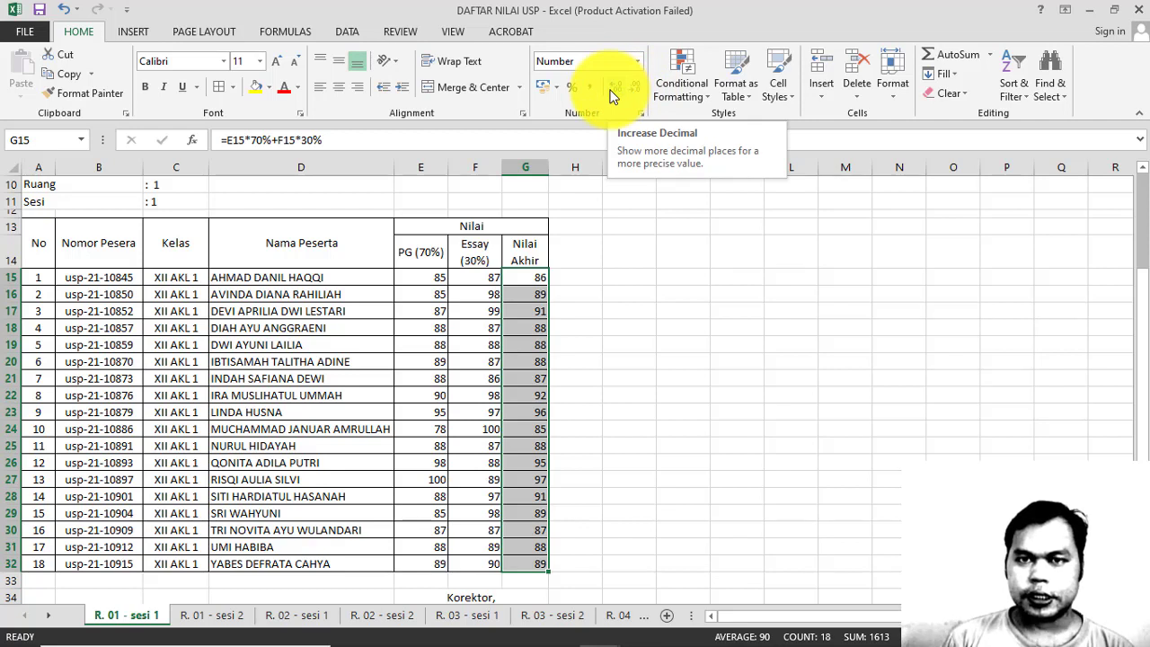
- Adjust G15:G32 from two decimal places down to whole-number Nilai Akhir scores
left_click(611, 95)
left_click(611, 96)
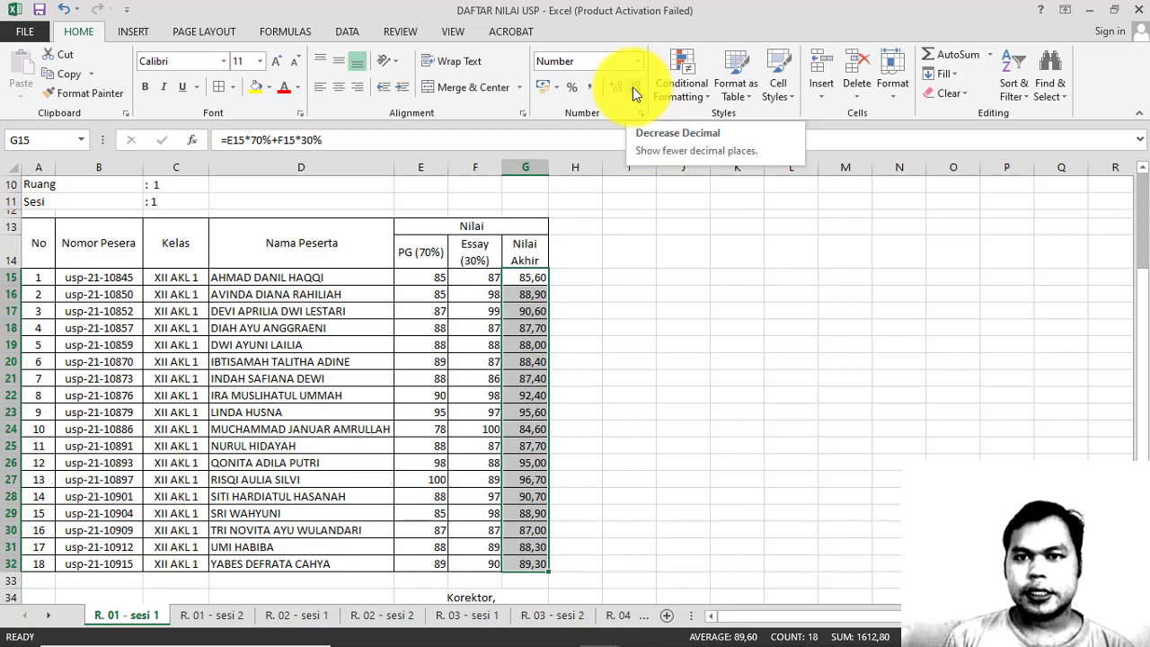
left_click(632, 88)
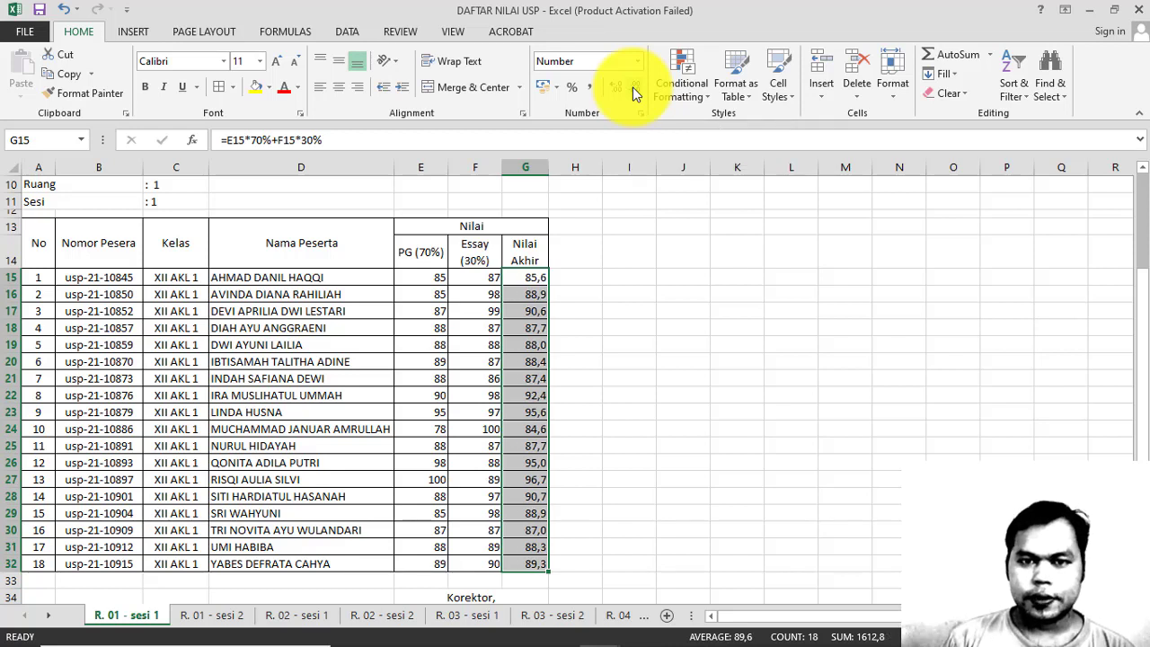
left_click(633, 87)
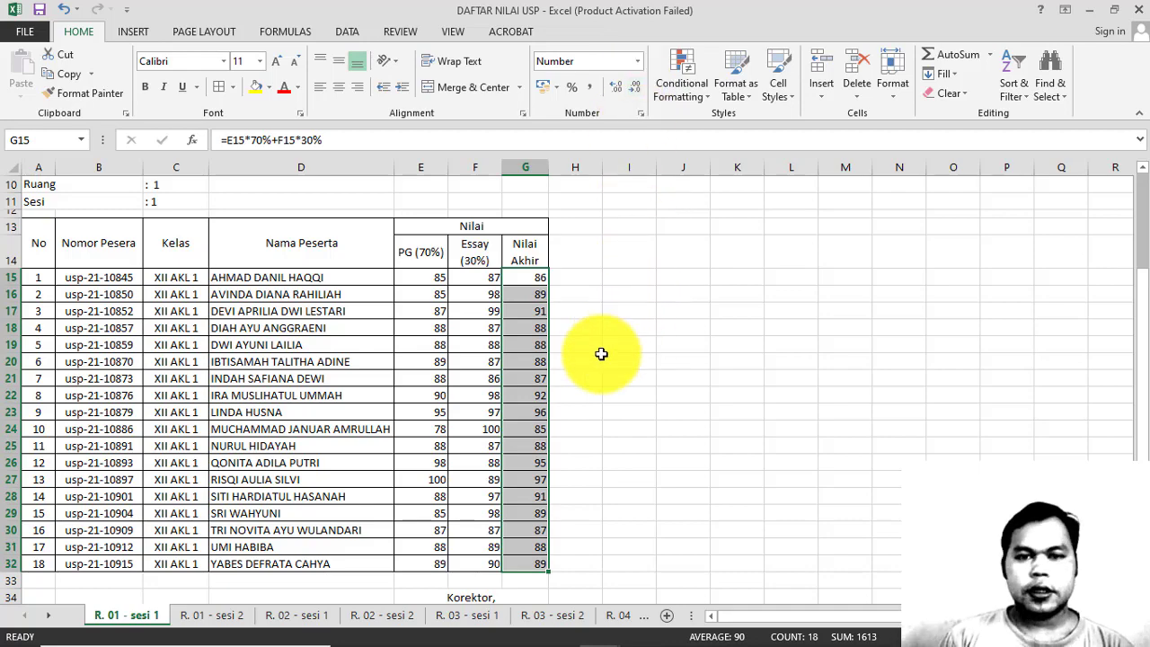
scroll(601, 354, "up", 1)
scroll(601, 354, "up", 1)
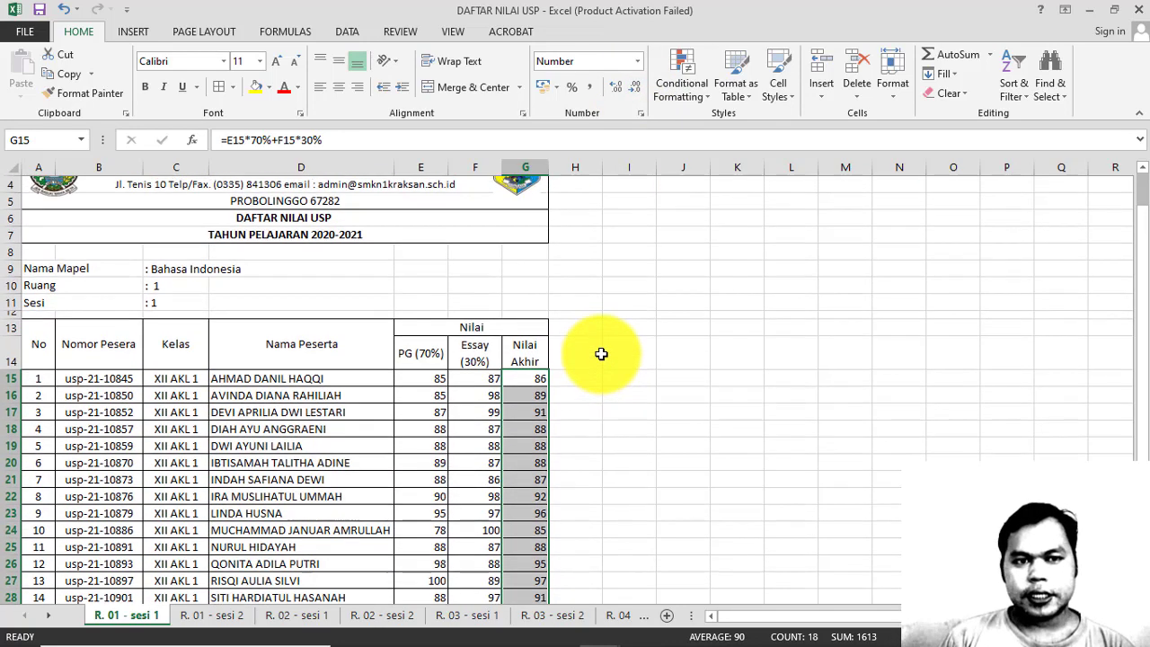
scroll(601, 353, "down", 1)
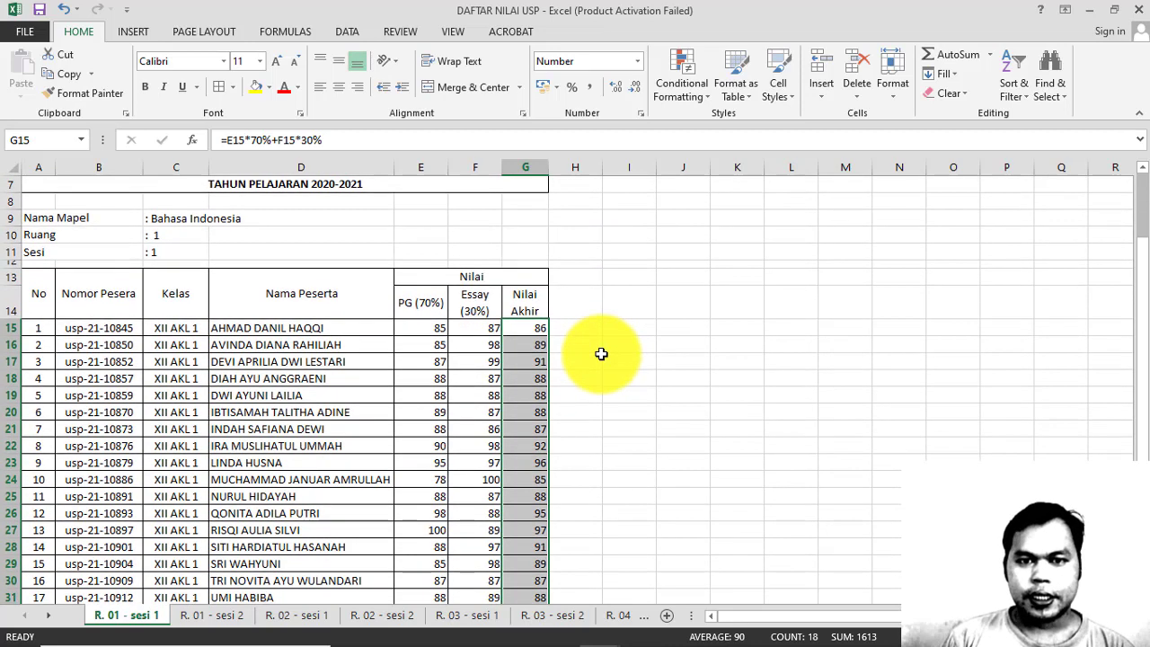
scroll(601, 354, "down", 1)
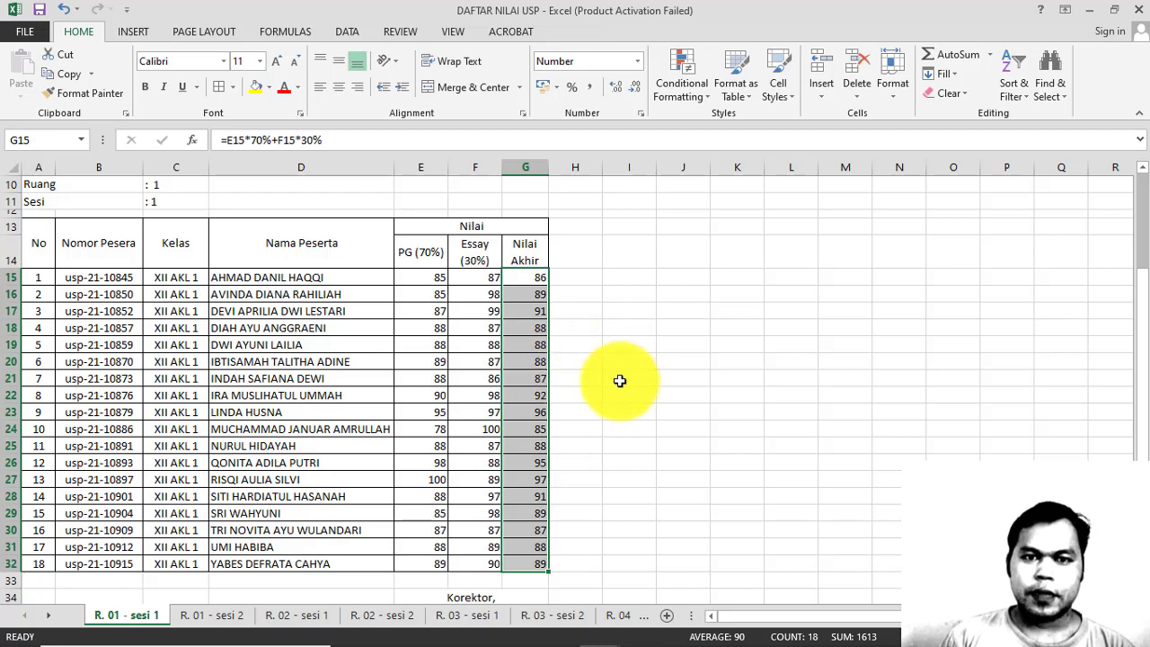
scroll(620, 381, "up", 1)
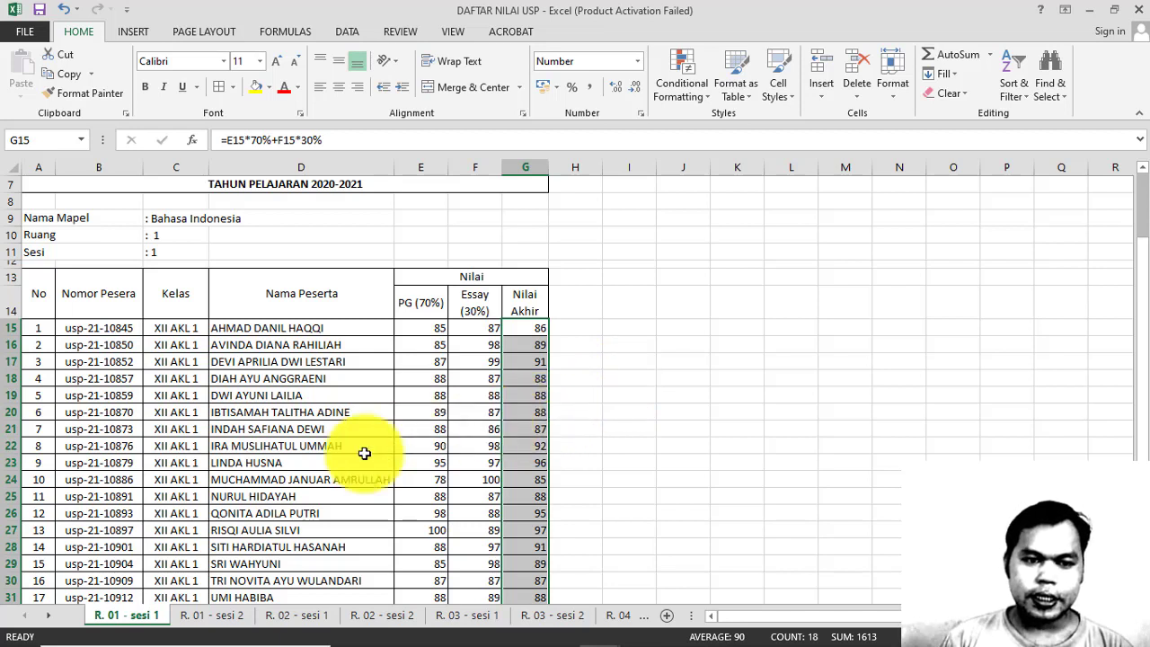
- Copy the PG and Essay scores E15:F32 from the R. 01 - sesi 1 sheet
left_click(214, 618)
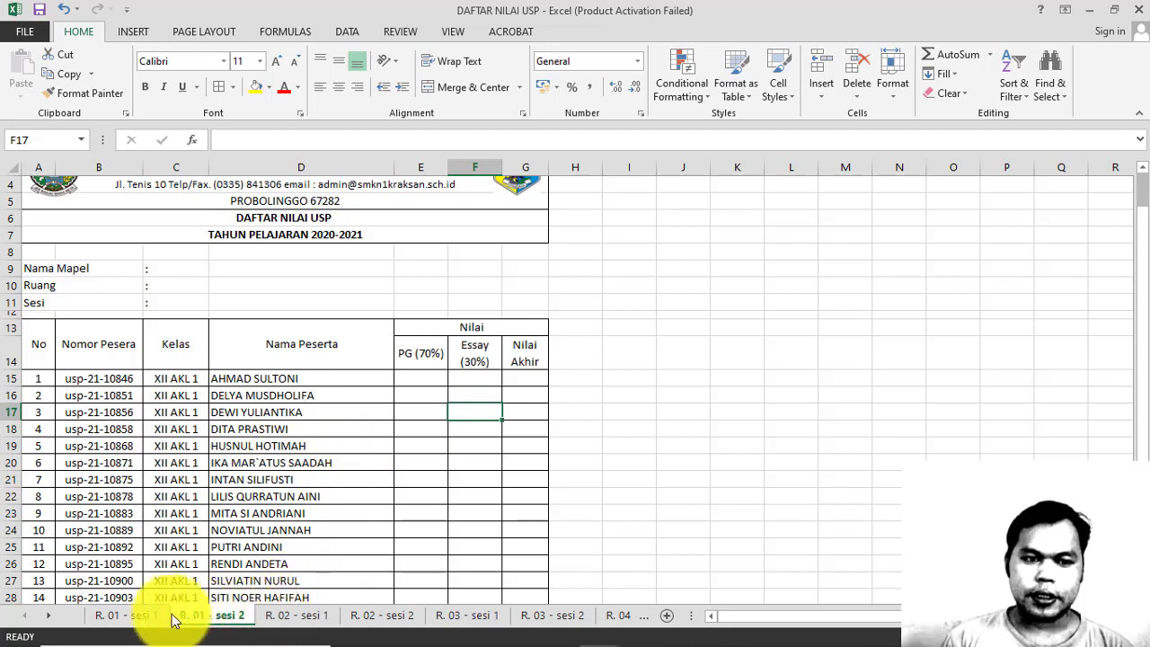
left_click(135, 616)
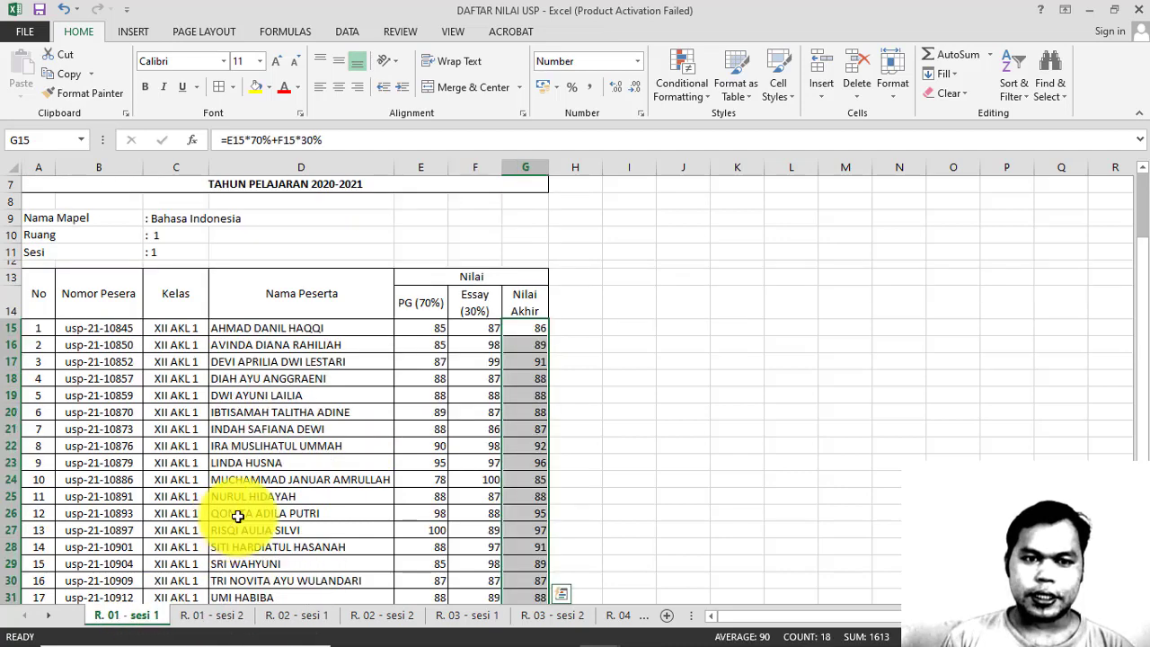
left_click(426, 327)
left_click_drag(425, 327, 475, 562)
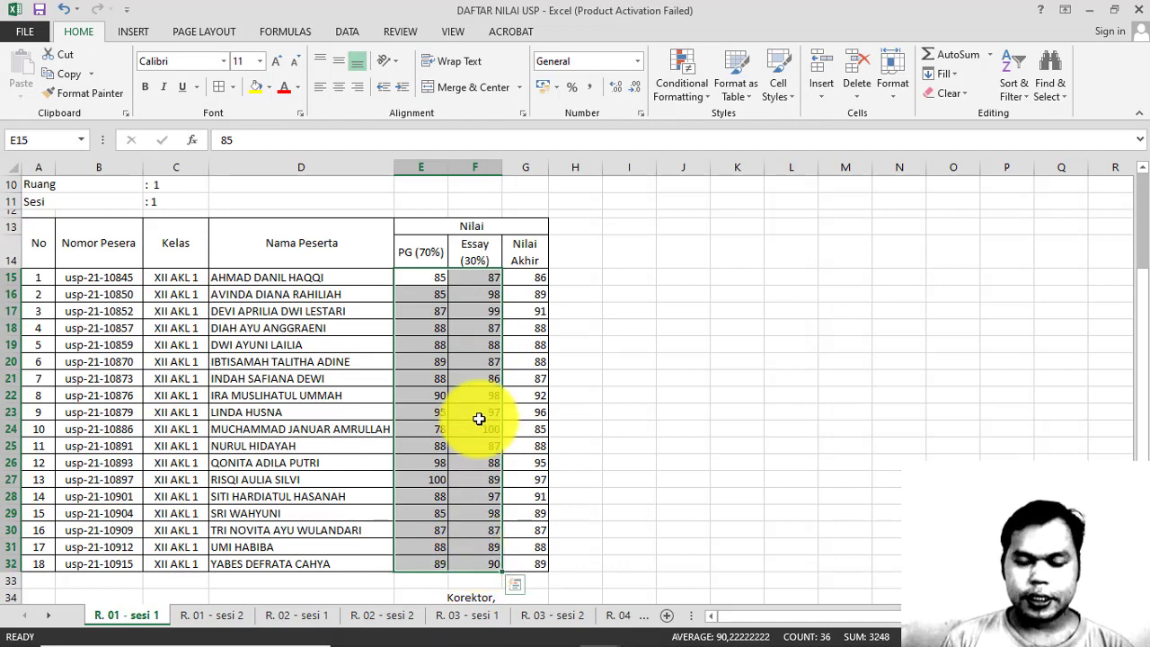
right_click(477, 278)
left_click(517, 314)
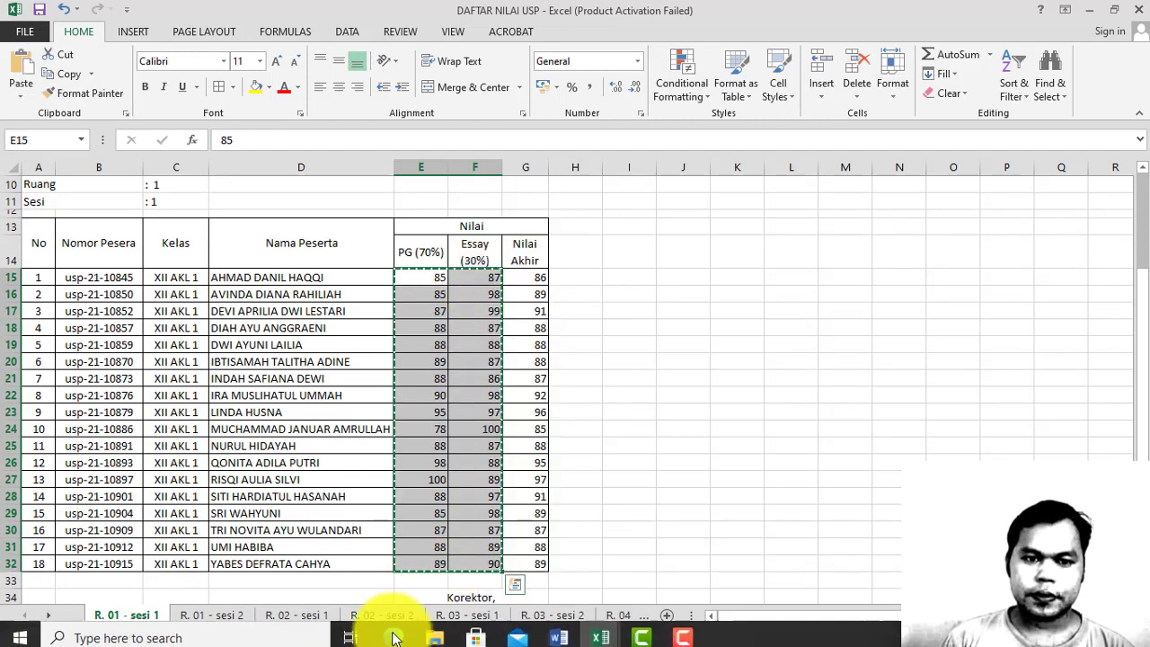
- Paste the scores as values at E15 on R. 01 - sesi 2, removing the extra row 32
left_click(211, 616)
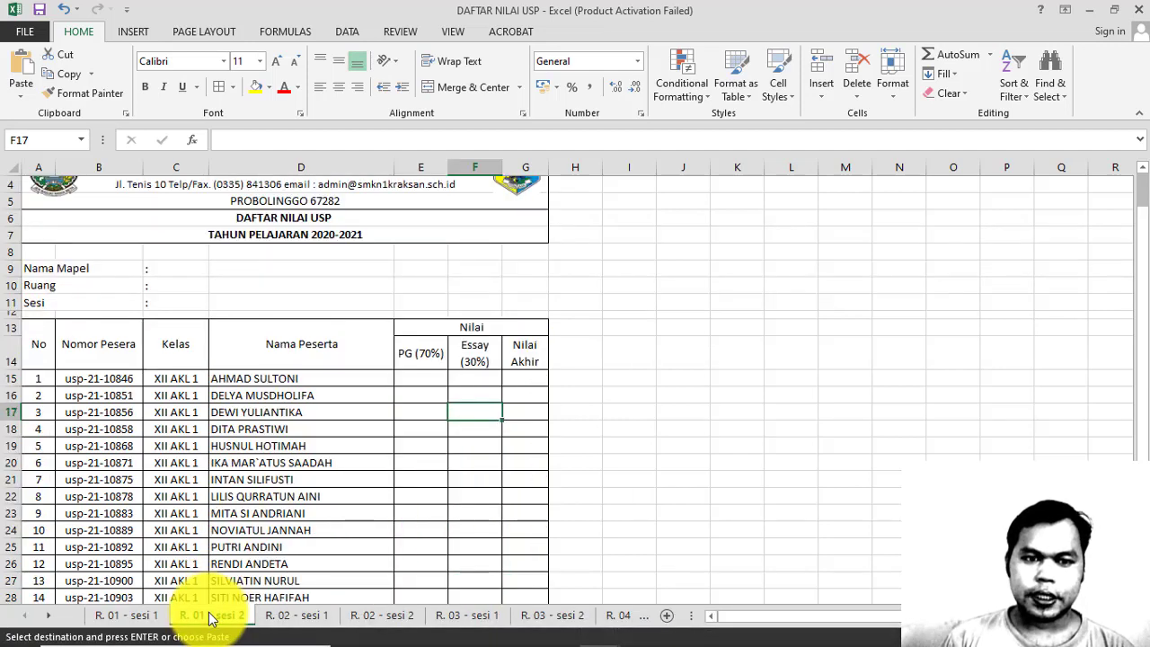
left_click(407, 379)
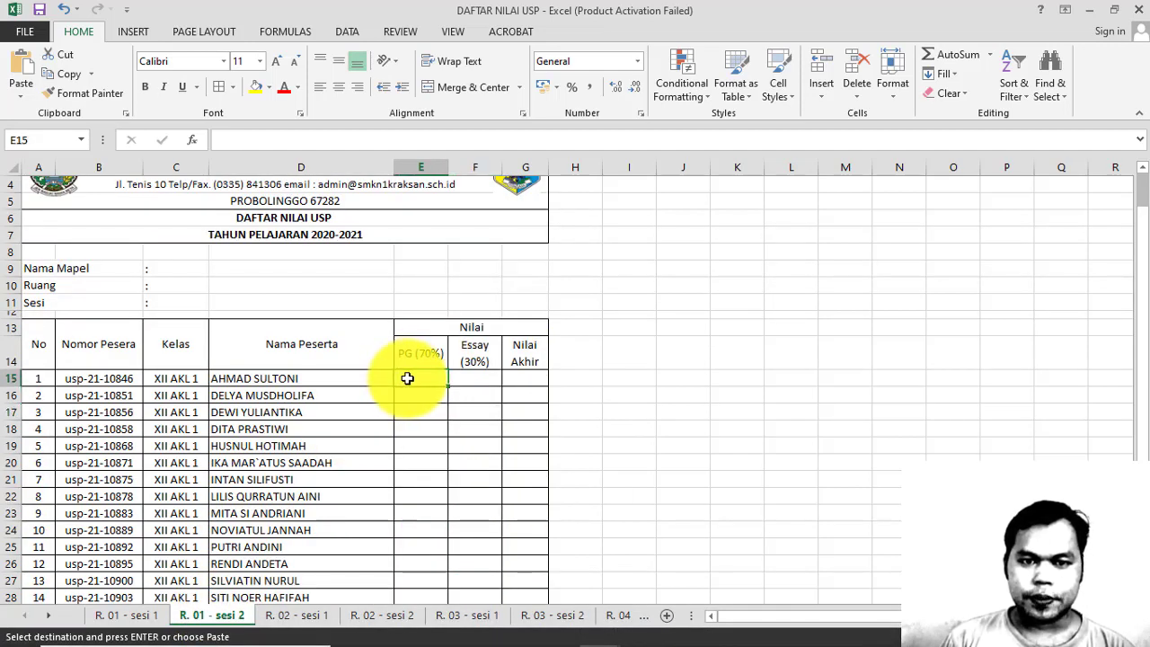
right_click(407, 378)
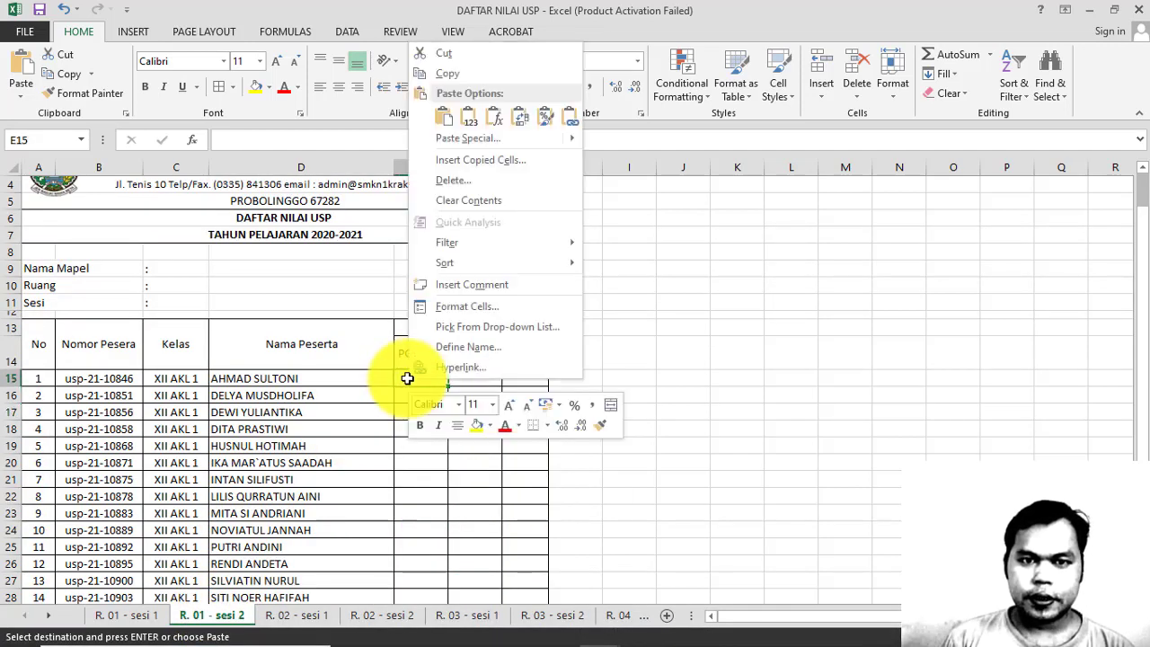
left_click(477, 118)
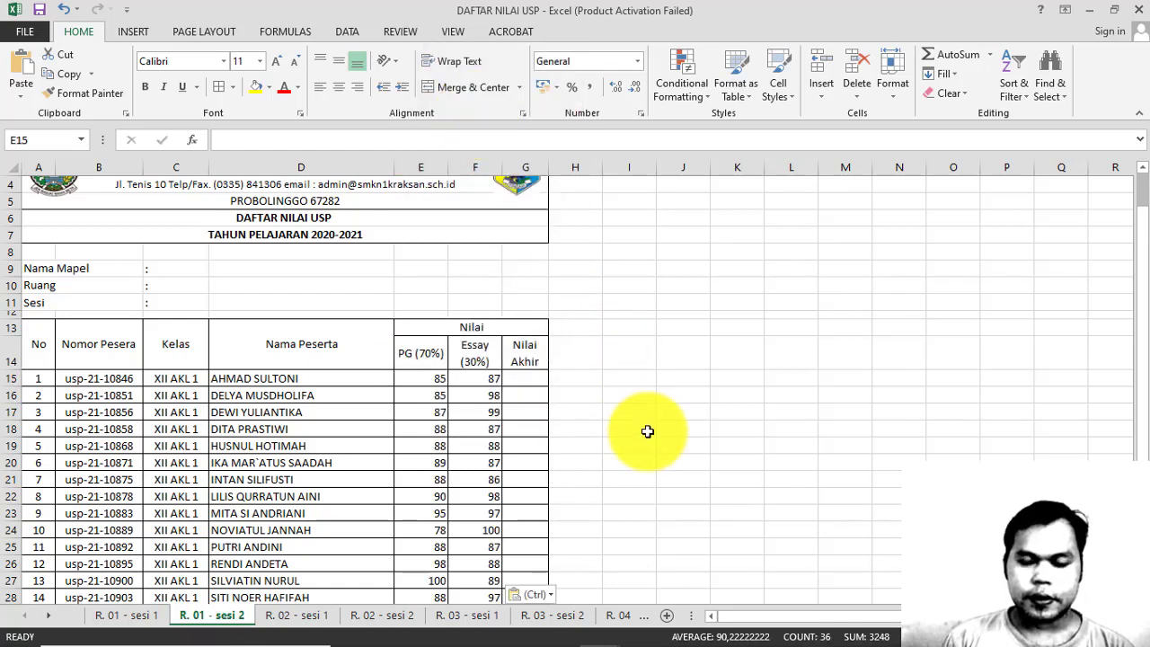
scroll(649, 434, "down", 2)
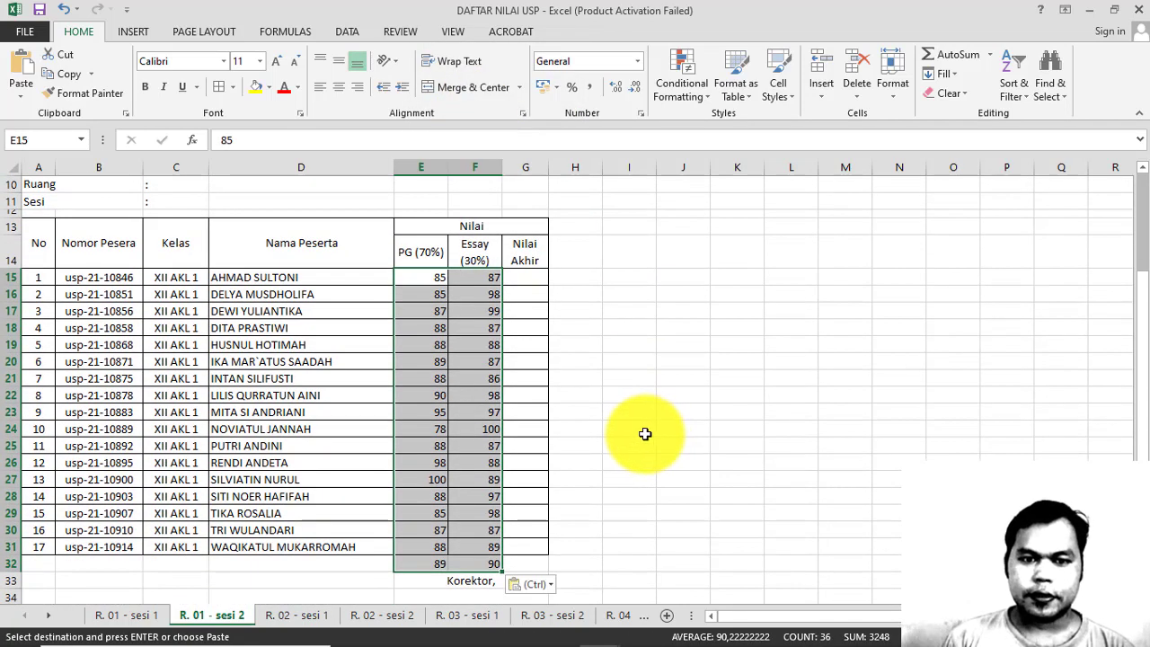
left_click(130, 618)
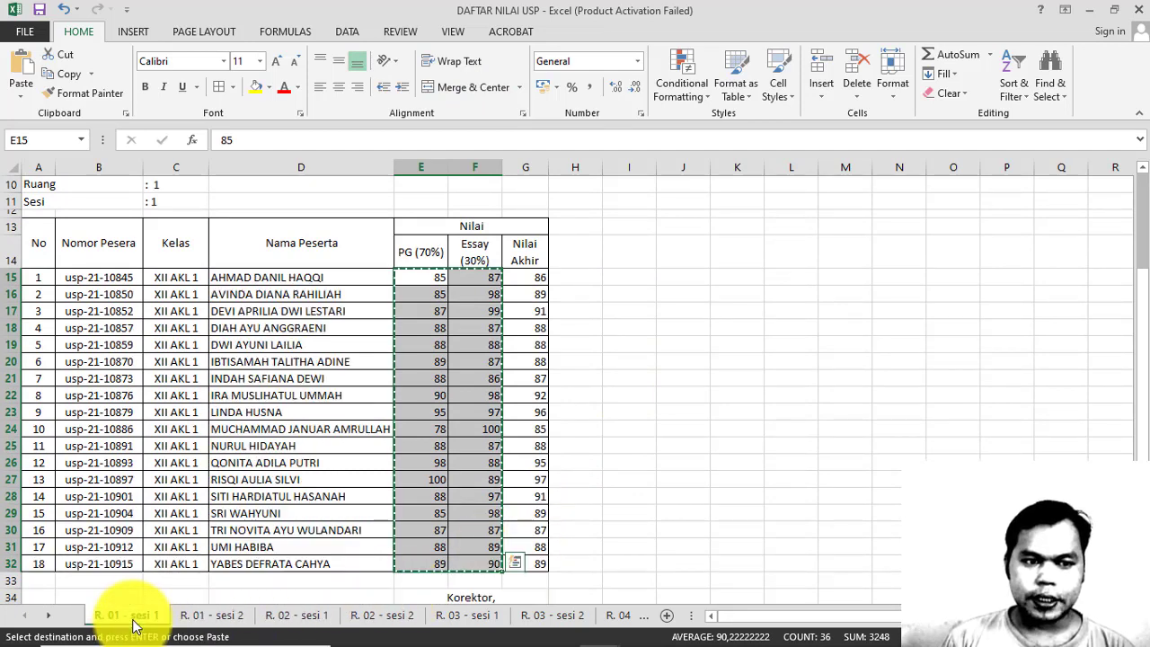
left_click(198, 618)
left_click_drag(399, 564, 487, 565)
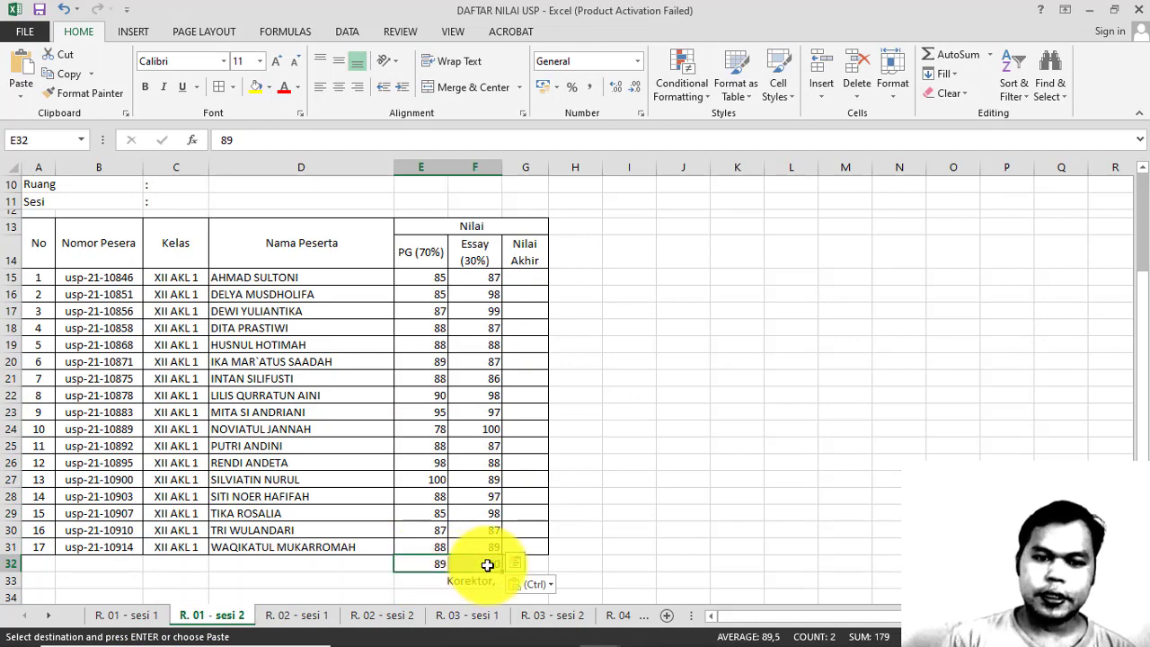
key("ctrl+z")
left_click(737, 395)
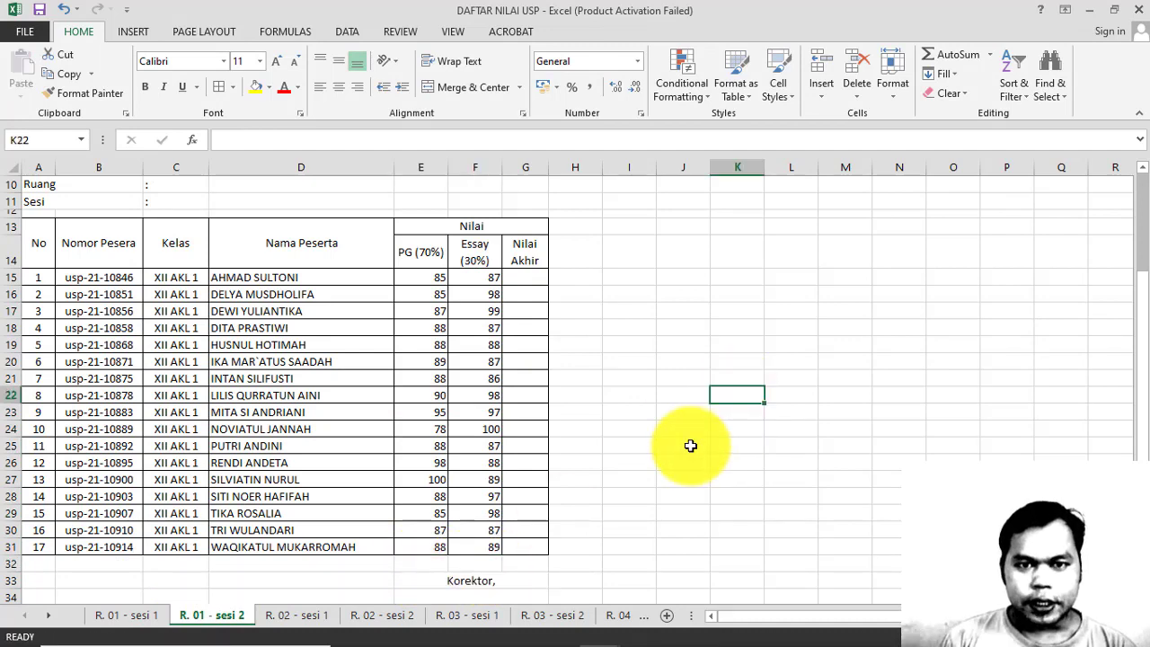
- Insert an entire new row at row 14, above the PG (70%), Essay (30%) and Nilai Akhir headings
scroll(690, 445, "up", 1)
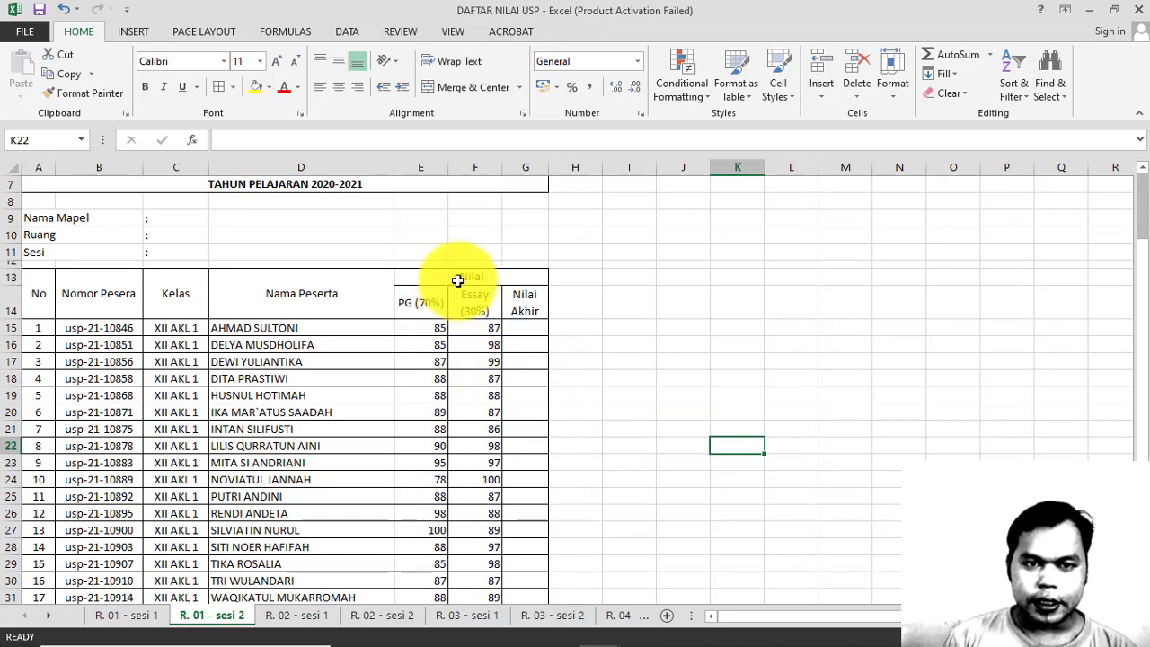
left_click(422, 306)
left_click(485, 307)
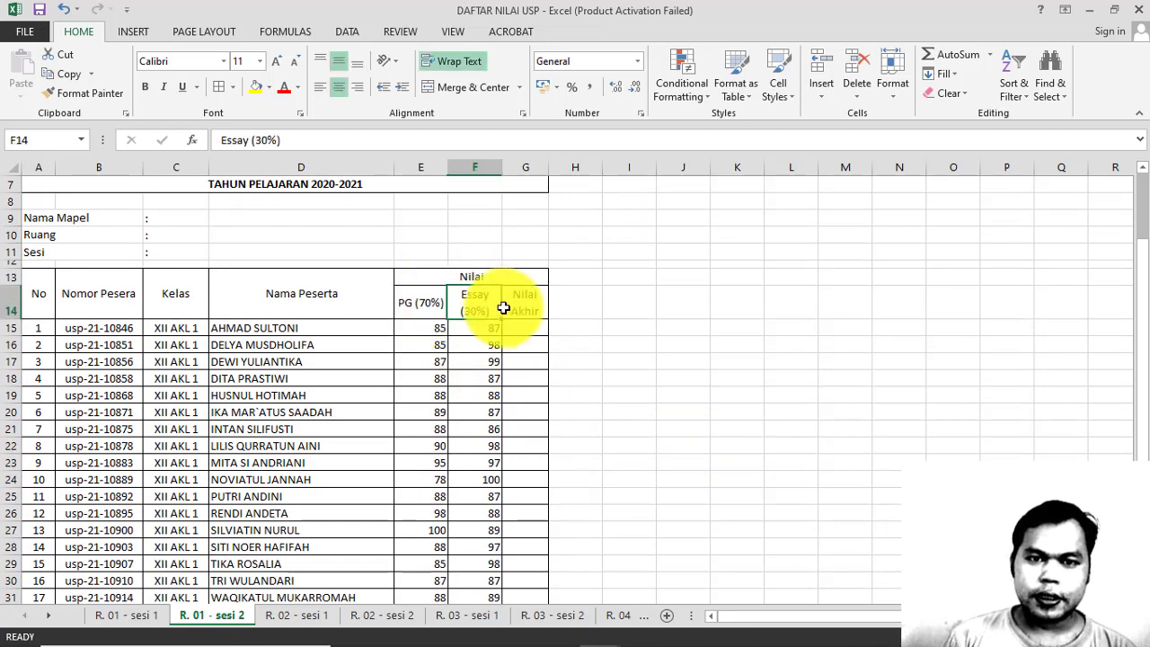
left_click(524, 302)
left_click(424, 306)
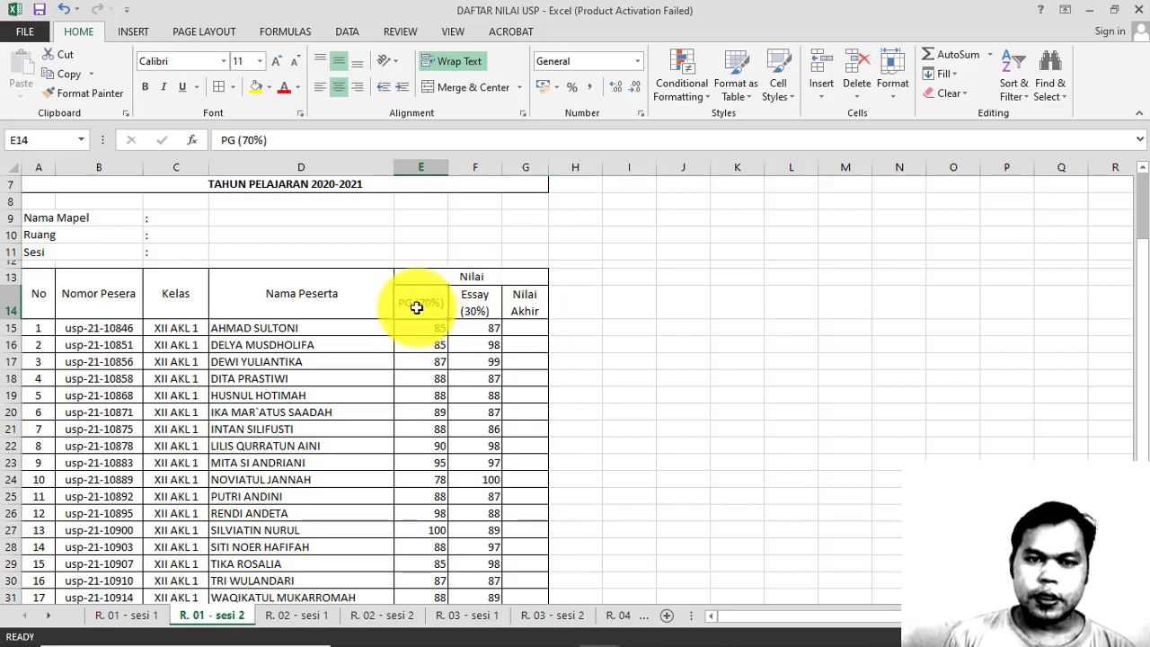
right_click(417, 307)
key("Escape")
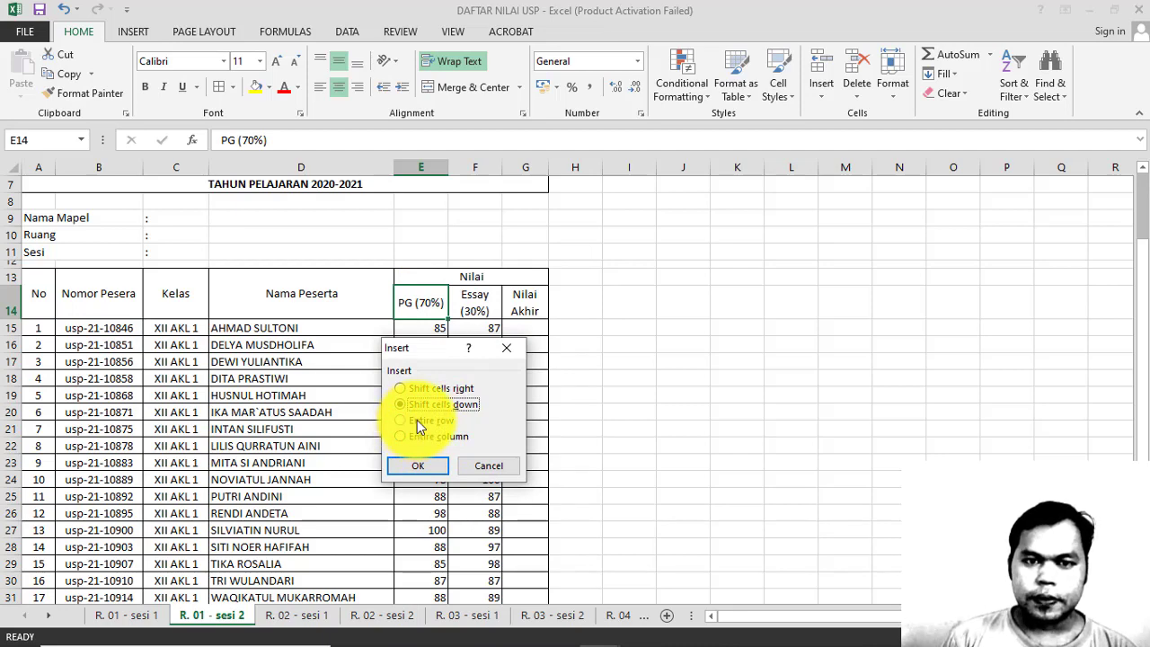
left_click(417, 420)
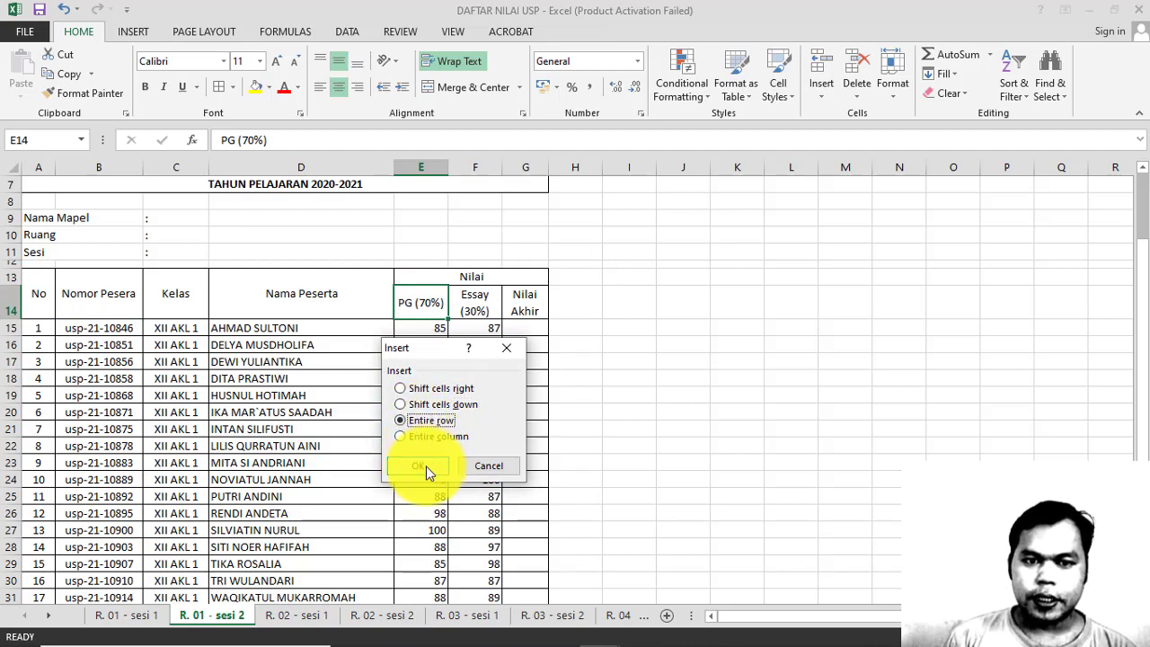
left_click(426, 465)
- Unmerge the Nilai heading in the score header
left_click(571, 323)
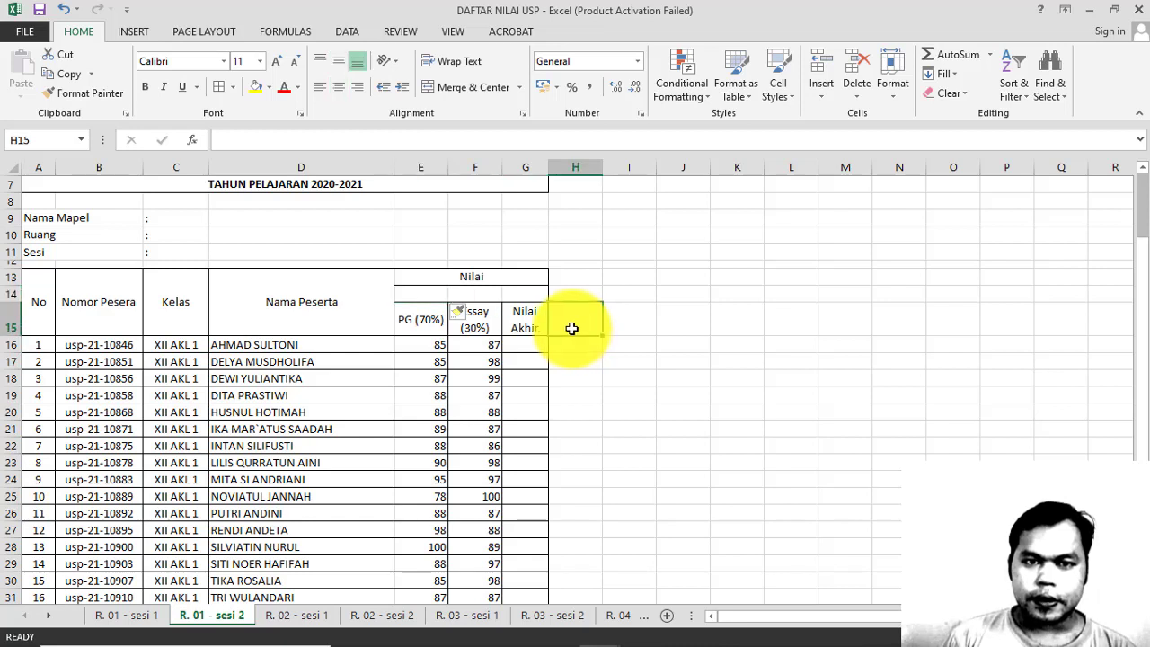
left_click(470, 292)
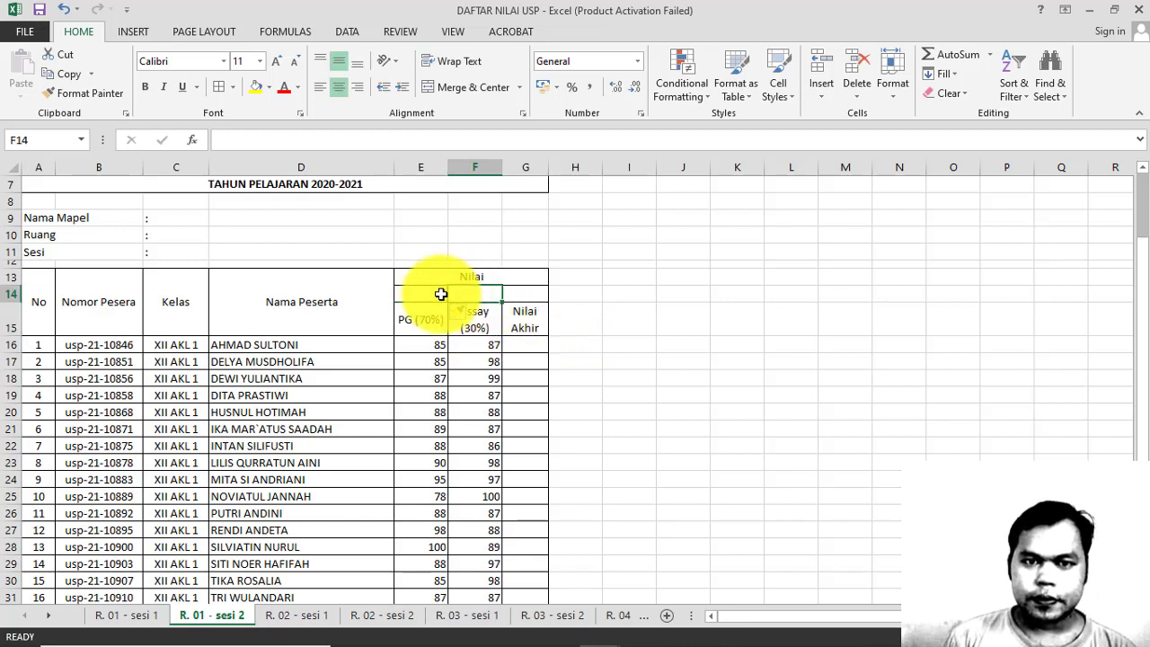
left_click(438, 294)
left_click(521, 318)
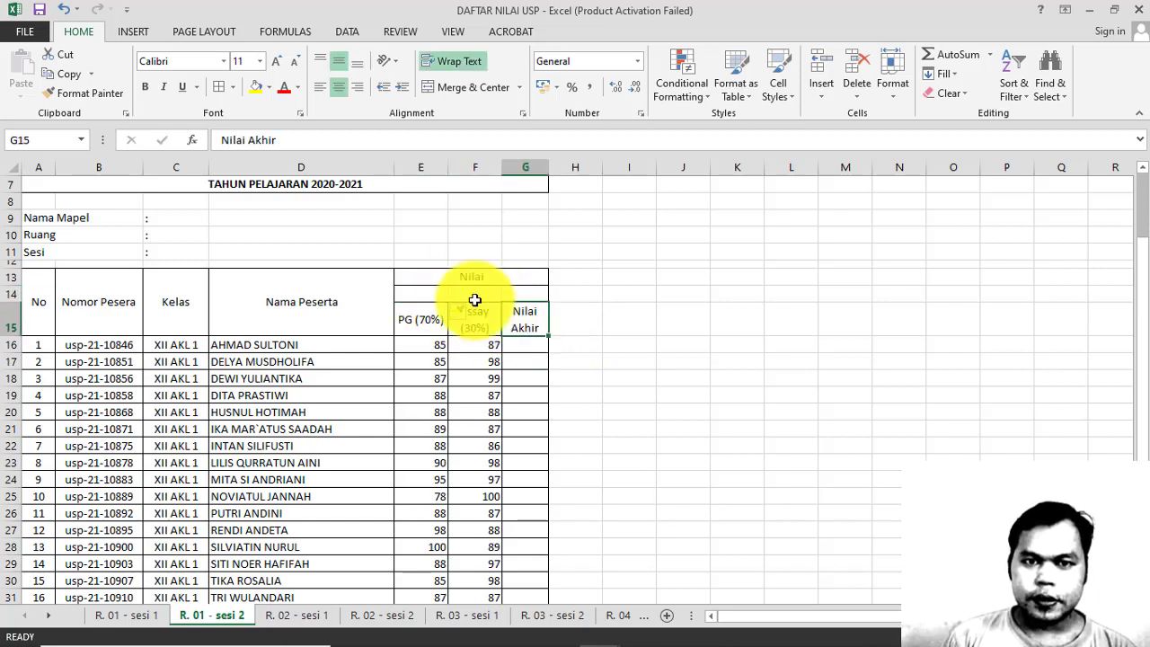
left_click(442, 277)
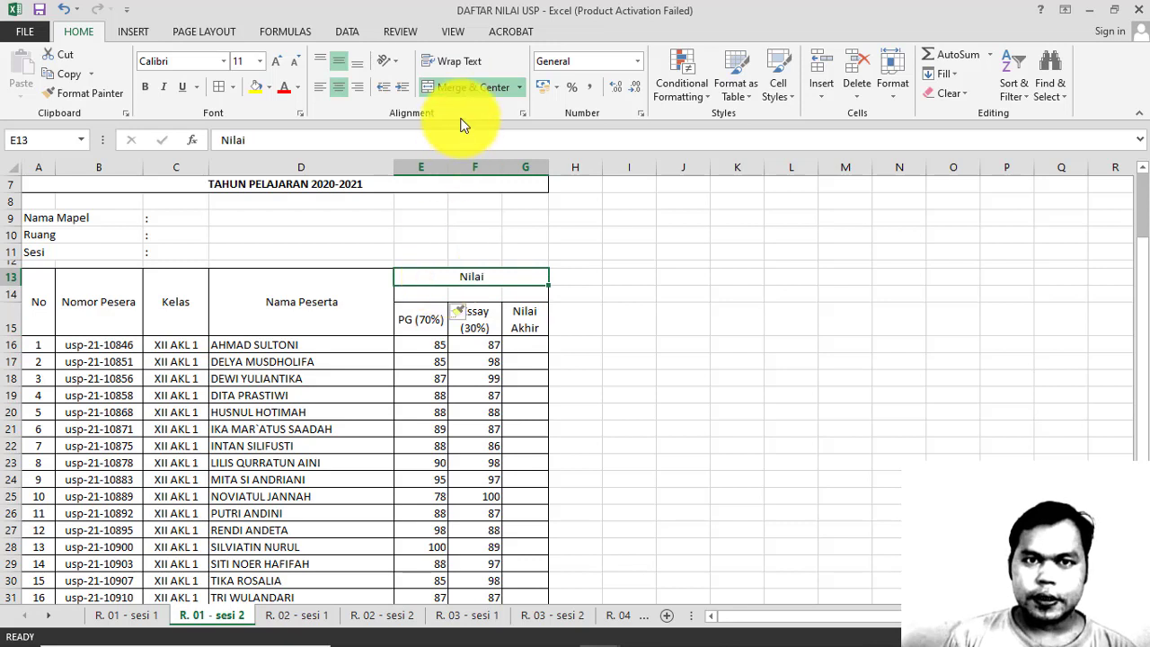
left_click(463, 88)
- Apply All Borders to every cell of the header block E13:G15
left_click(610, 286)
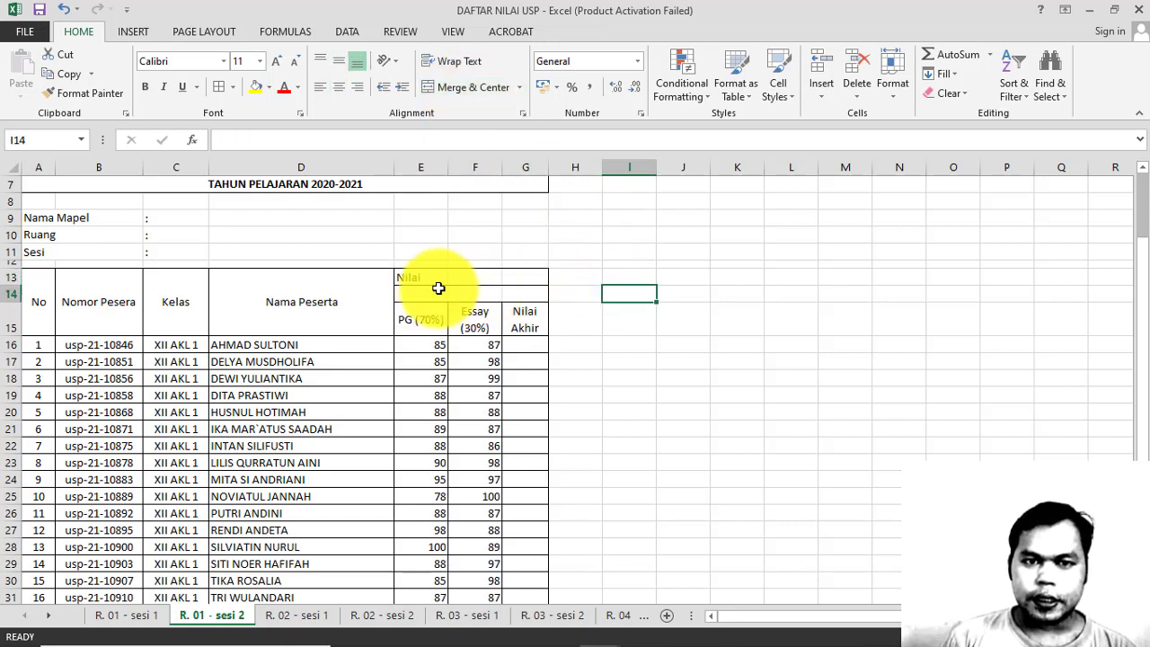
left_click_drag(411, 277, 512, 315)
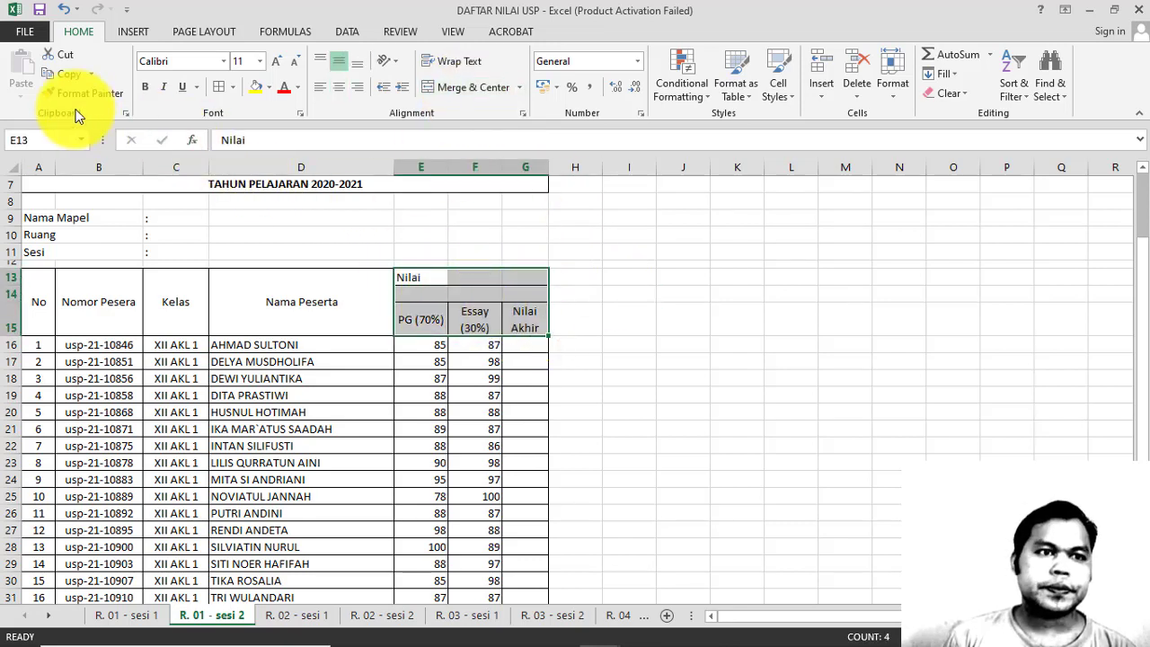
left_click(232, 87)
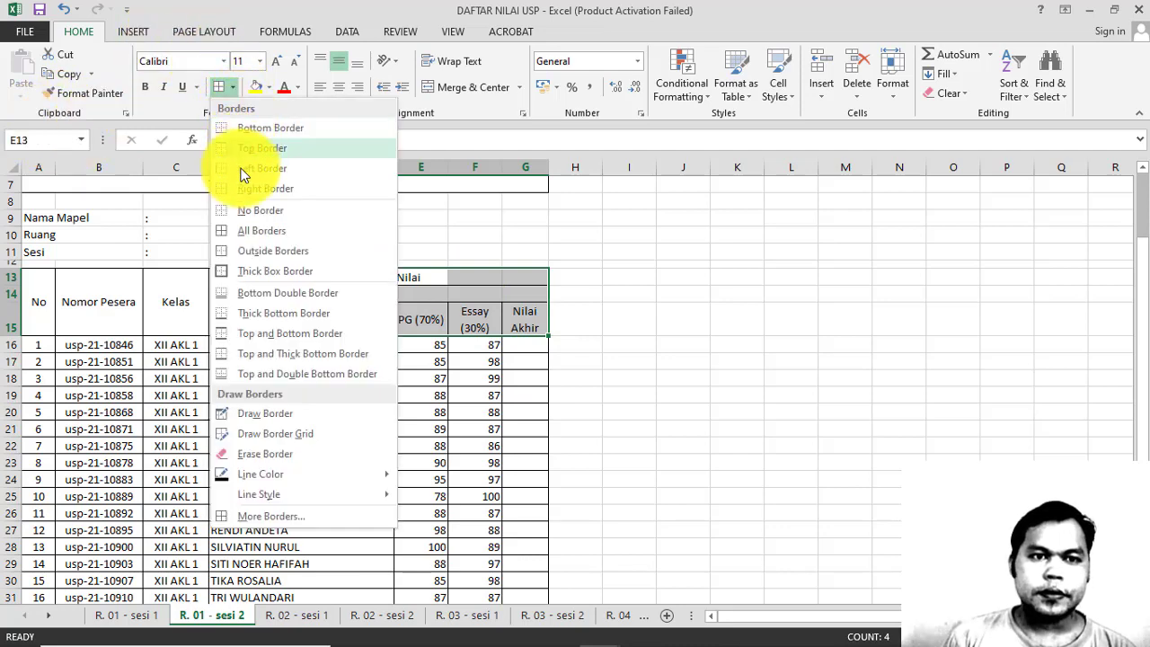
left_click(263, 231)
left_click(626, 314)
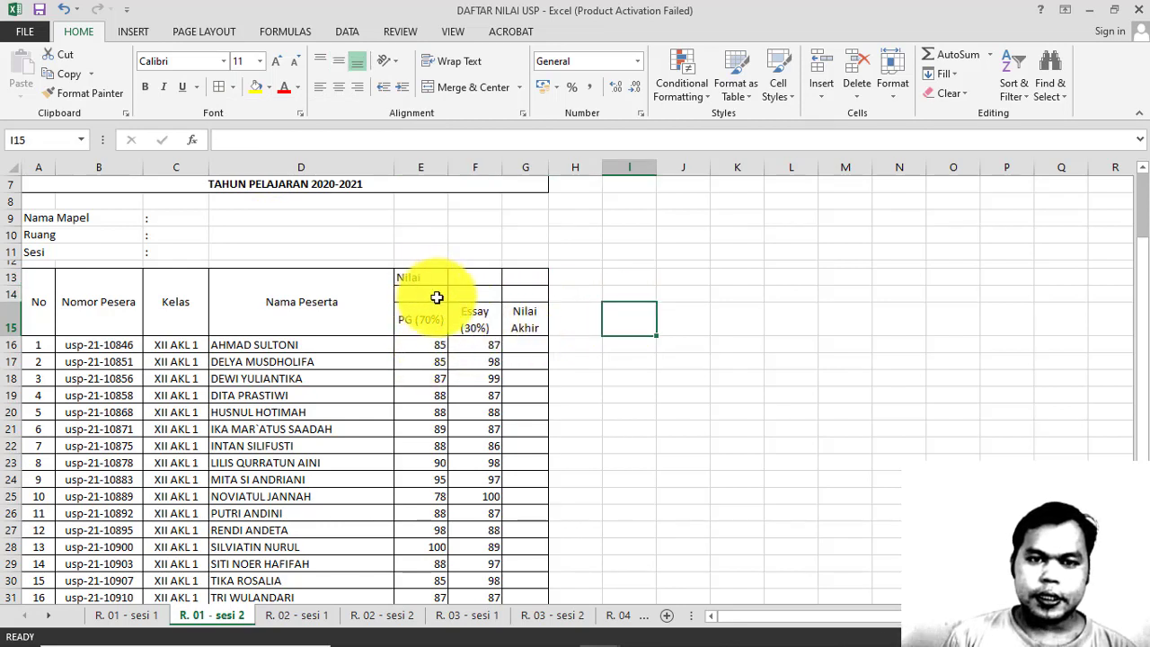
left_click(421, 319)
left_click(422, 298)
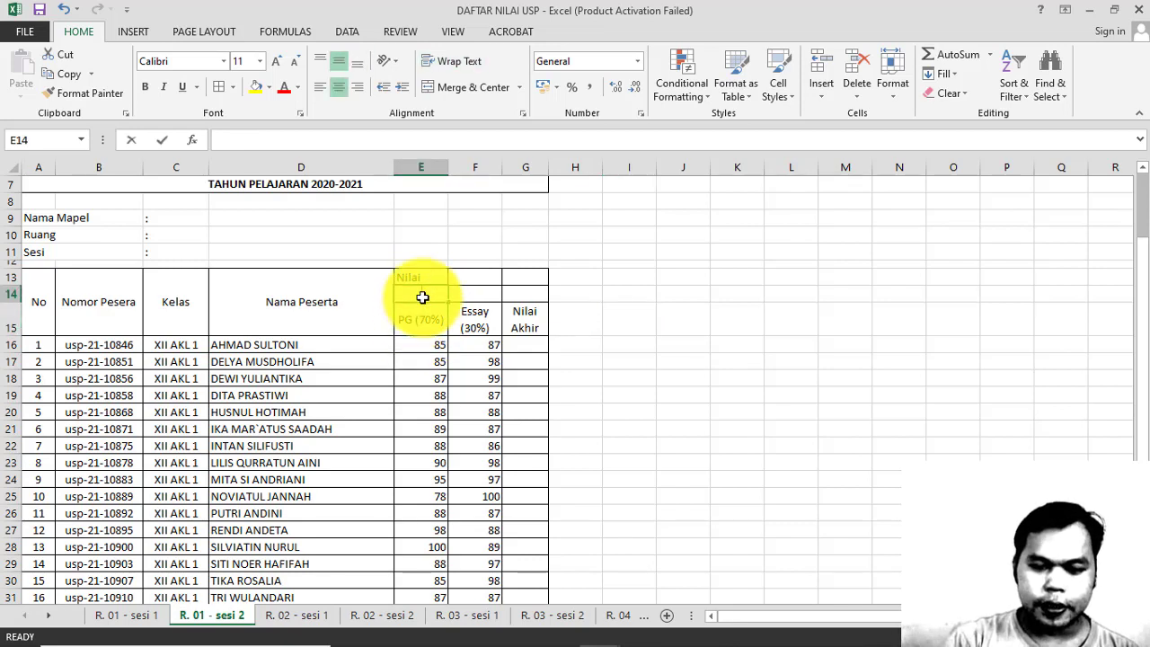
- Label E14 as PG and F14 as Essay, without the weights
type("PG (70%)")
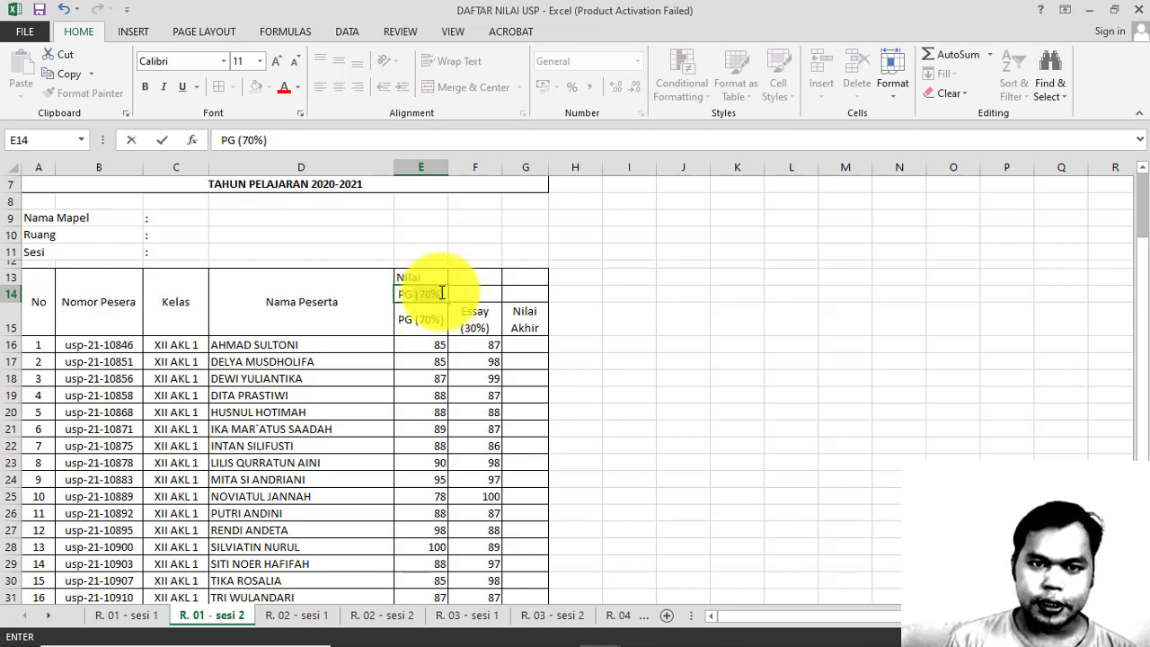
key("BackSpace")
key("BackSpace")
key("BackSpace")
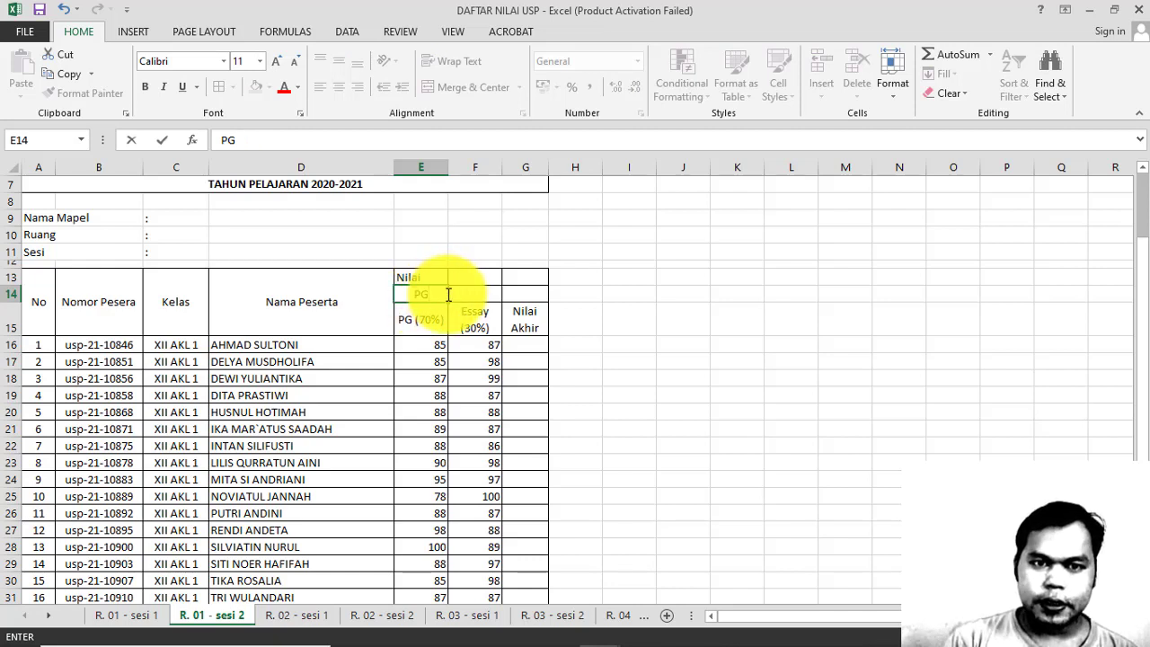
left_click(475, 293)
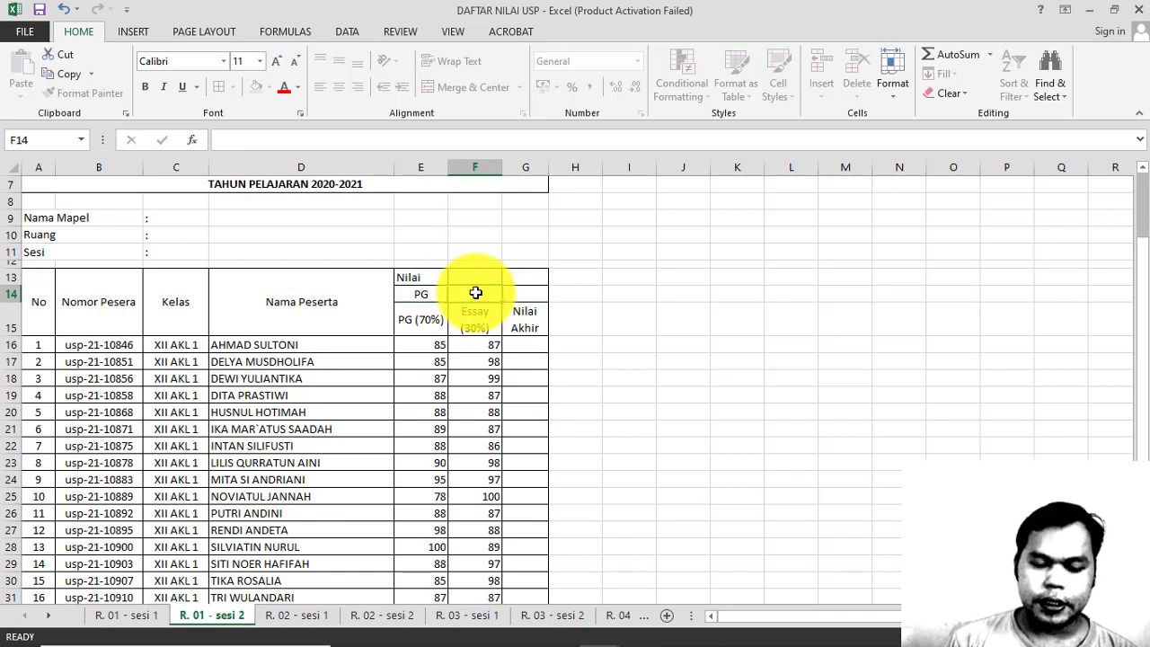
type("Essay (30%")
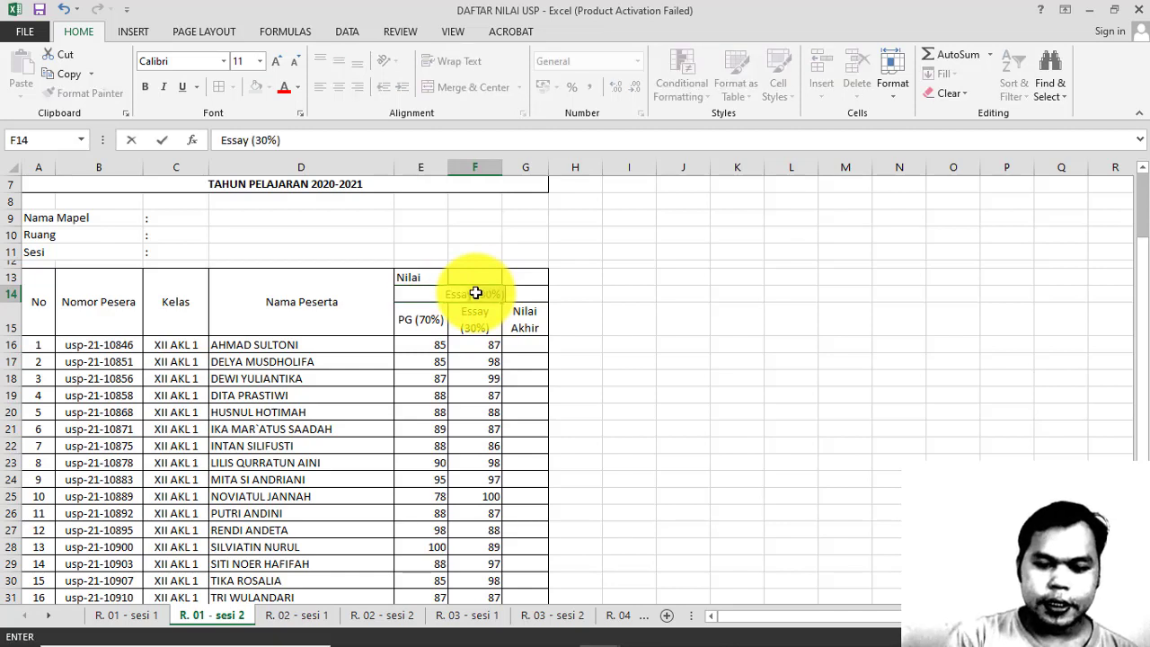
left_click(576, 318)
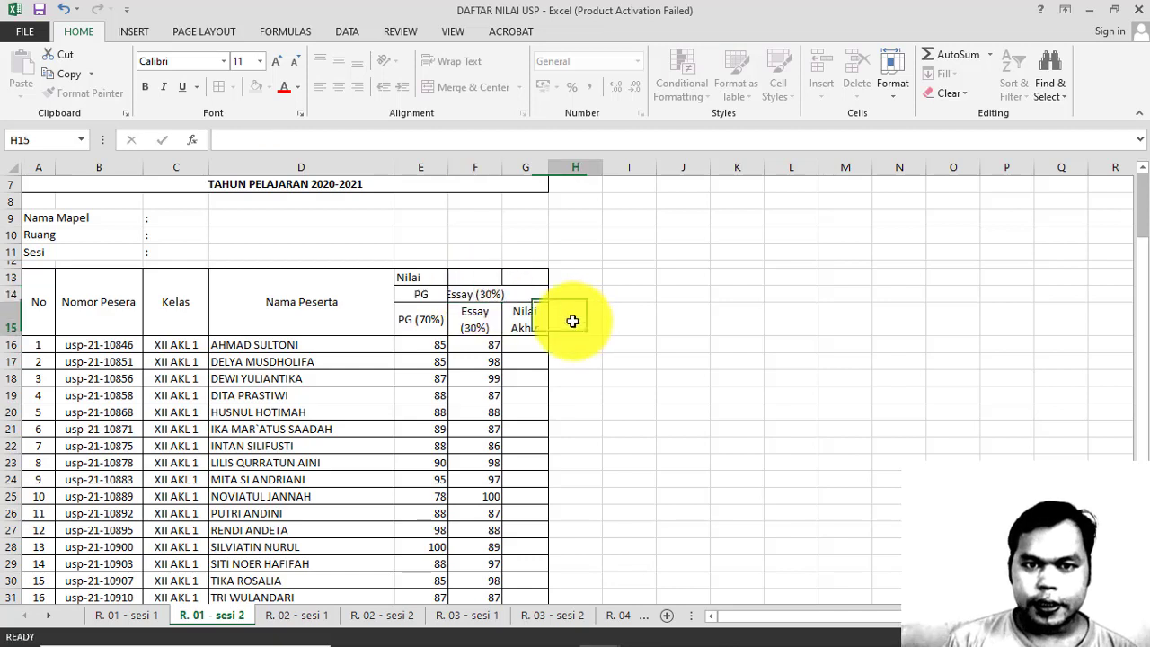
left_click(493, 296)
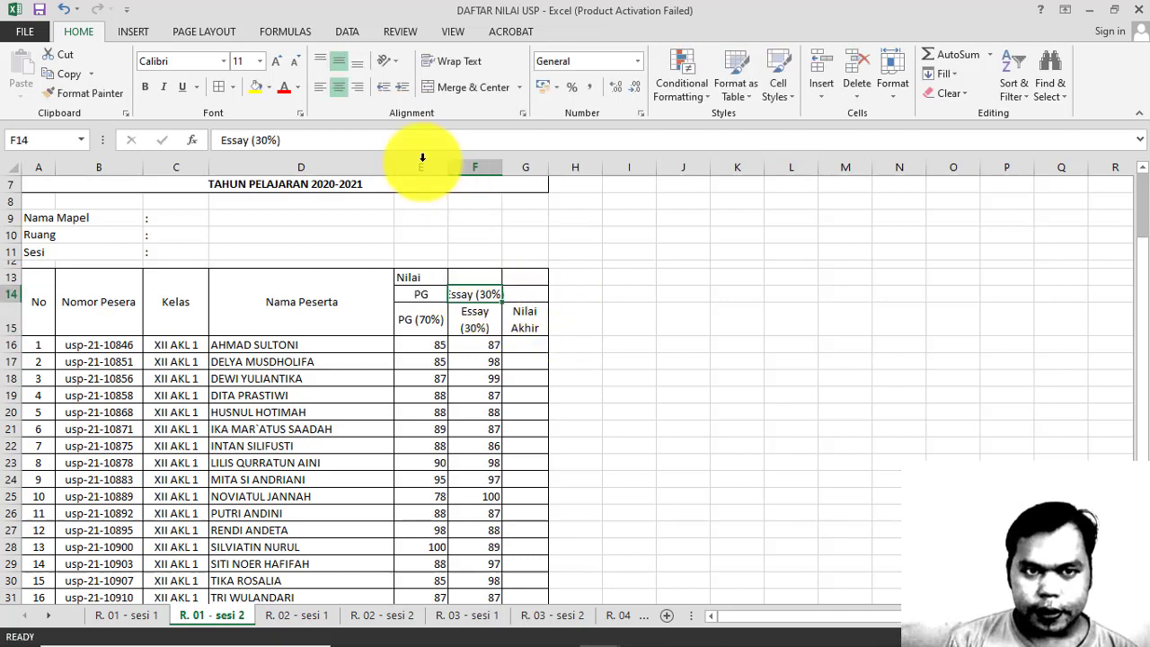
left_click(317, 138)
key("BackSpace")
key("BackSpace")
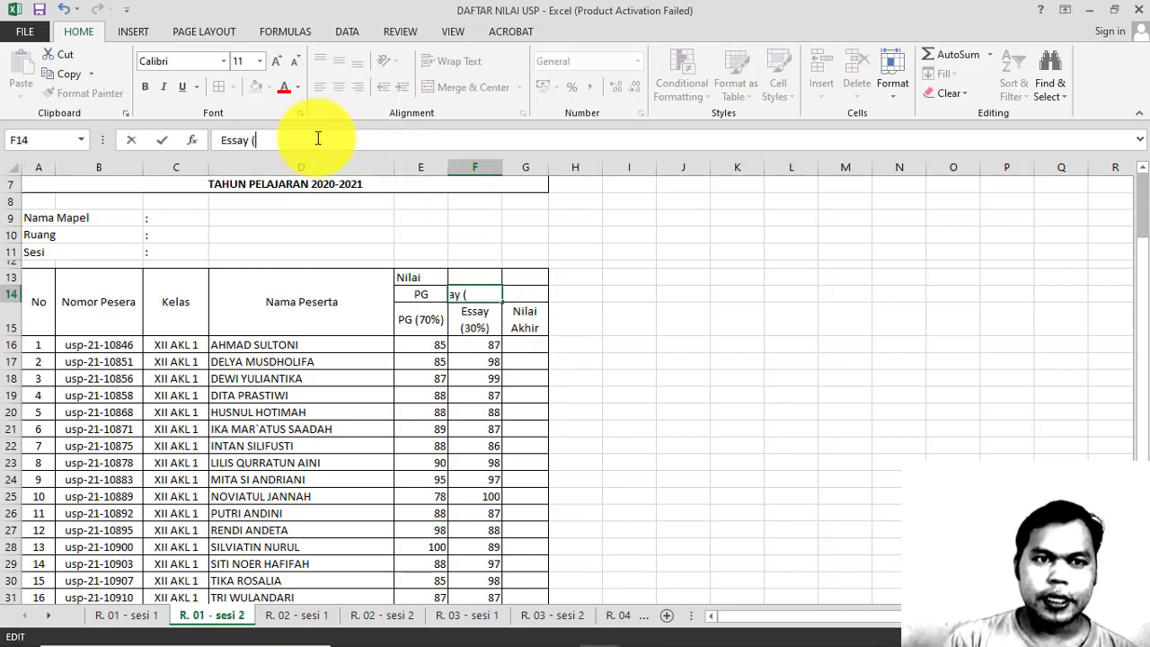
left_click(536, 312)
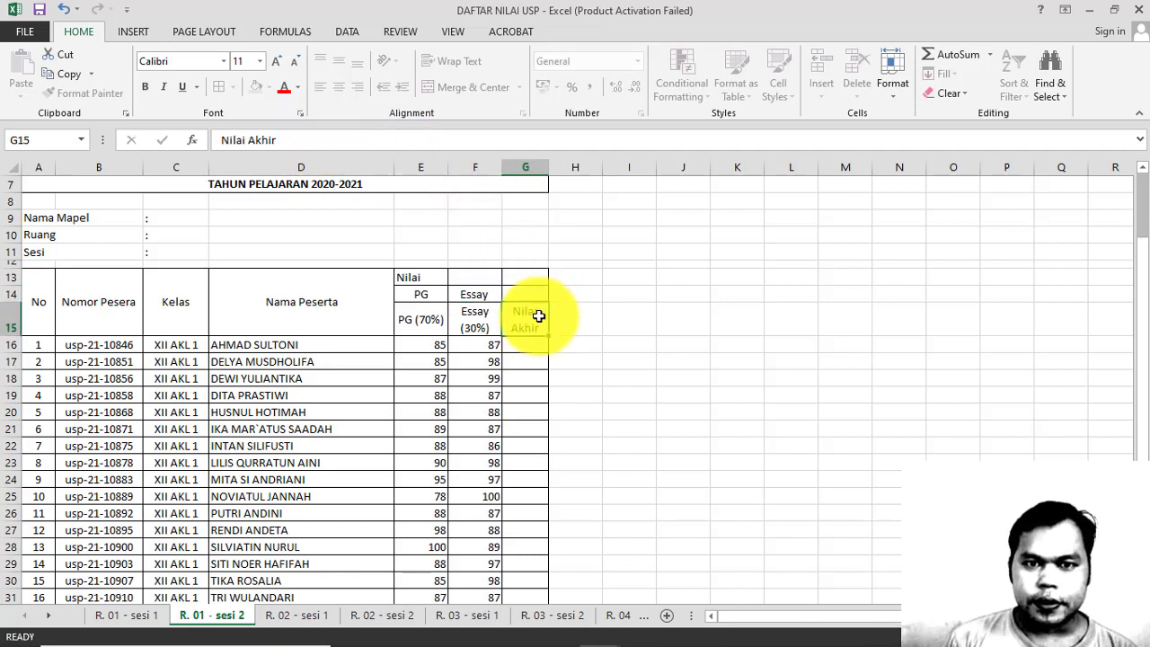
- Replace row 15's headings with the weights 70% in E15 and 30% in F15
left_click(421, 325)
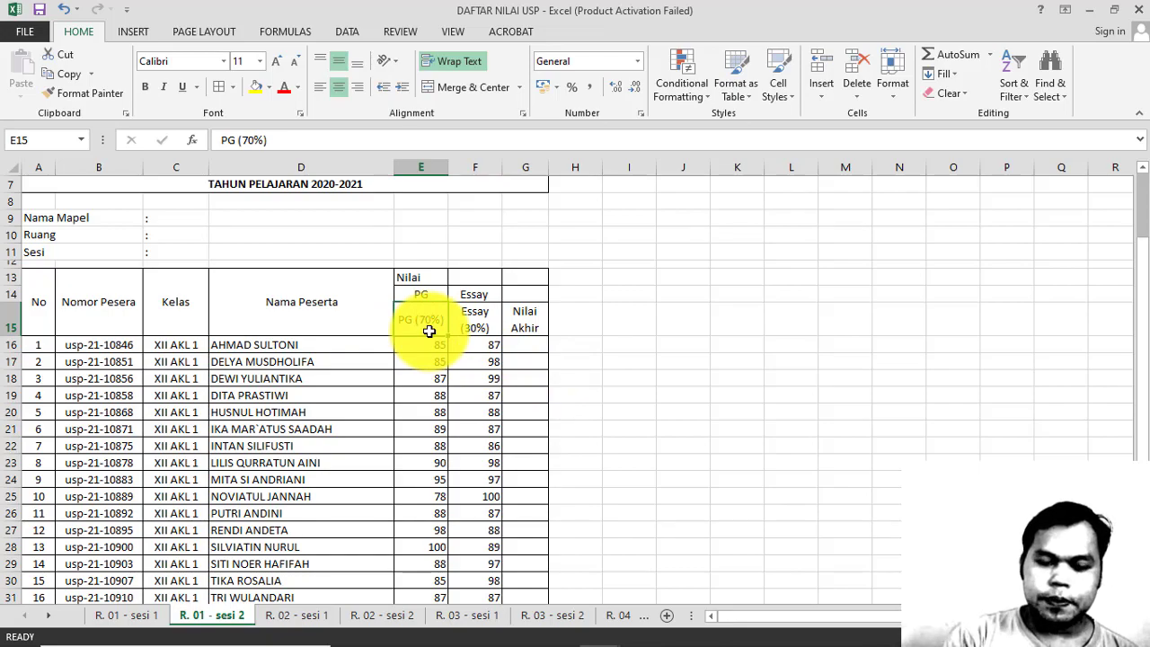
type("70")
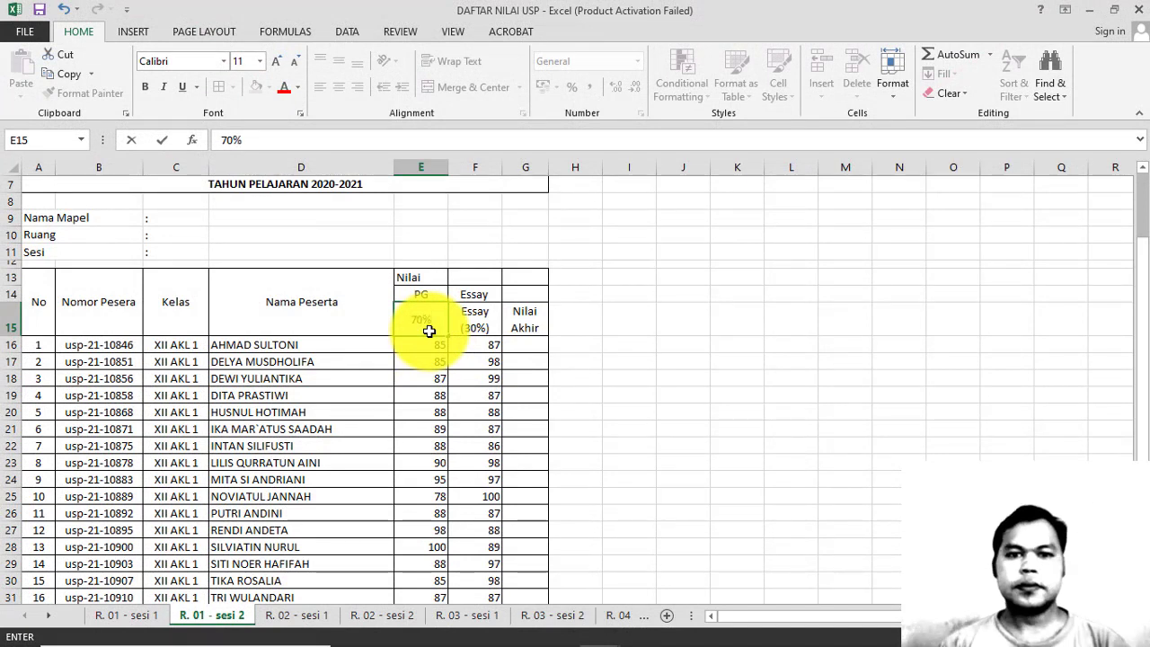
type("%")
left_click(493, 311)
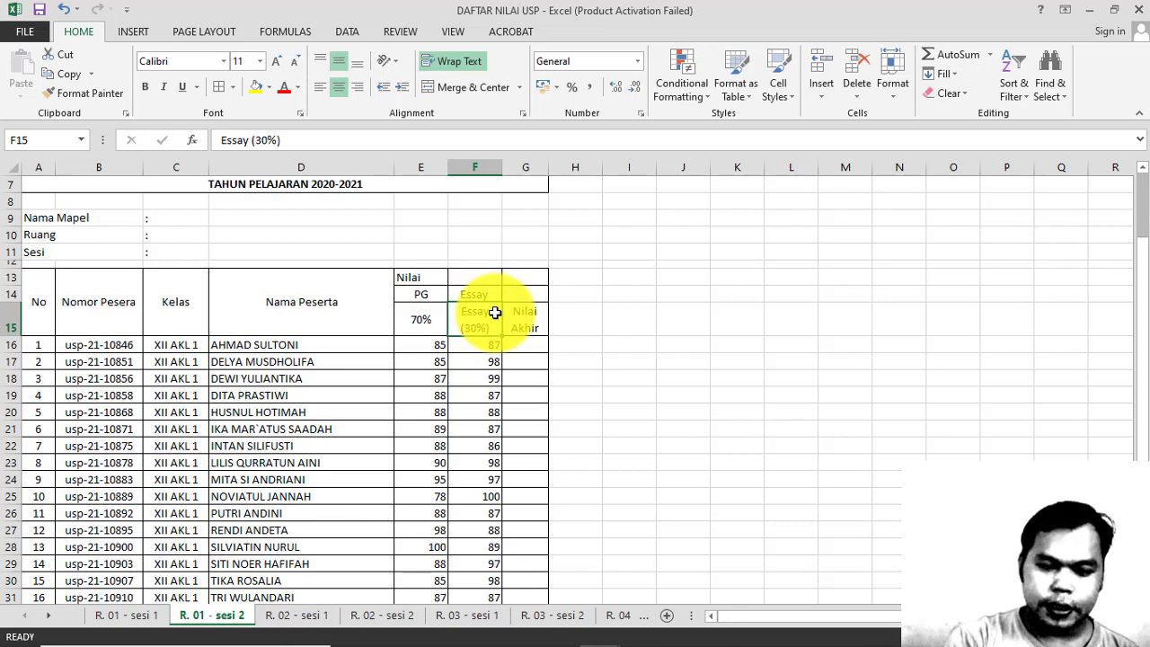
type("30")
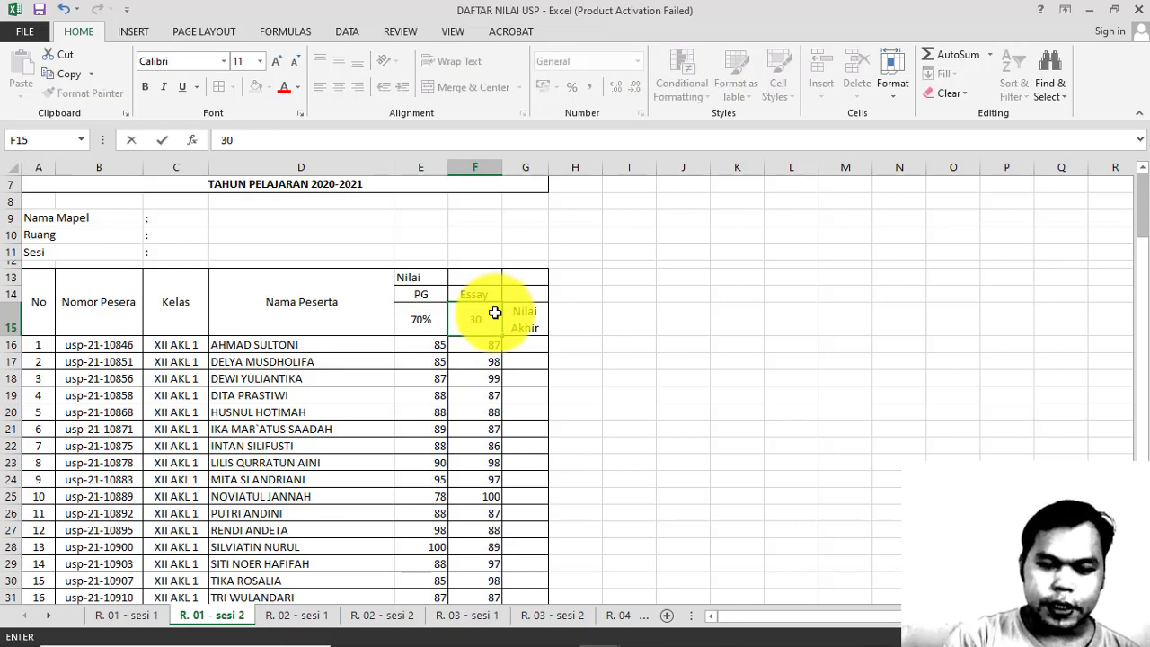
type("%")
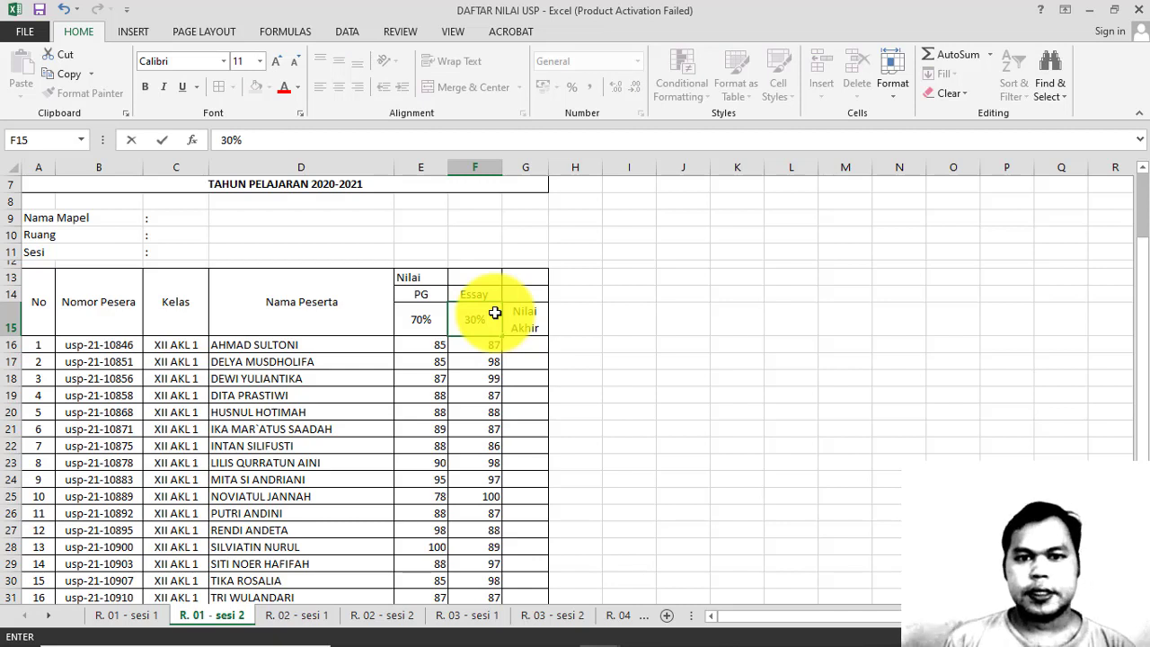
left_click(582, 320)
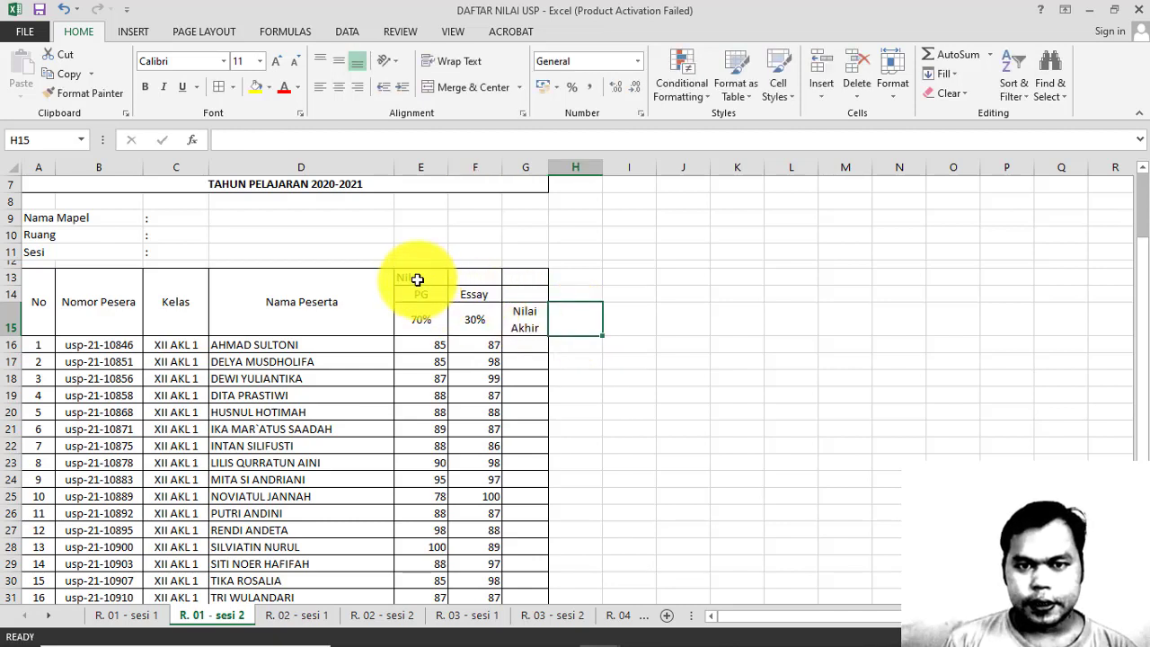
- Merge and center Nilai across E13:F13 over PG and Essay
left_click_drag(408, 277, 457, 277)
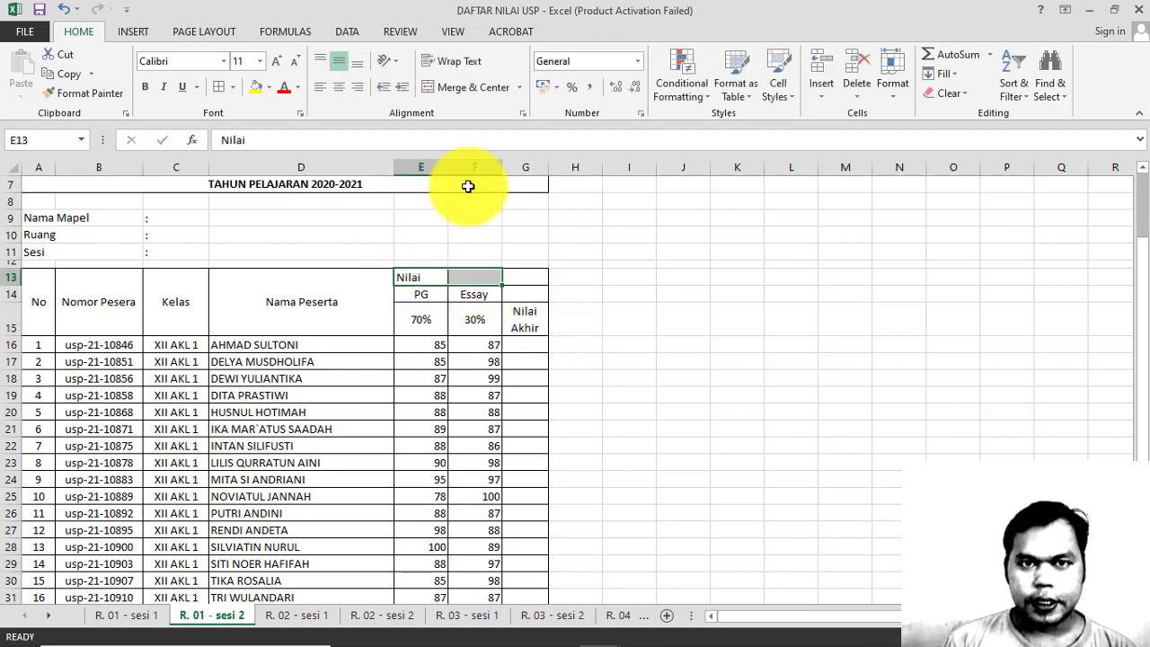
left_click(458, 96)
left_click(524, 320)
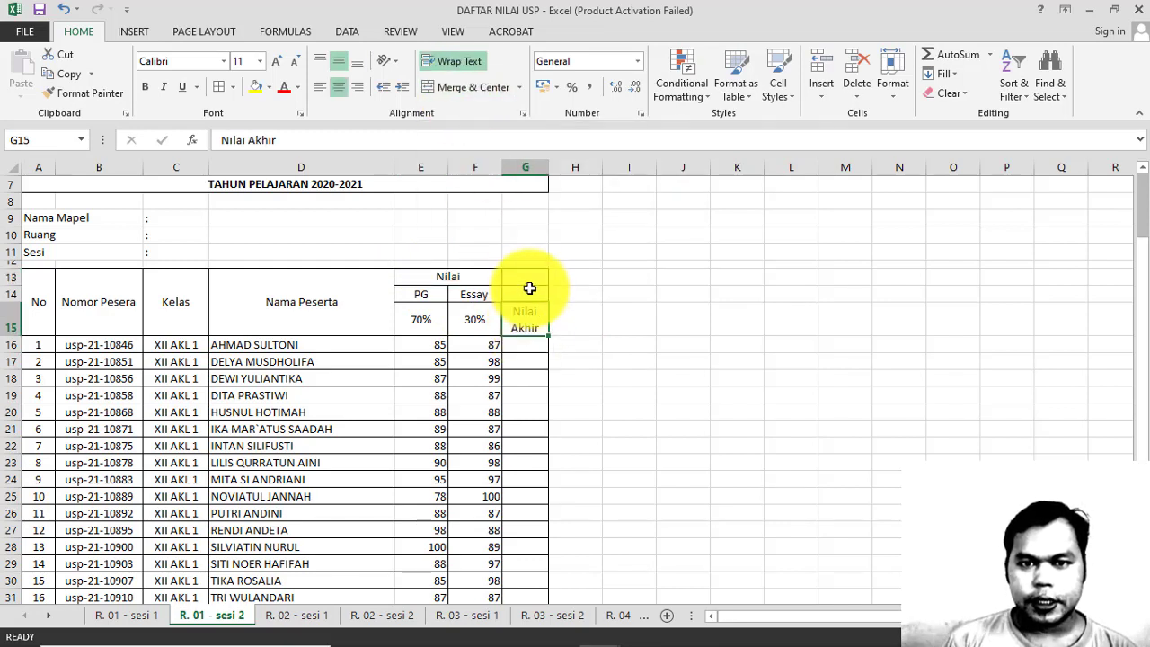
- Merge Nilai Akhir down G13:G15, accepting the warning
left_click_drag(528, 277, 530, 333)
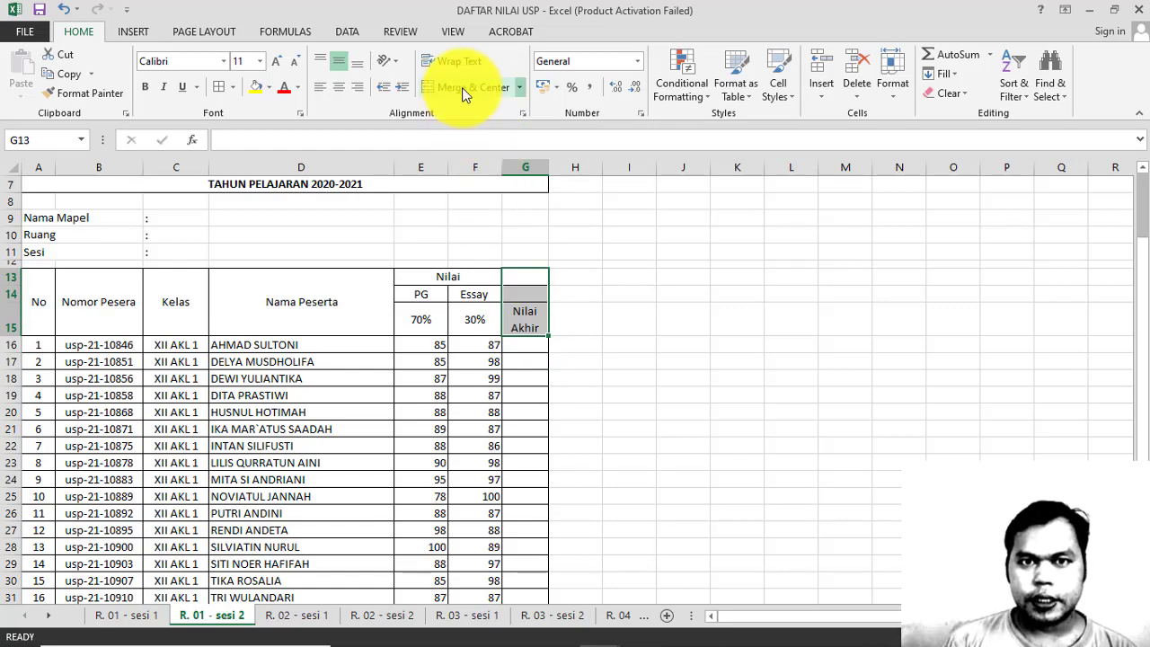
left_click(578, 367)
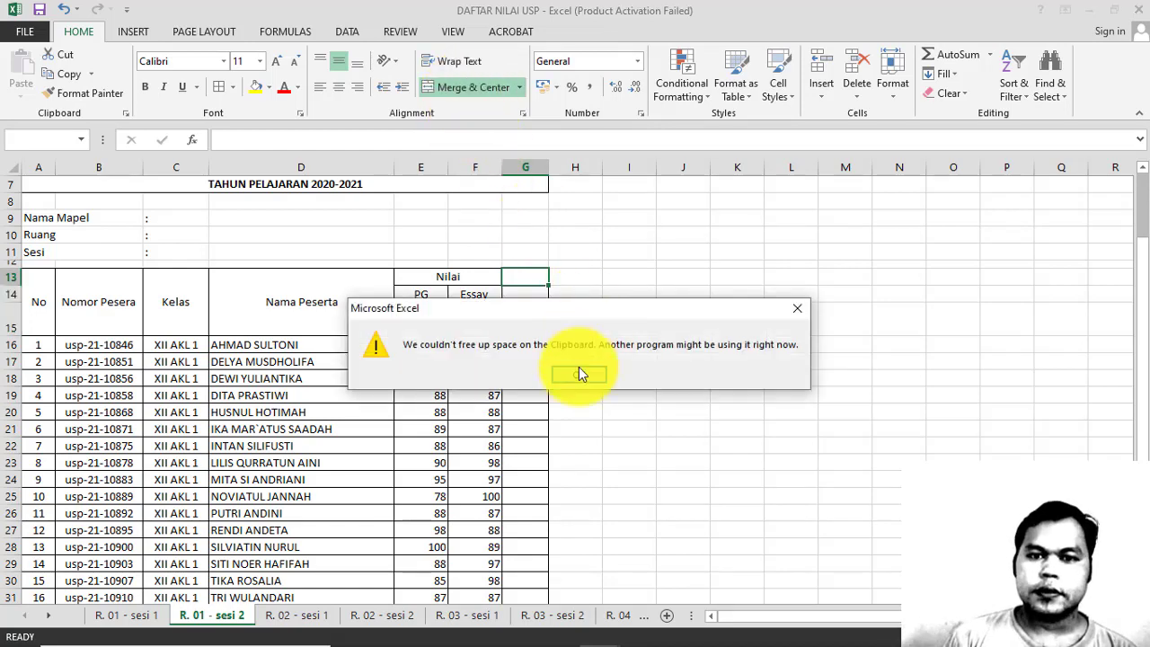
left_click(620, 281)
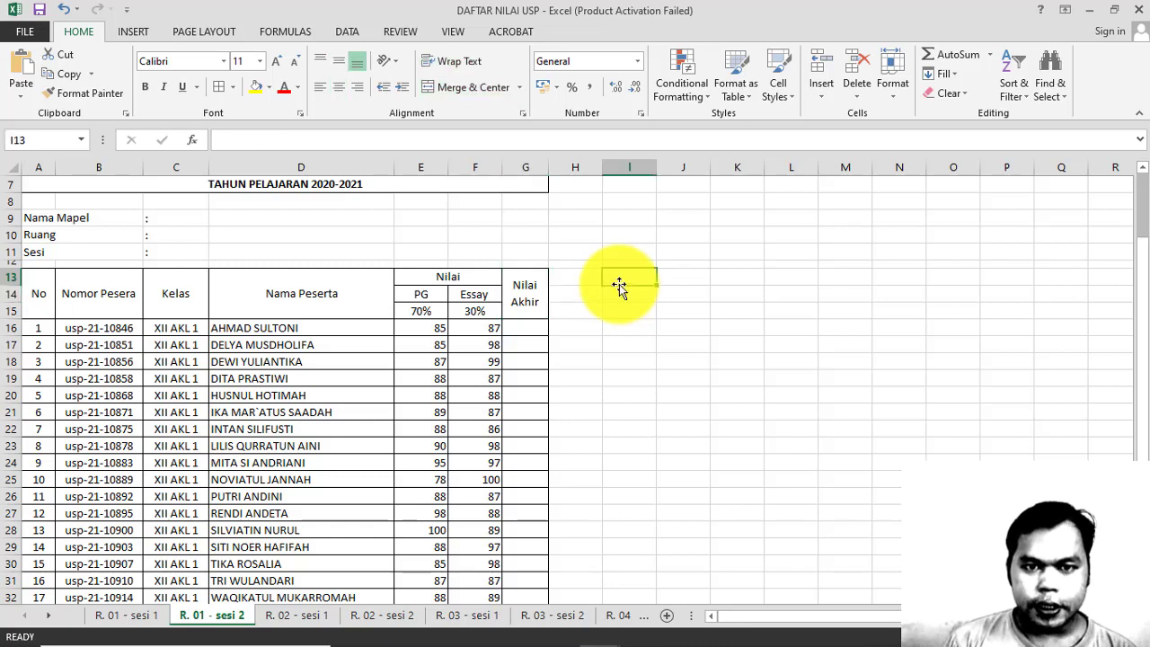
left_click(527, 332)
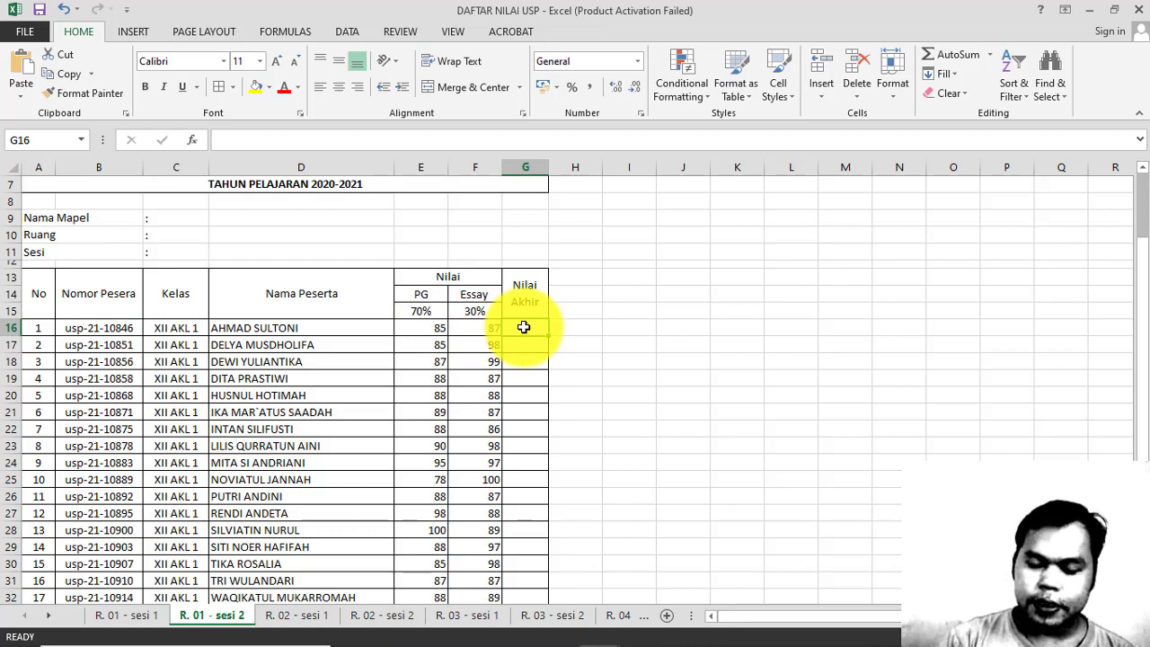
- Enter =E16*$E$15+F16*$F$15 in G16, giving a first Nilai Akhir of 85,6
type("=")
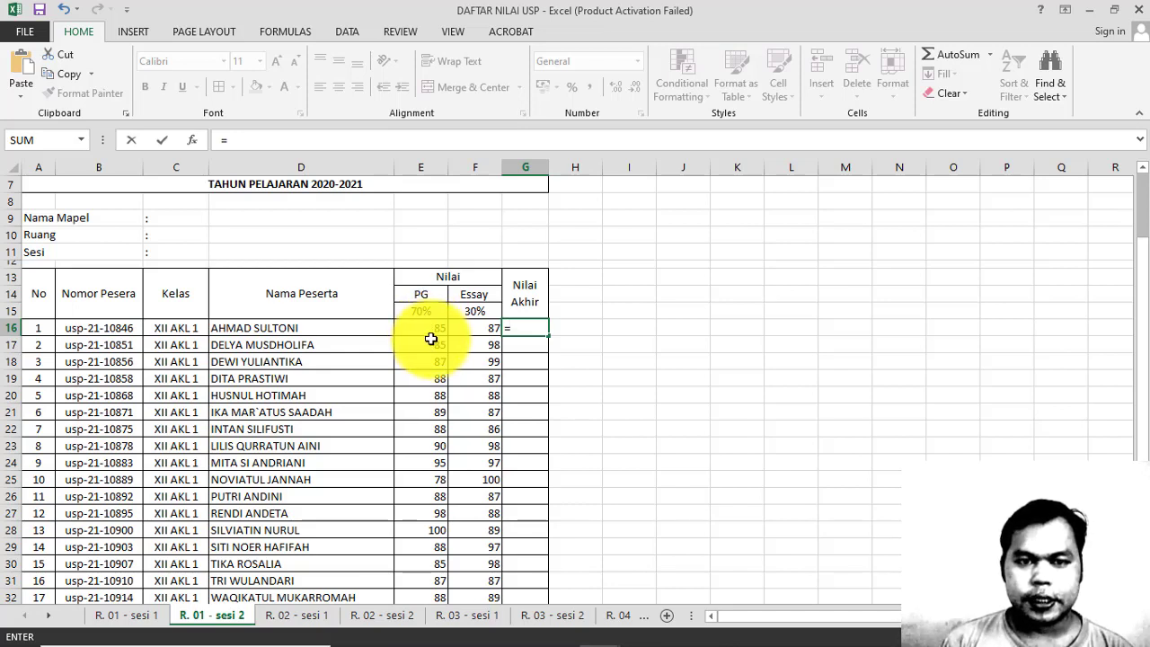
left_click(434, 332)
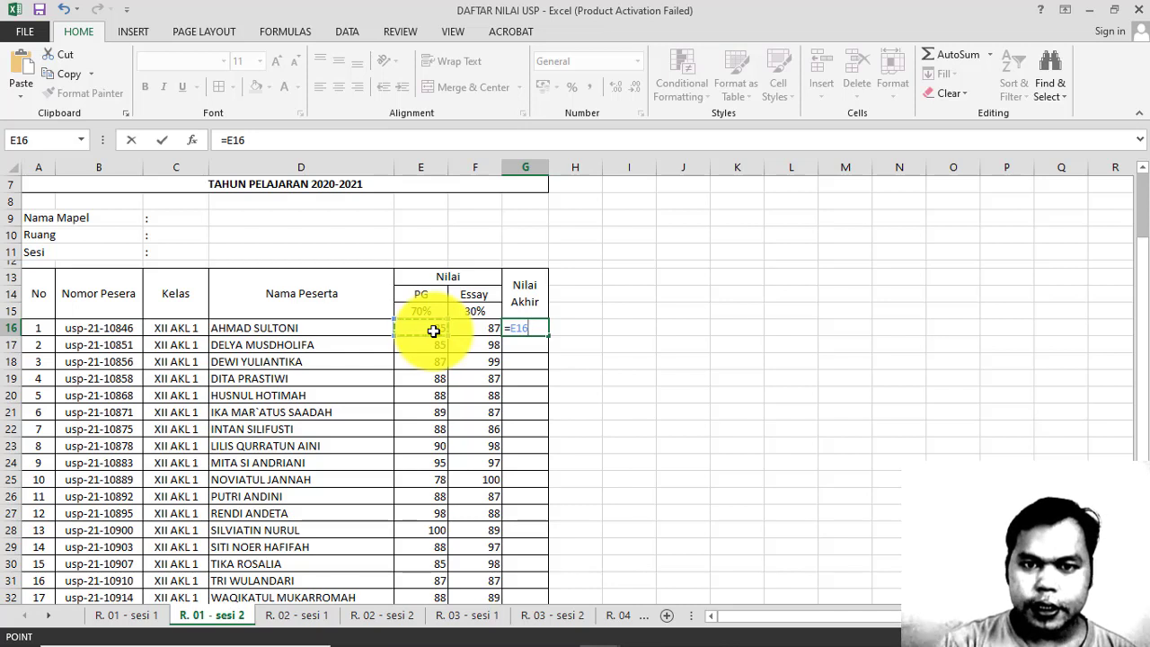
type("*")
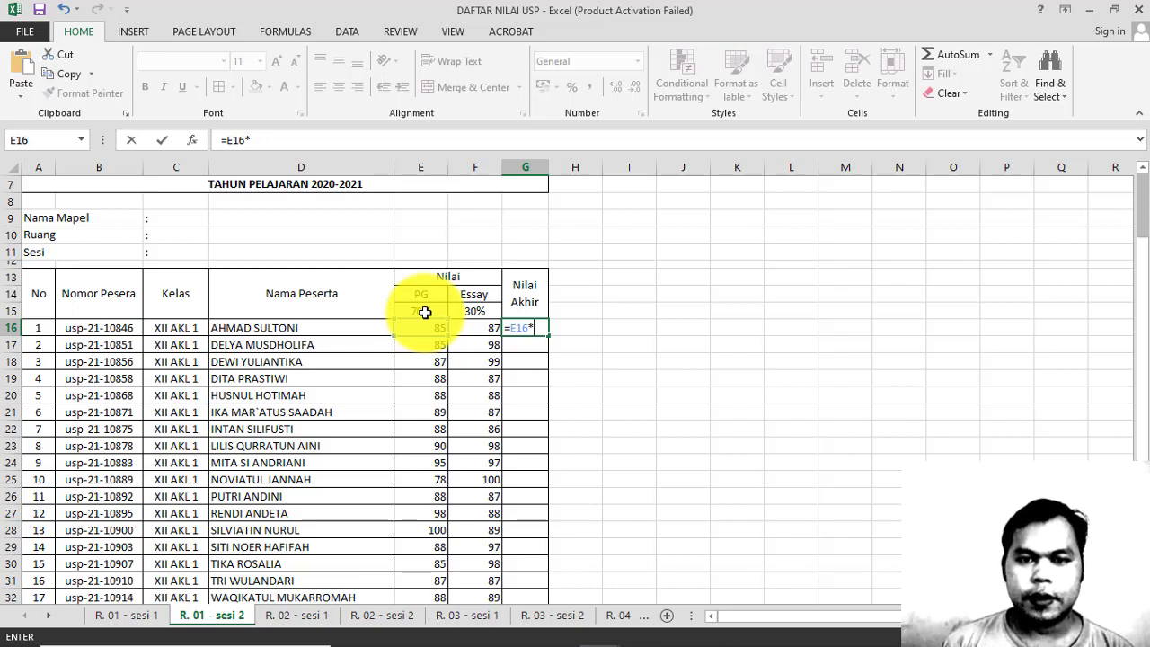
left_click(425, 312)
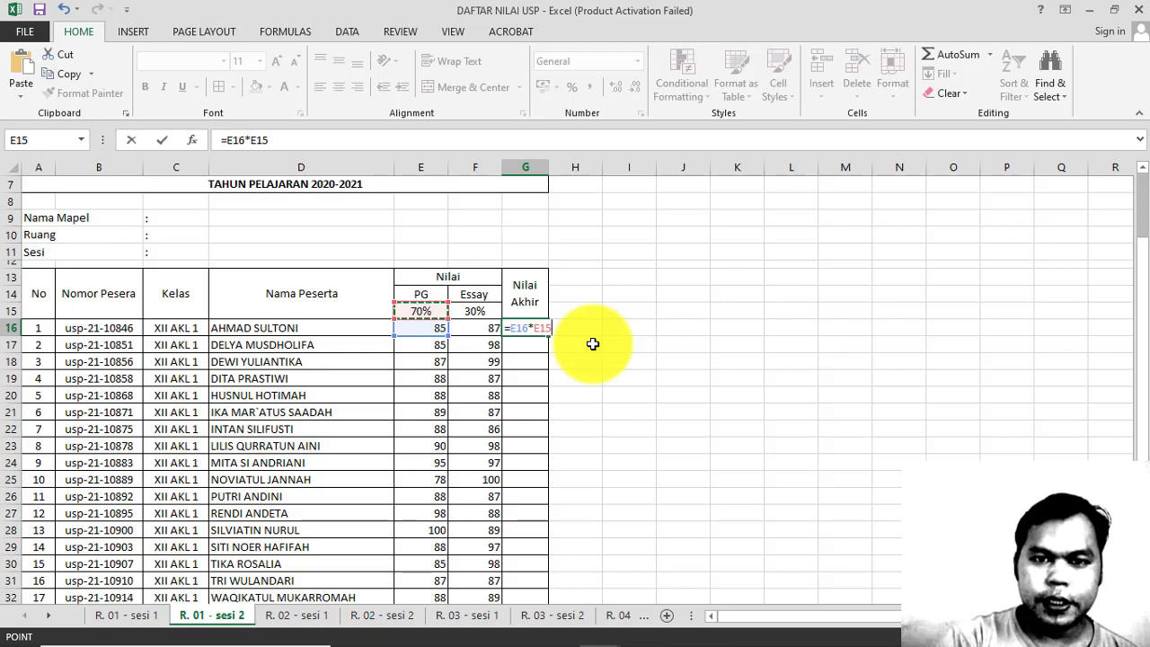
key("F4")
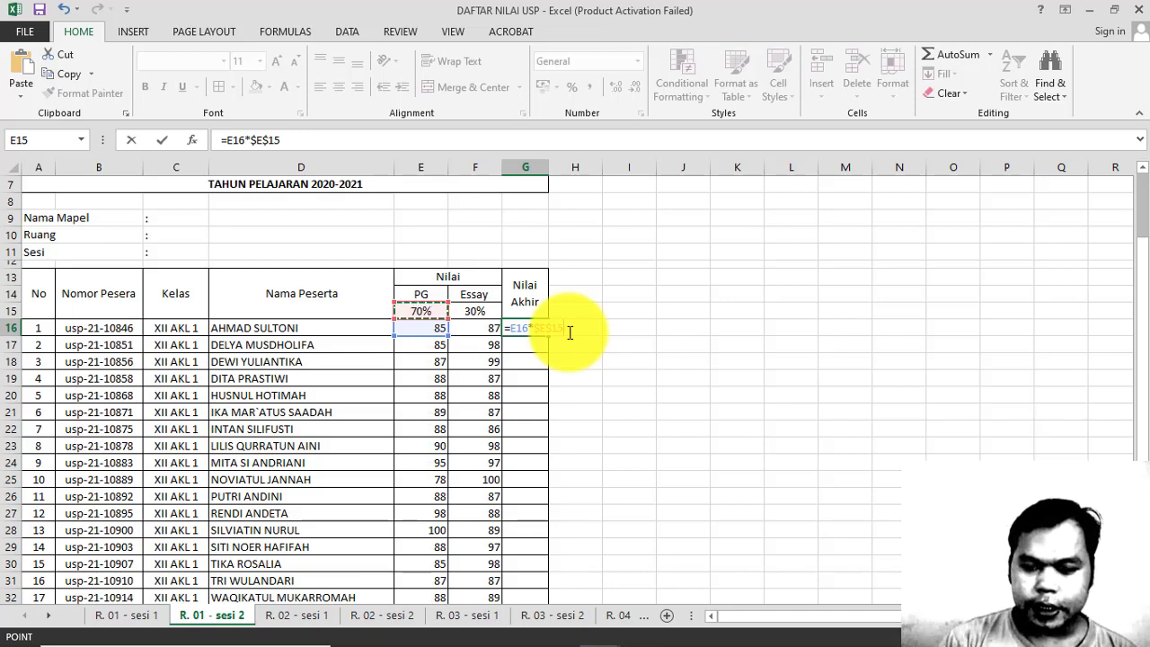
type("+")
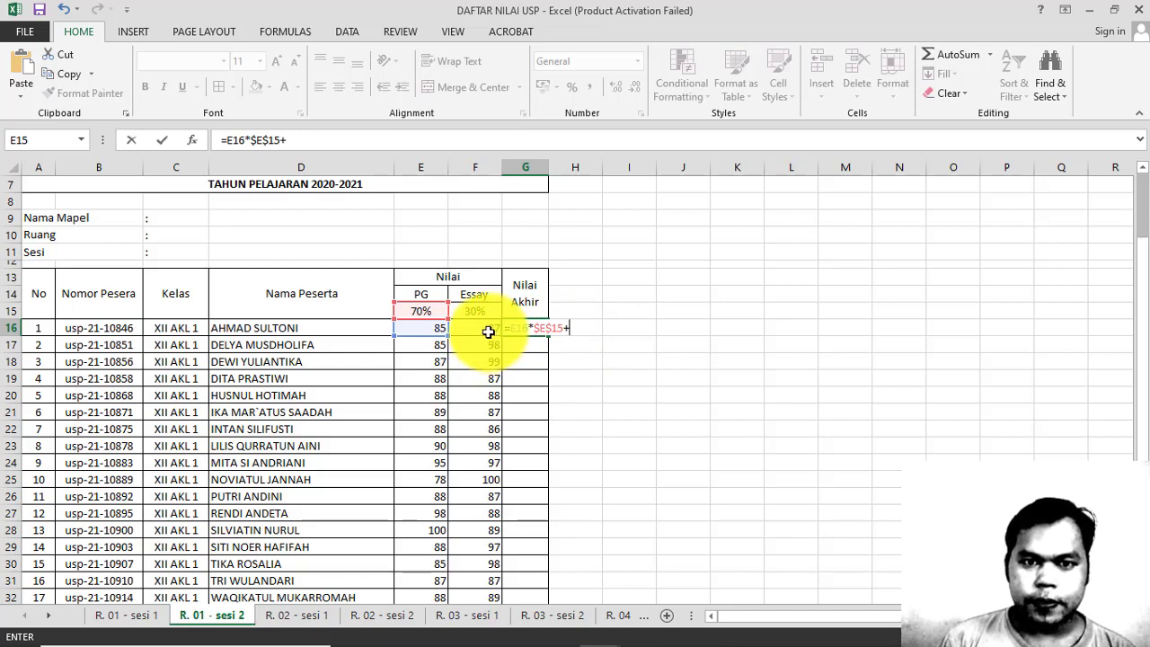
left_click(488, 332)
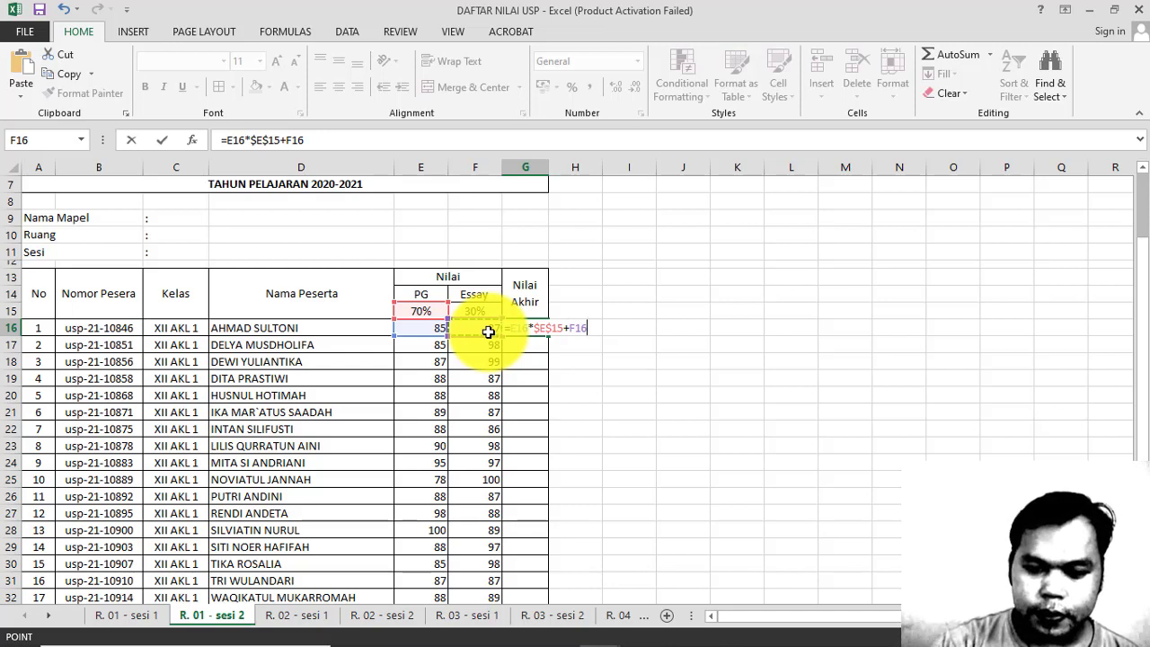
type("*")
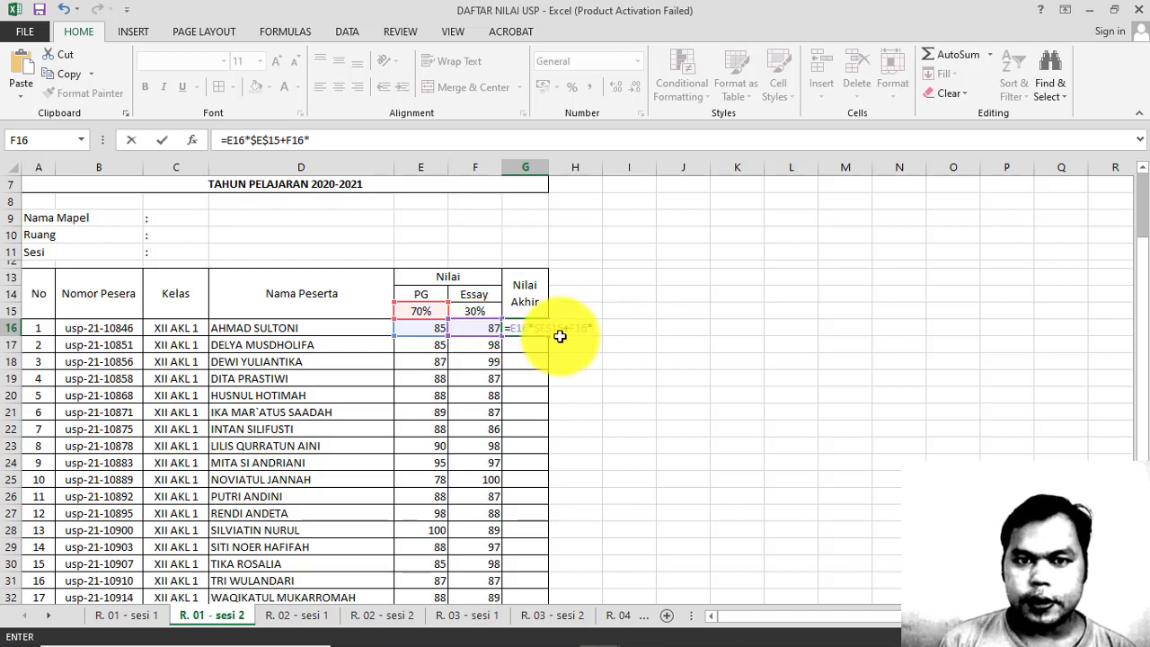
left_click(483, 312)
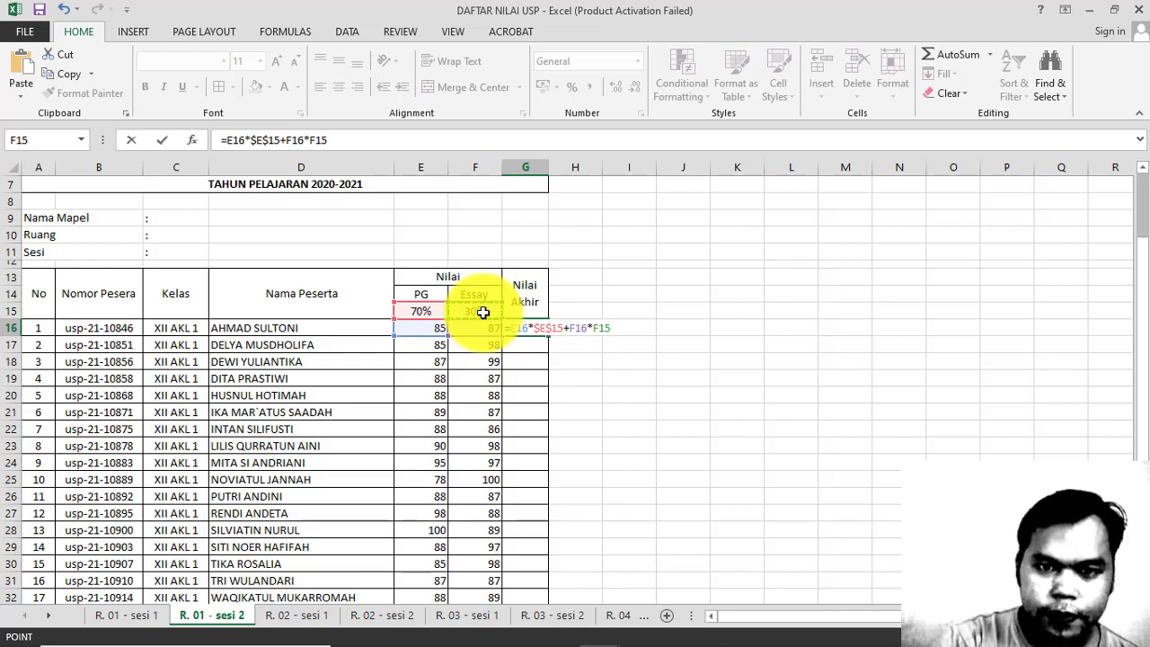
key("F4")
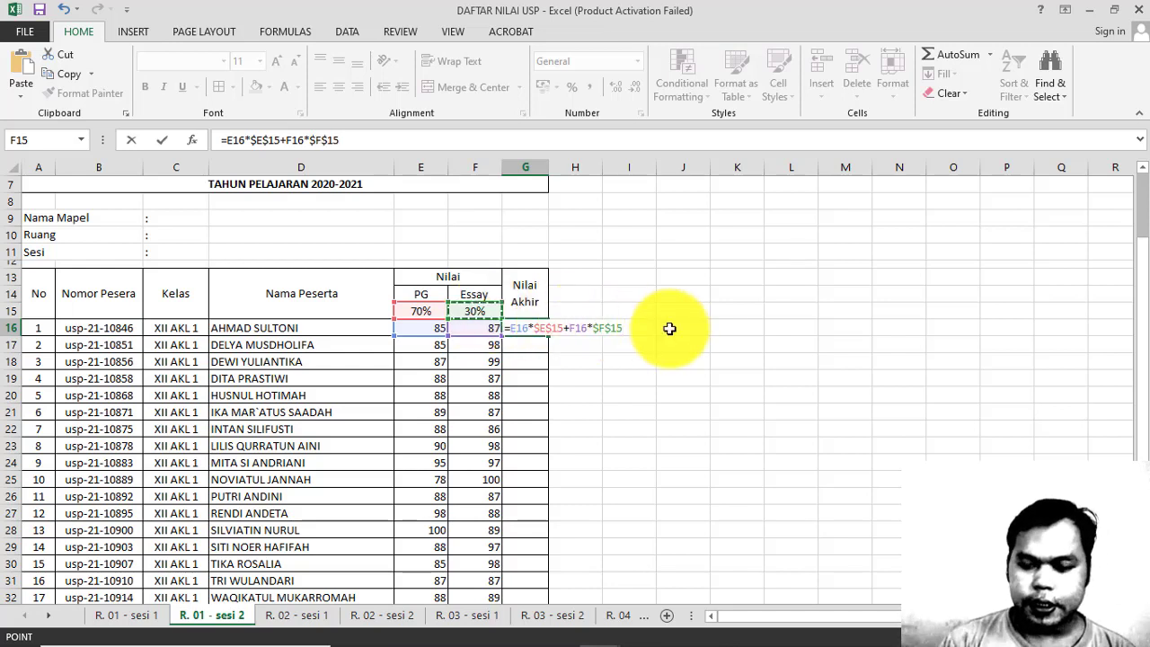
key("Return")
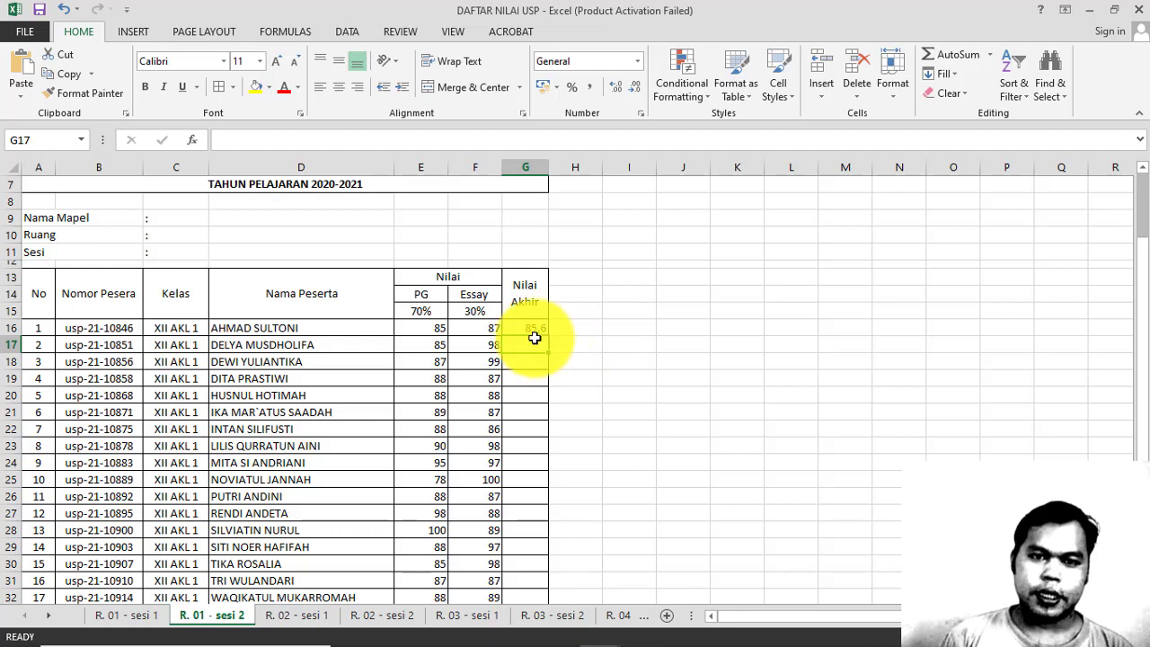
- Fill the G16 Nilai Akhir formula down to G32
left_click(538, 330)
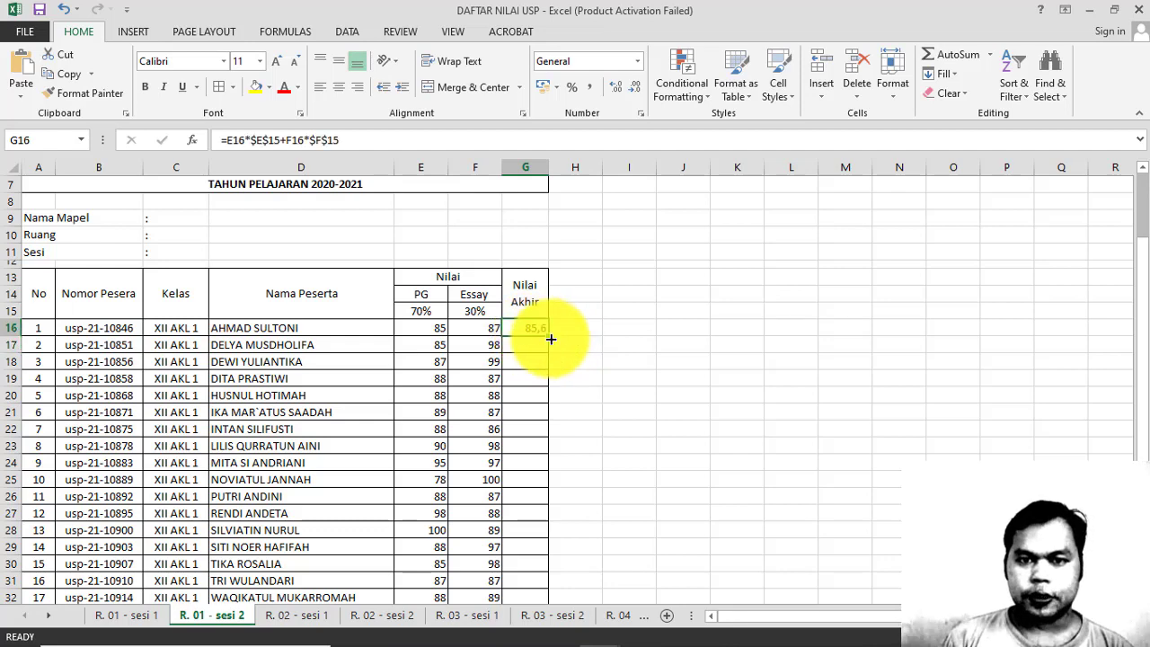
scroll(579, 344, "down", 1)
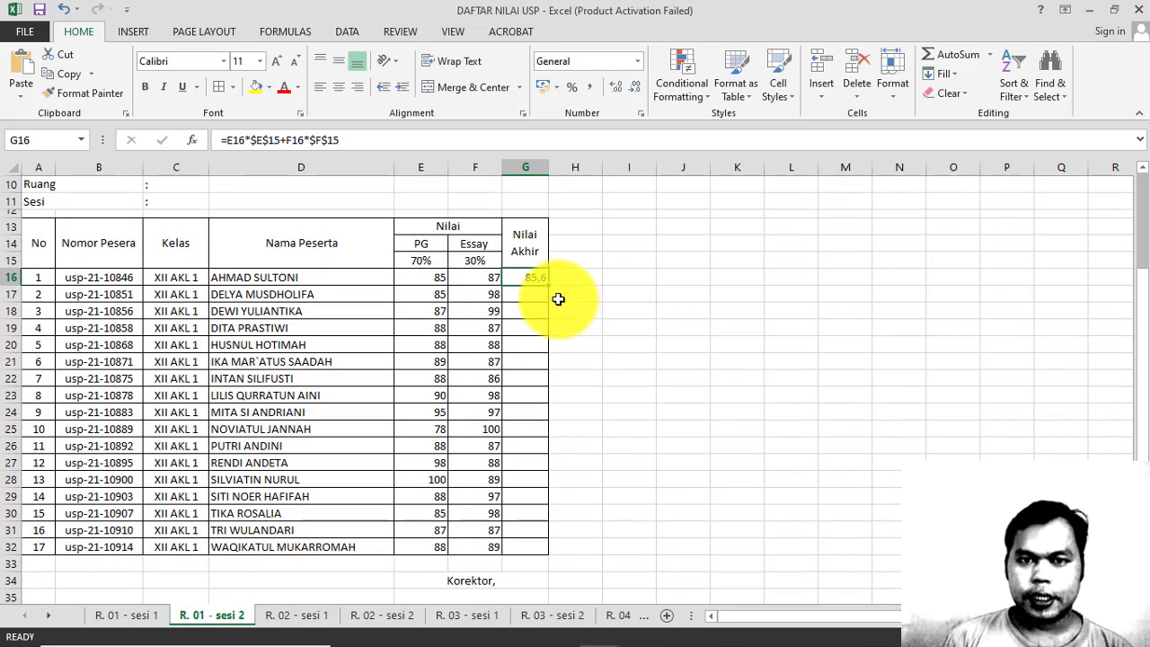
left_click_drag(548, 285, 533, 555)
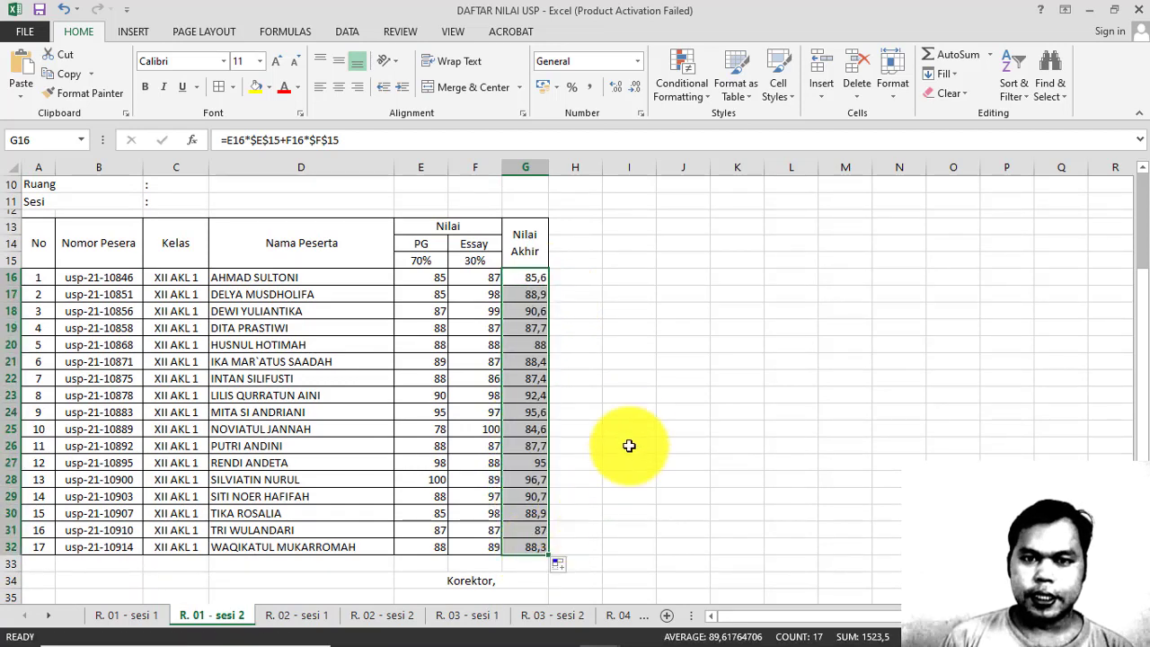
left_click(126, 615)
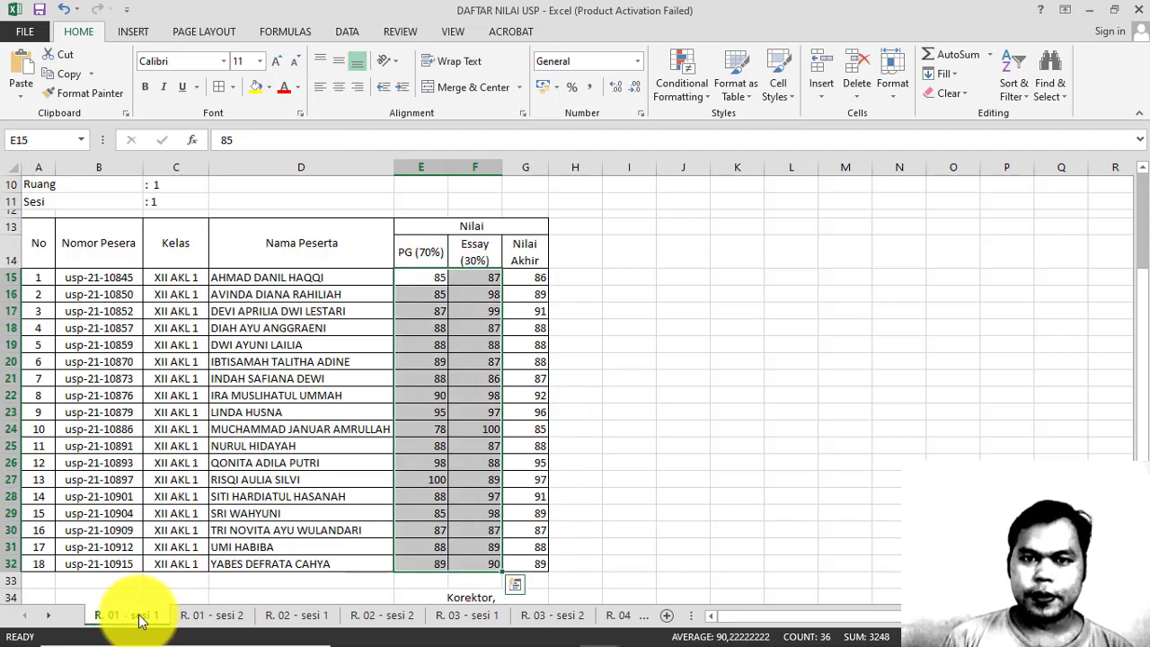
left_click(211, 616)
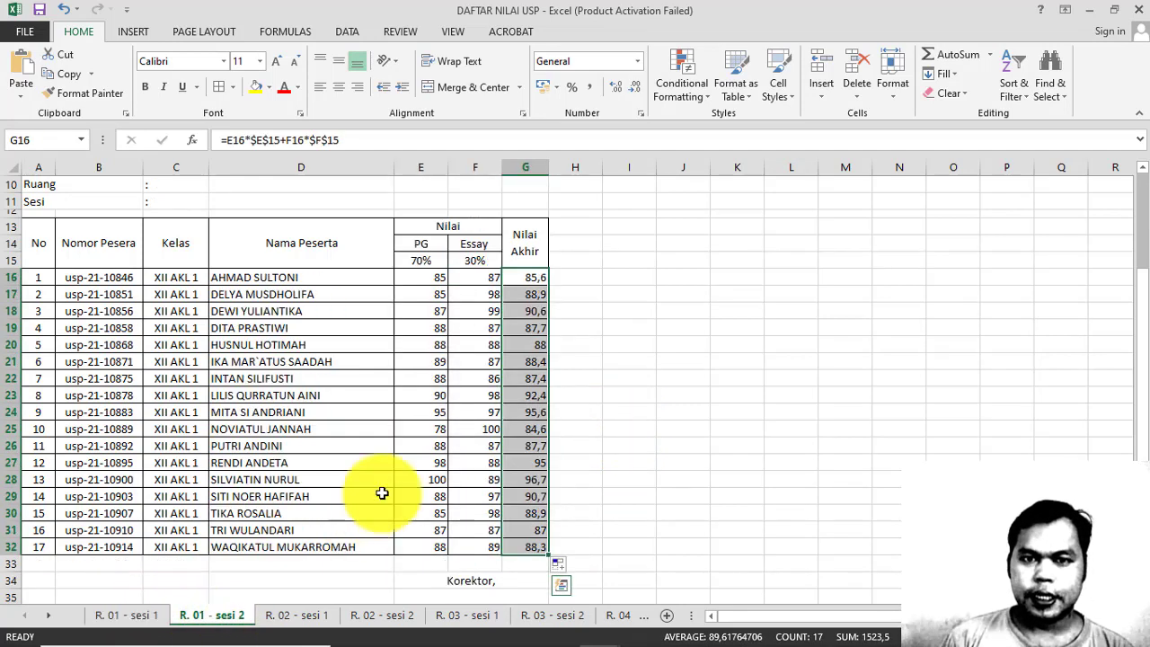
- Show G16:G32 as whole numbers with Decrease Decimal, checking against the R. 01 - sesi 1 sheet
left_click(528, 281)
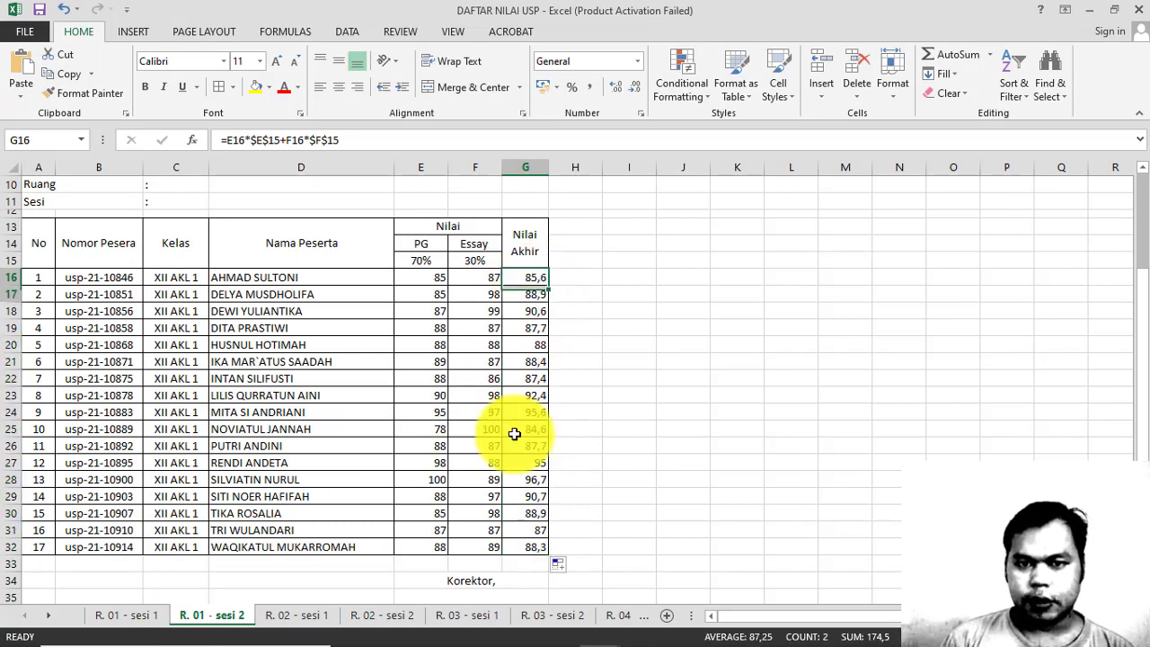
left_click_drag(533, 279, 526, 543)
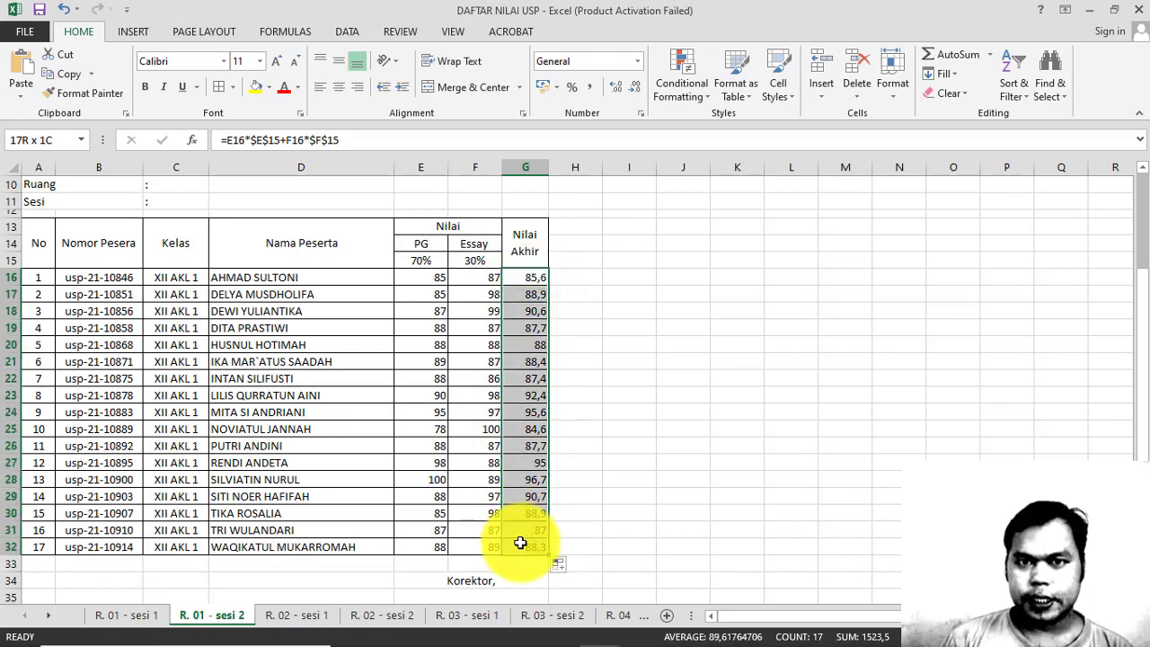
left_click(632, 88)
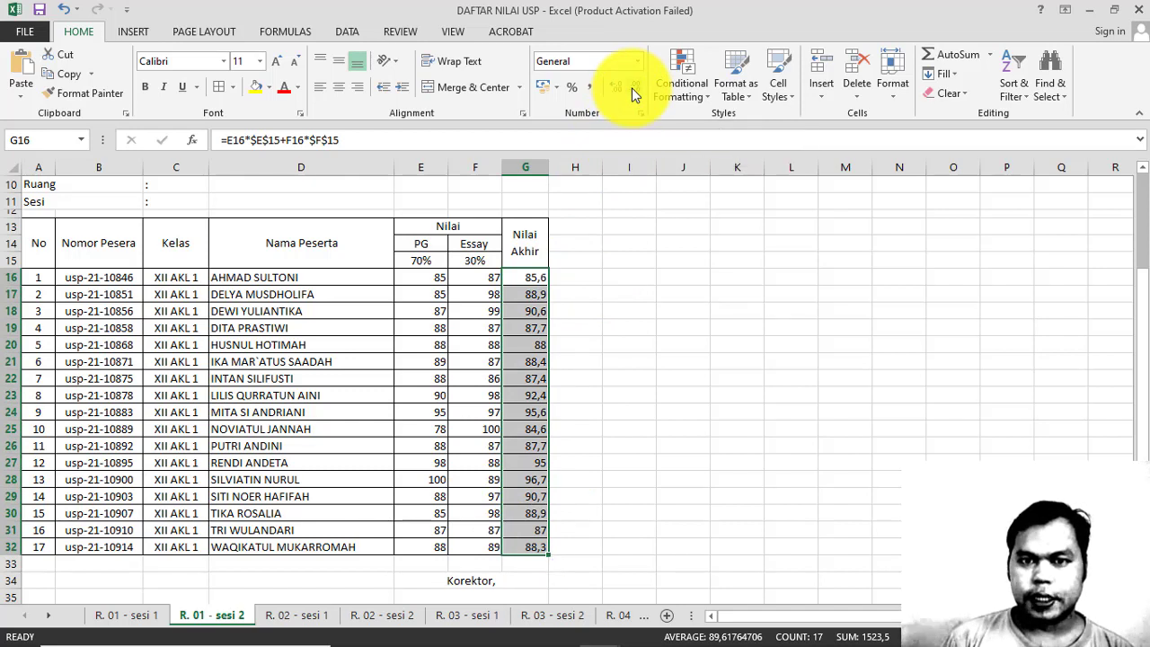
left_click(629, 294)
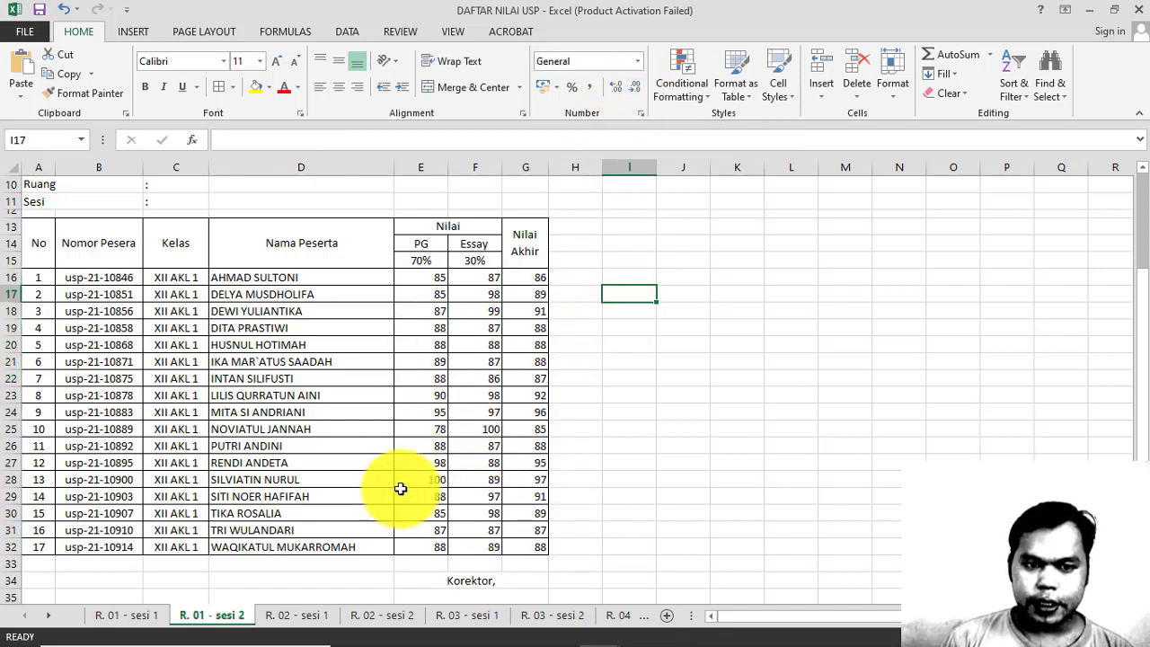
left_click(130, 618)
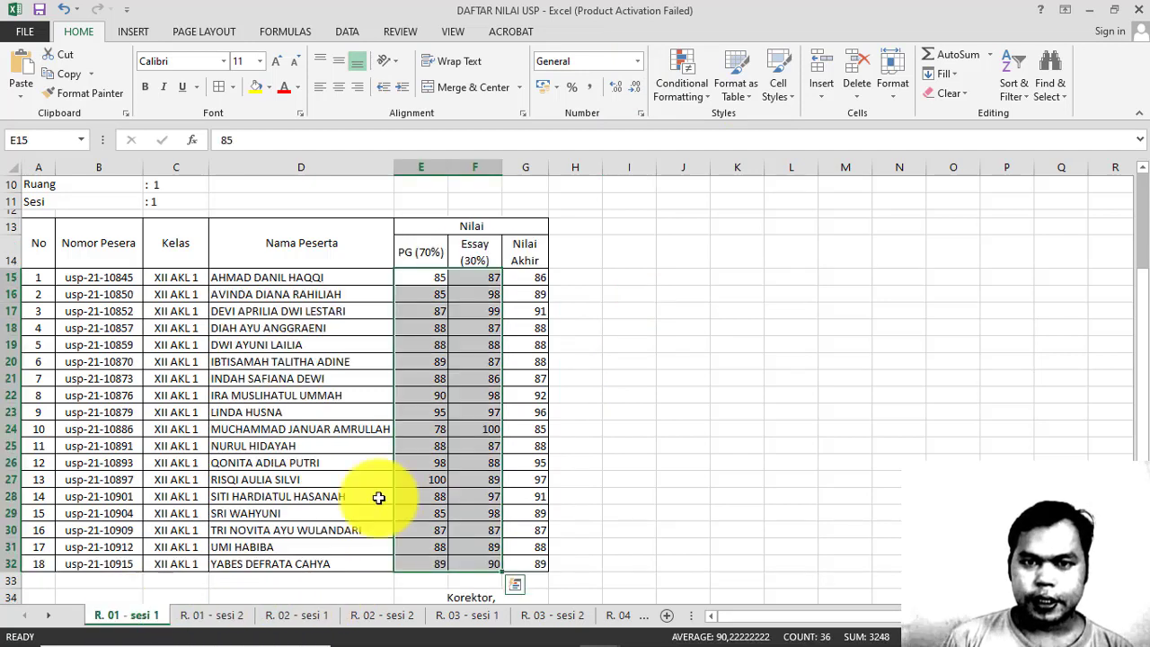
left_click(527, 328)
left_click(221, 619)
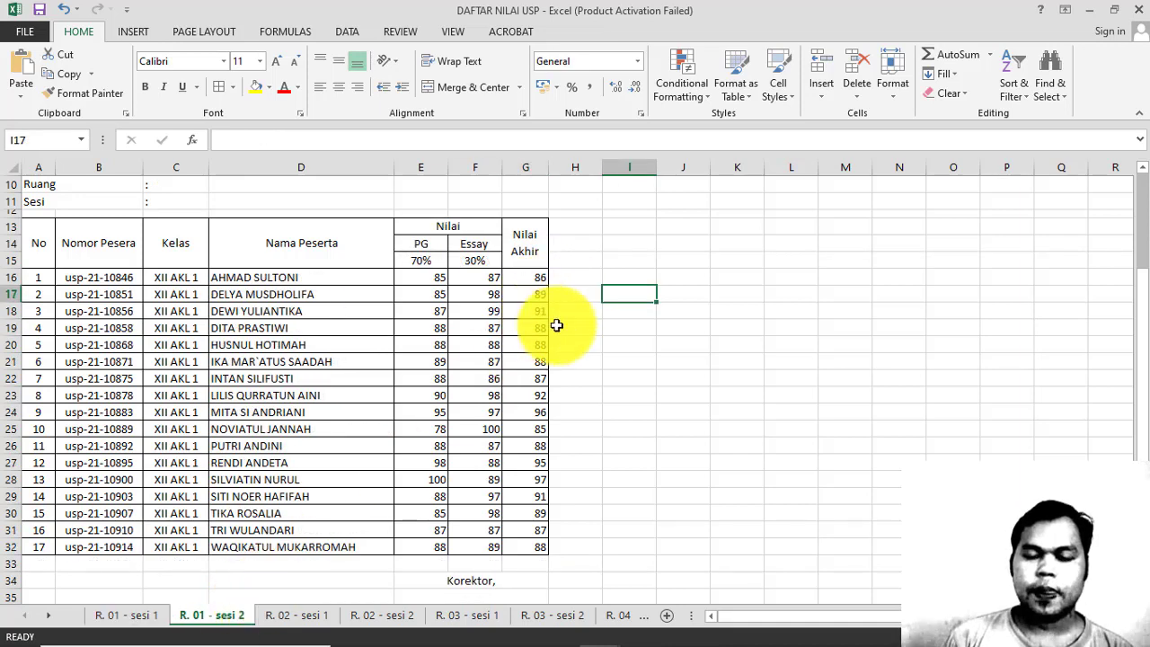
left_click(680, 350)
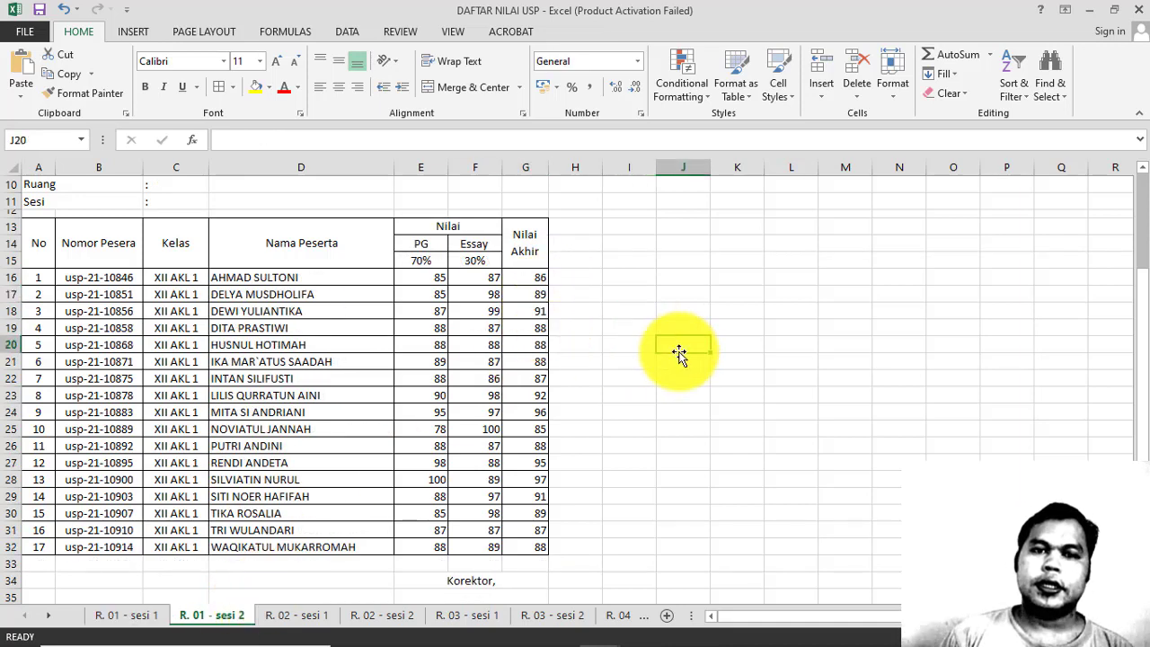
scroll(680, 351, "up", 1)
scroll(679, 354, "up", 1)
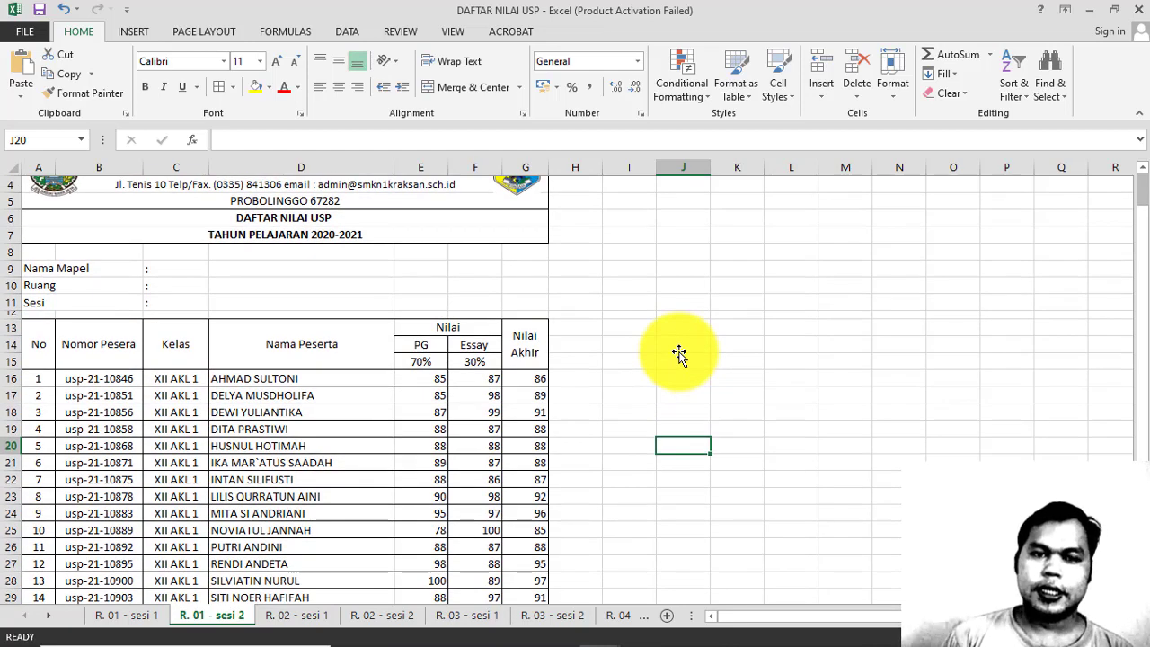
scroll(660, 351, "up", 1)
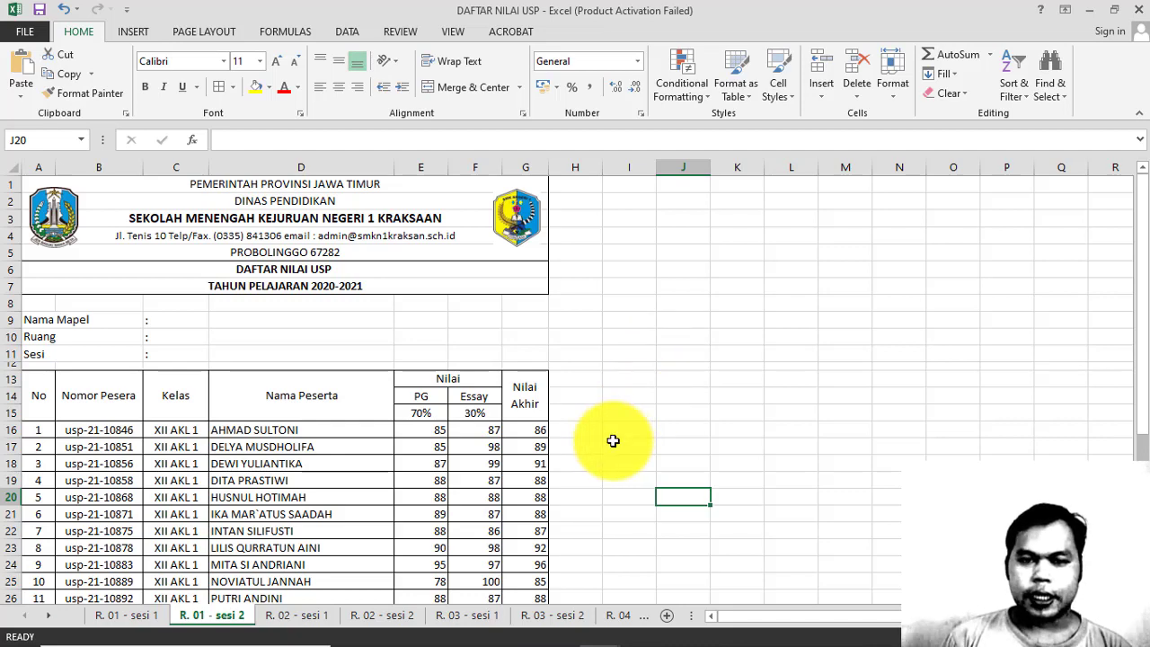
scroll(613, 440, "down", 1)
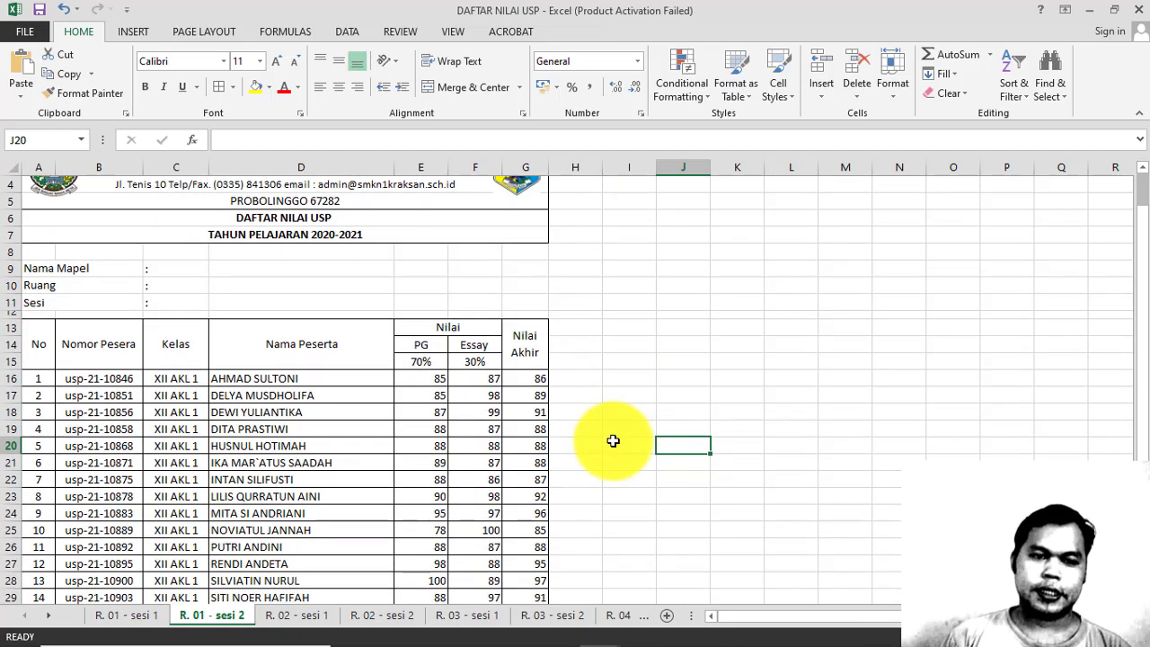
scroll(613, 440, "down", 1)
scroll(613, 440, "up", 1)
scroll(613, 440, "up", 1)
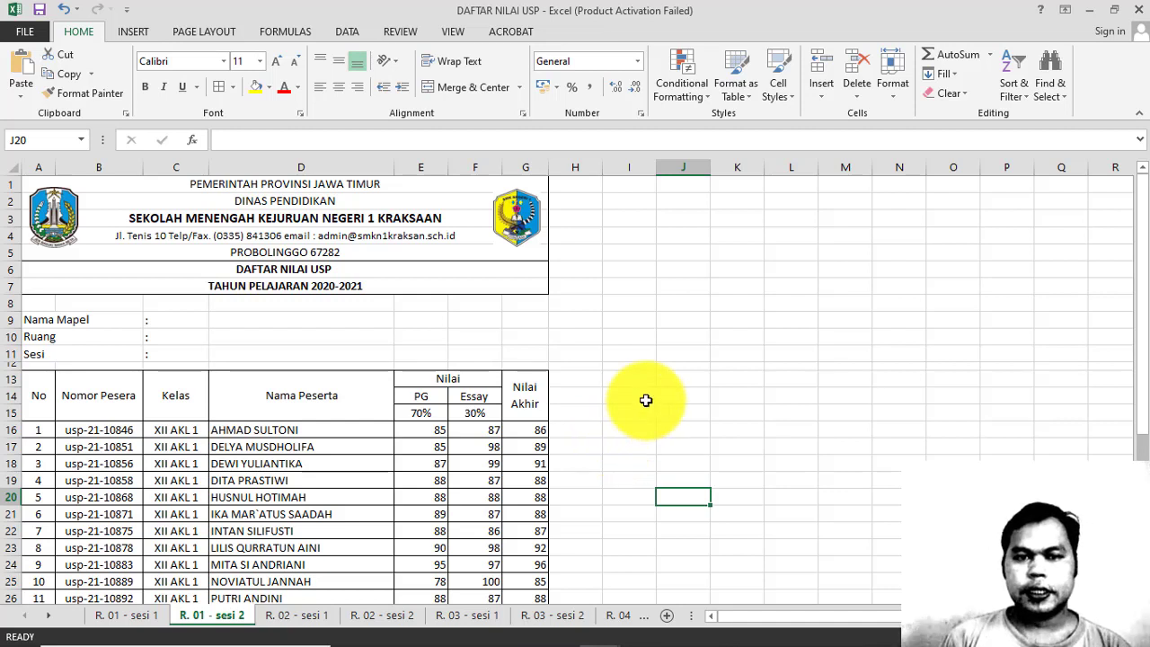
scroll(654, 361, "down", 1)
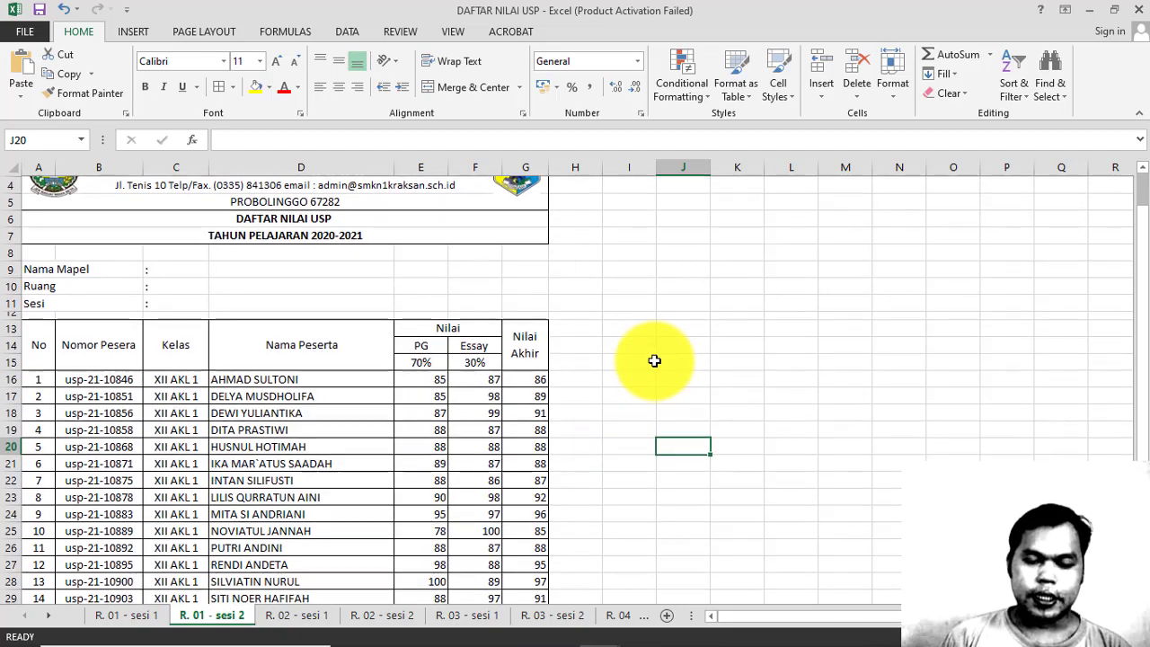